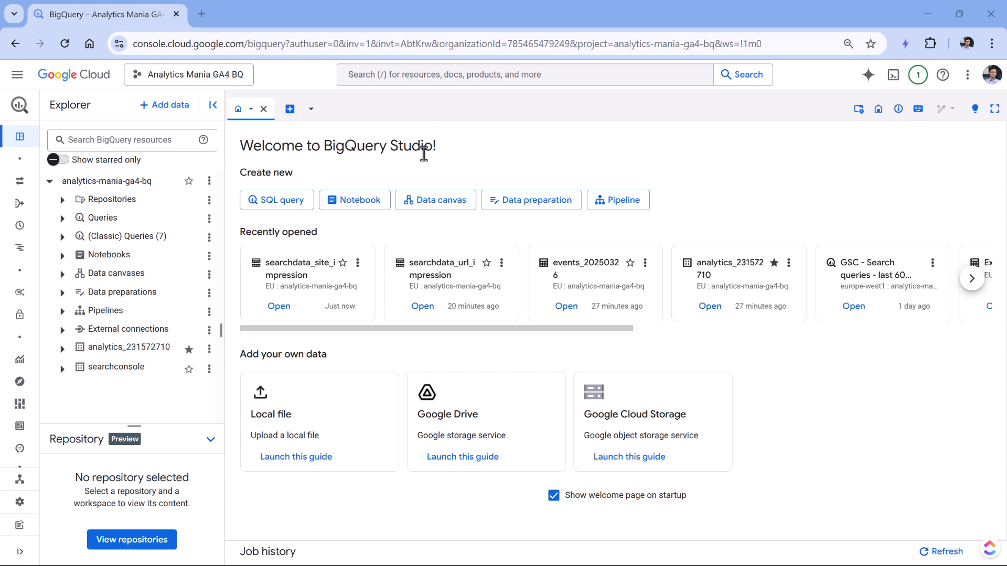
- Open the searchdata_site_impression table in the searchconsole dataset and preview its rows
click(62, 370)
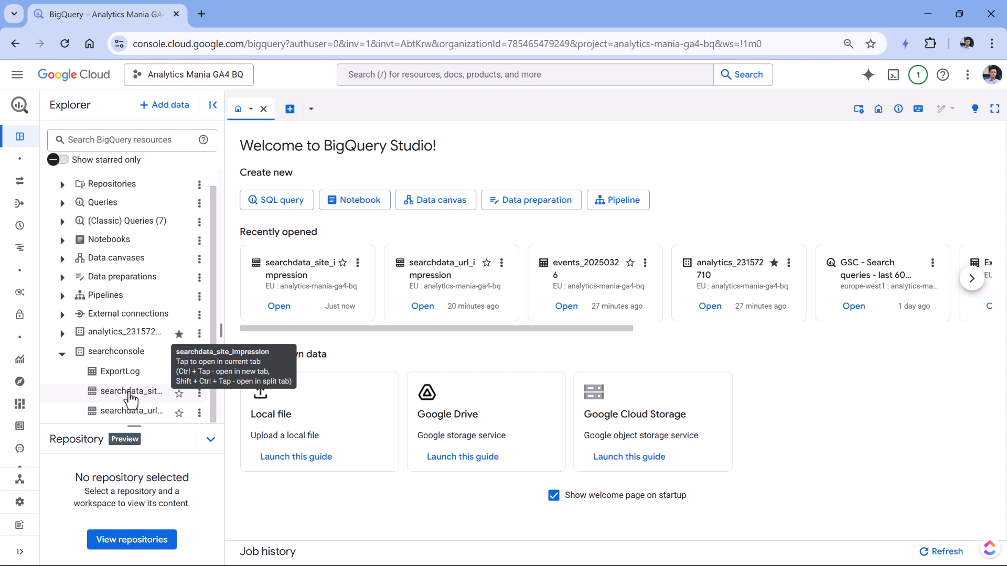
click(126, 398)
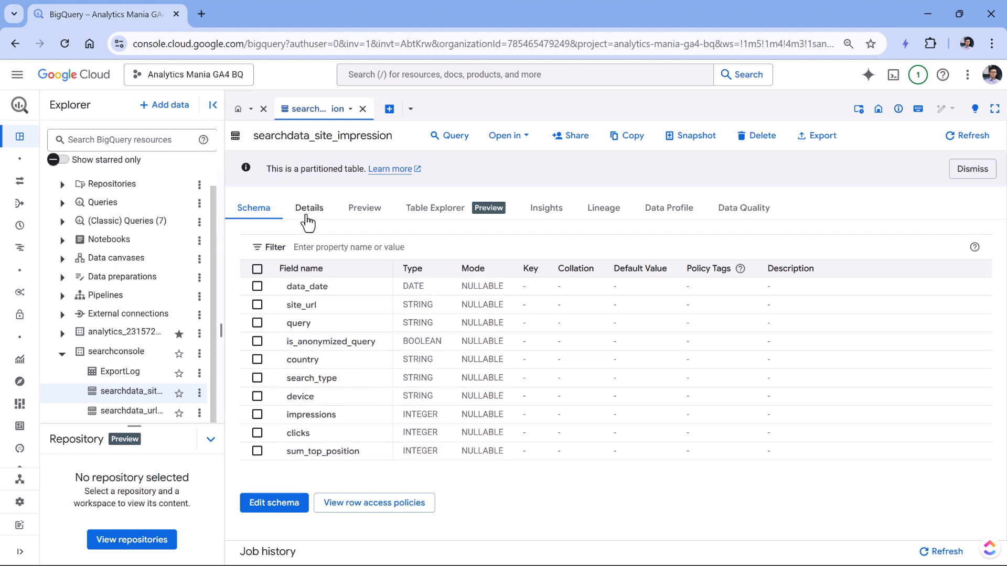
click(365, 210)
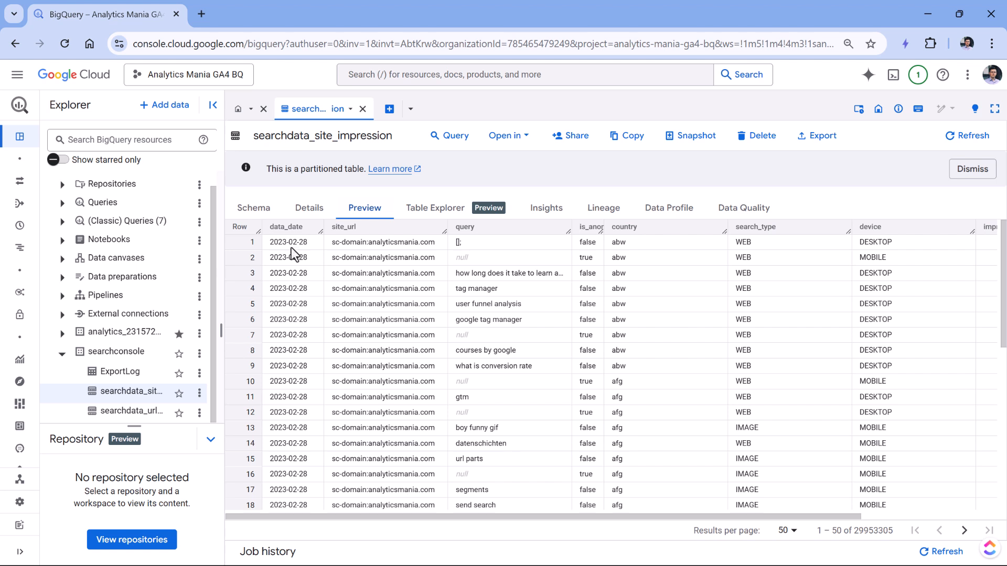
- Examine the data_date, site_url and query values in the first rows of the table preview
drag(279, 241, 292, 278)
click(376, 282)
drag(351, 243, 405, 244)
drag(416, 517, 472, 418)
double_click(385, 242)
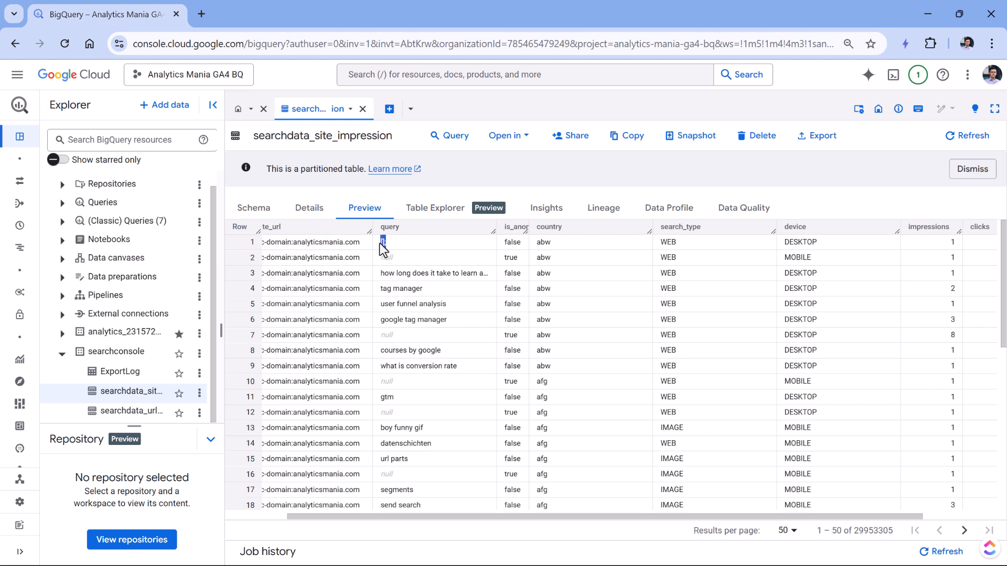
double_click(387, 257)
- Widen the is_anonymized_query column until its full header fits, and examine its values across the first row
drag(528, 231, 592, 230)
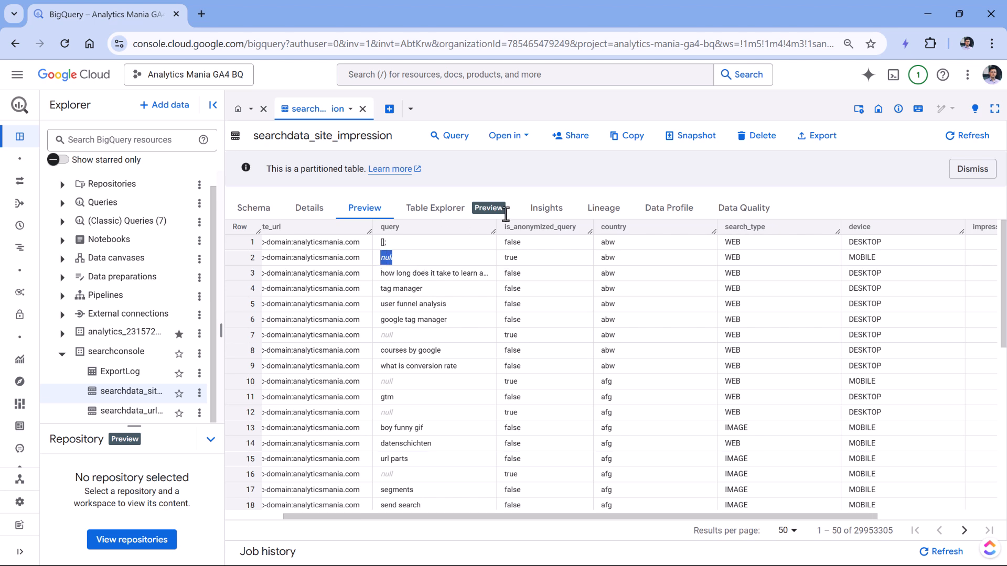
double_click(607, 242)
drag(323, 514, 265, 517)
drag(278, 242, 771, 251)
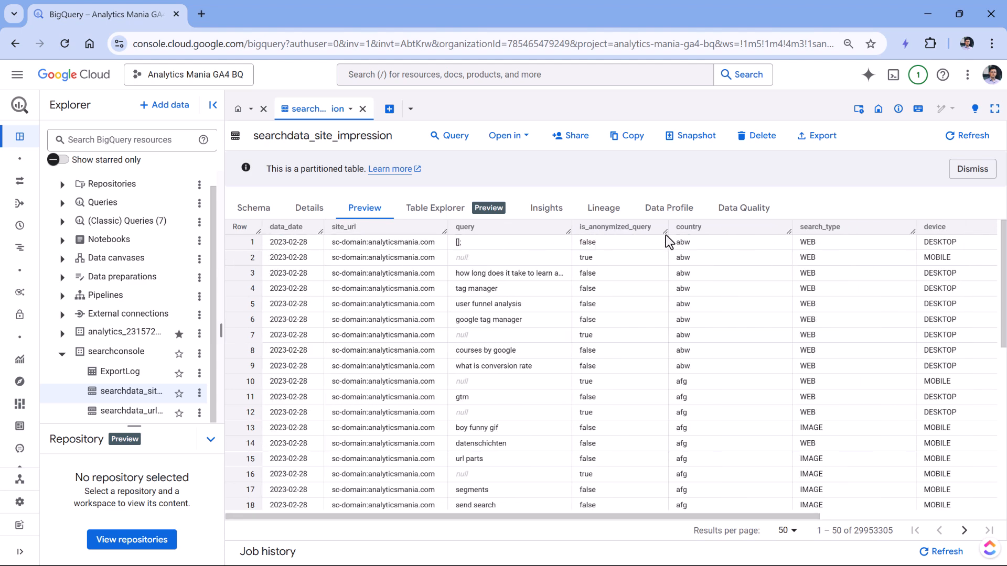
- Examine the country, search_type and device values in the first preview rows, together with the query they belong to
double_click(683, 242)
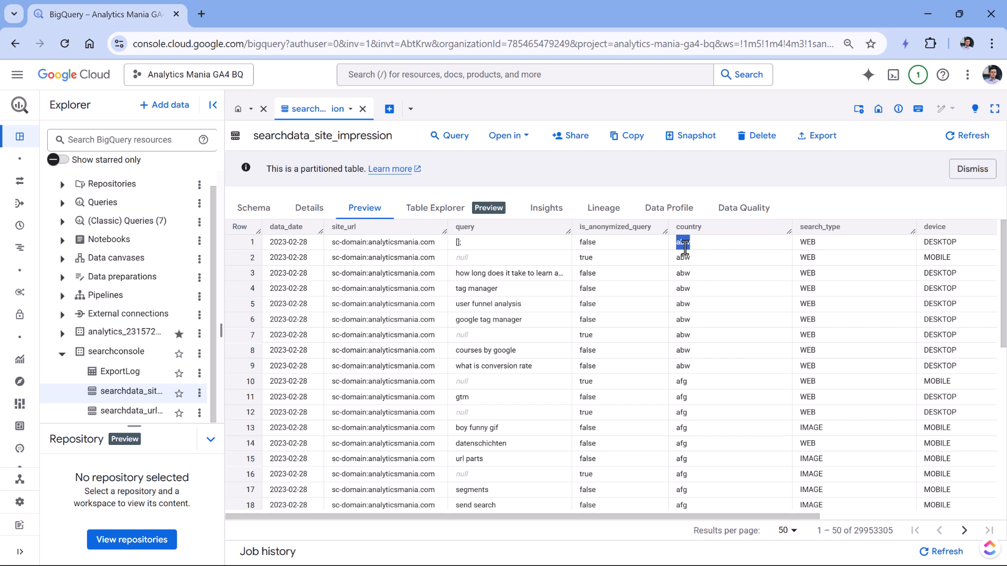
double_click(808, 242)
double_click(940, 245)
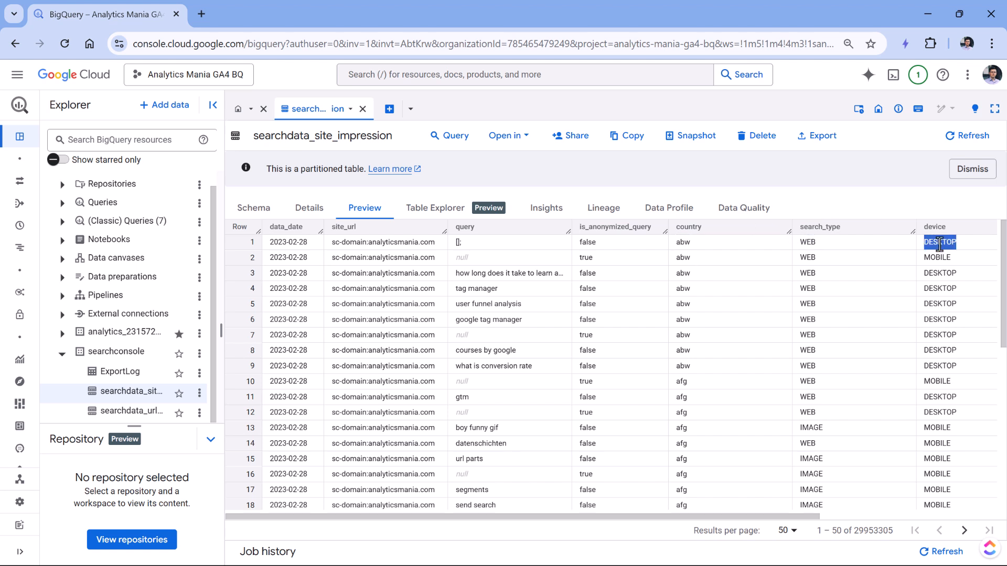
click(640, 275)
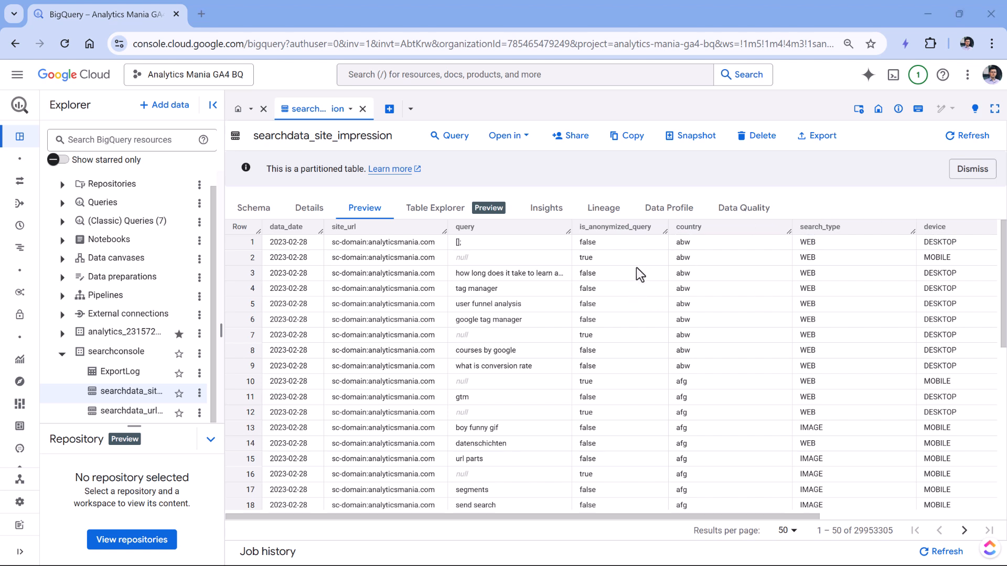
double_click(683, 242)
double_click(458, 241)
drag(269, 242, 936, 258)
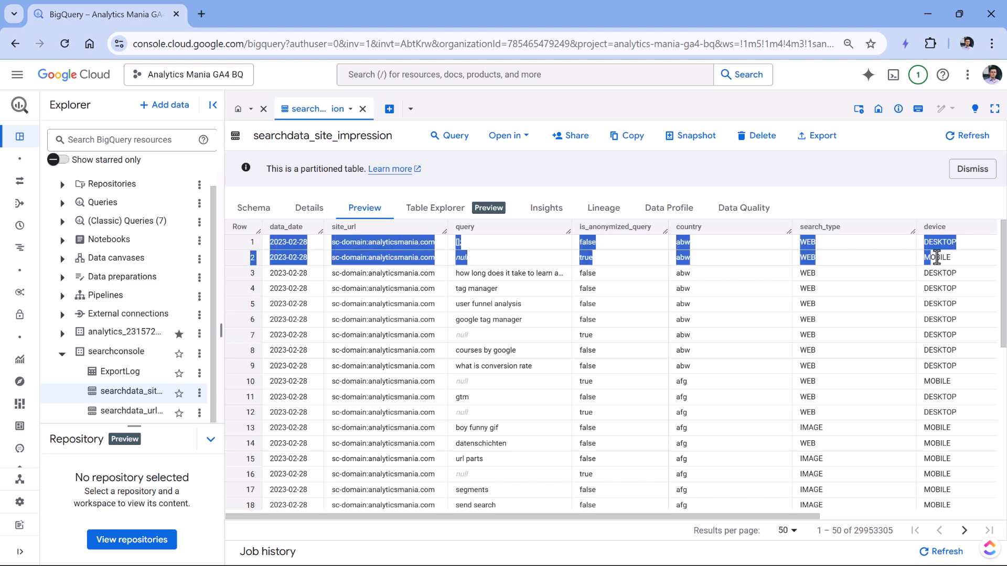
- Examine the impressions, clicks and sum_top_position columns, comparing impressions with sum_top_position in row 4
drag(529, 517, 706, 517)
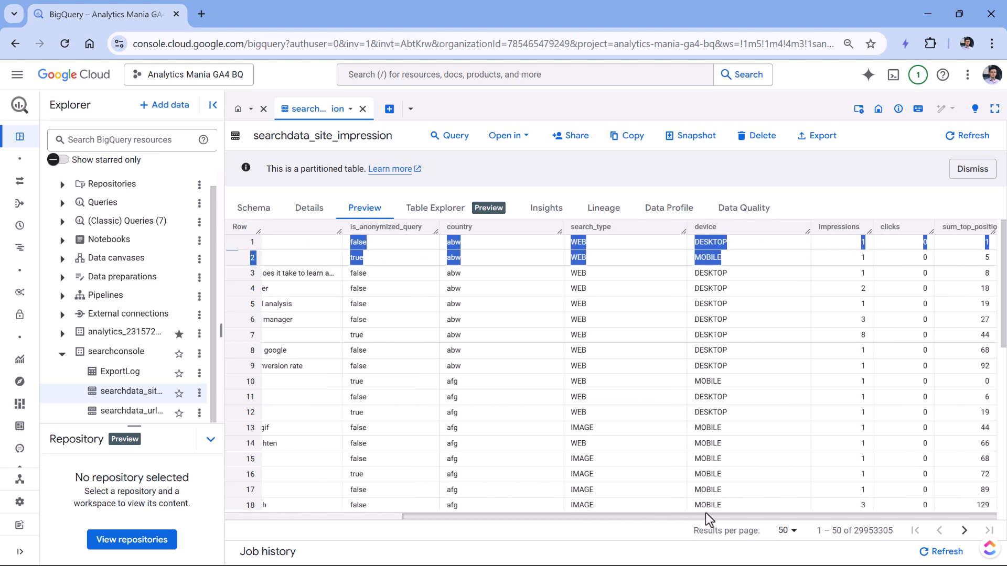
click(852, 273)
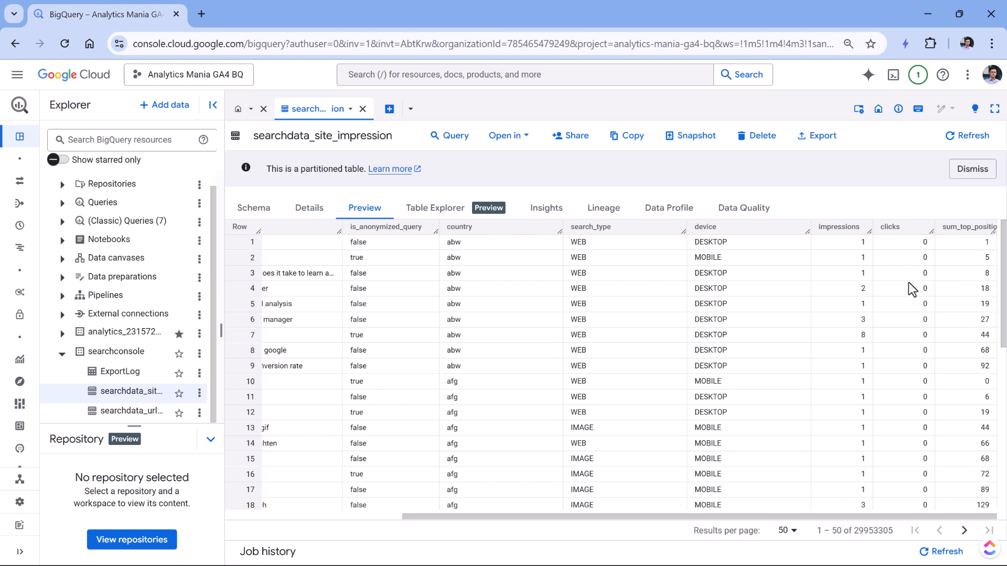
double_click(989, 258)
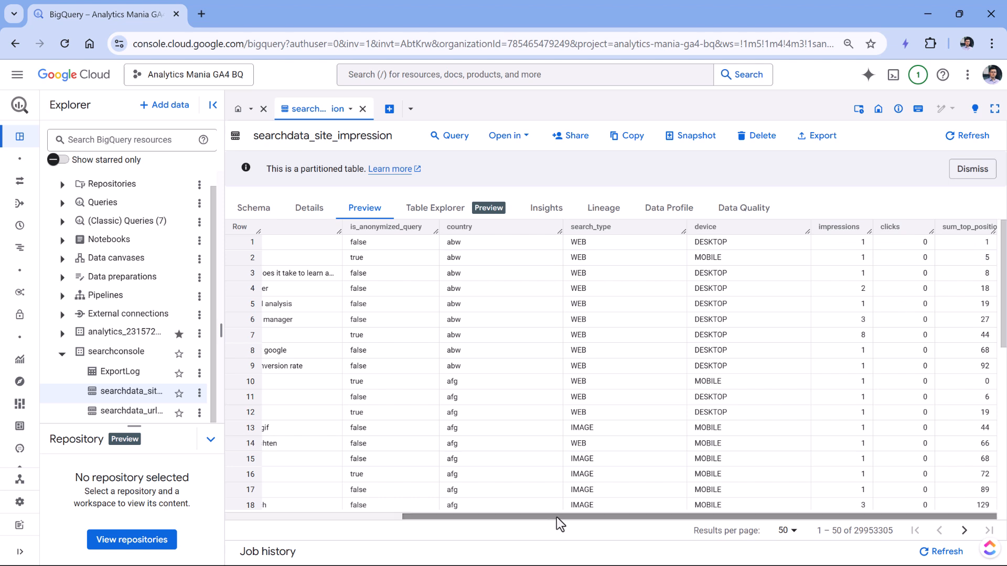
drag(556, 517, 423, 510)
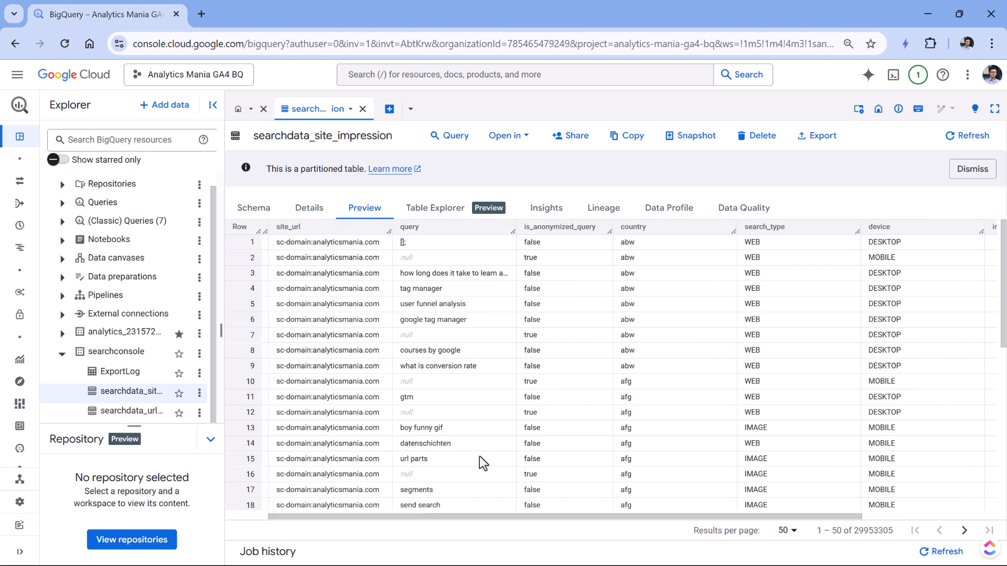
drag(471, 511, 791, 481)
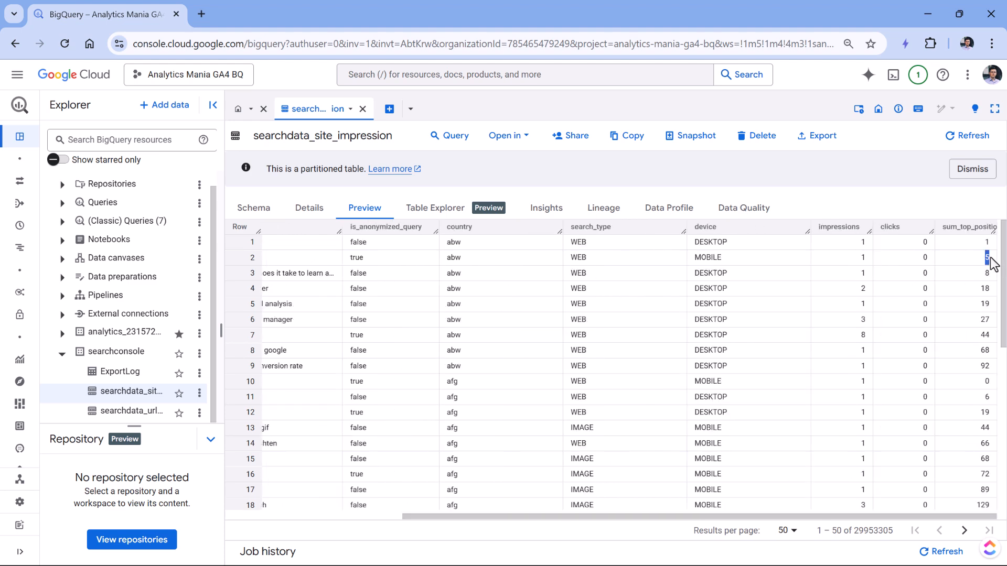
double_click(863, 288)
double_click(988, 288)
click(981, 303)
double_click(985, 288)
double_click(863, 288)
double_click(985, 289)
scroll(395, 293, left, 10)
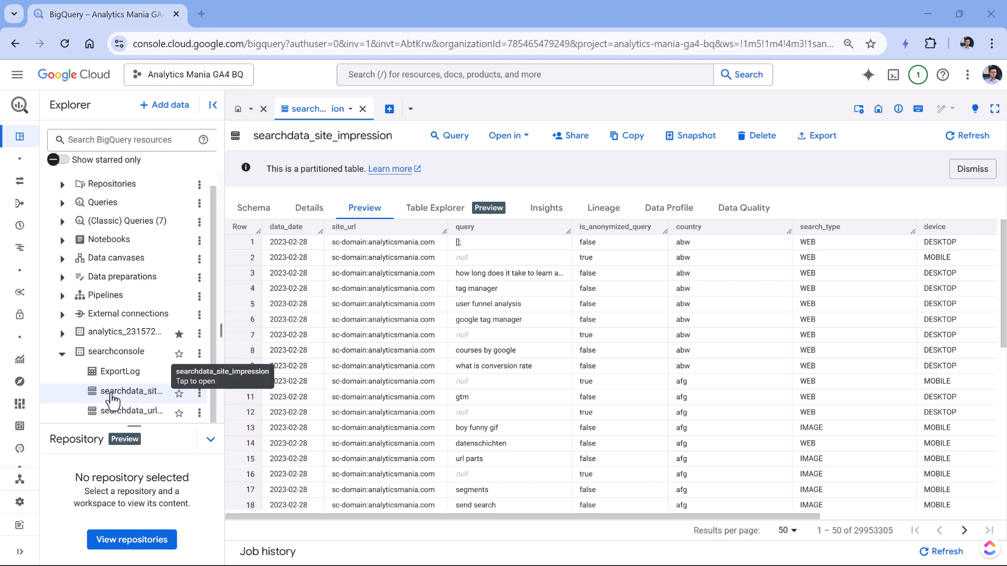
- Create a new query from the searchdata_site_impression table and collapse the resource explorer to widen the editor
click(454, 137)
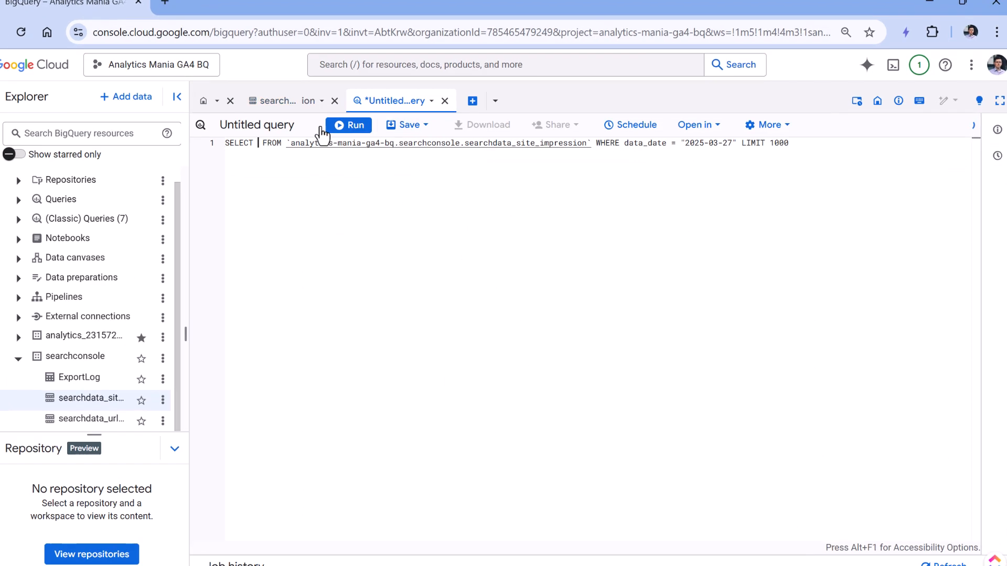
drag(326, 122, 734, 126)
click(717, 143)
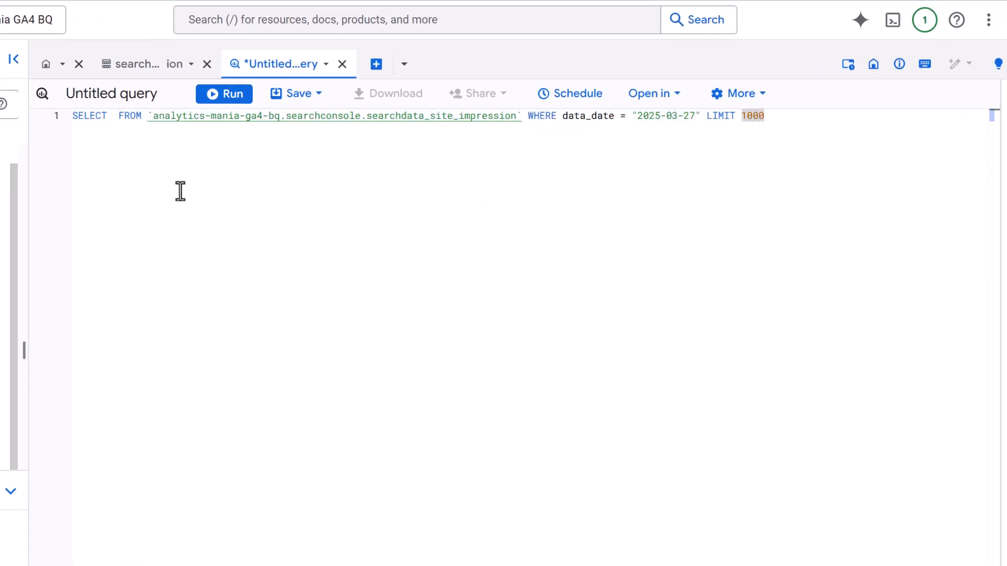
click(110, 117)
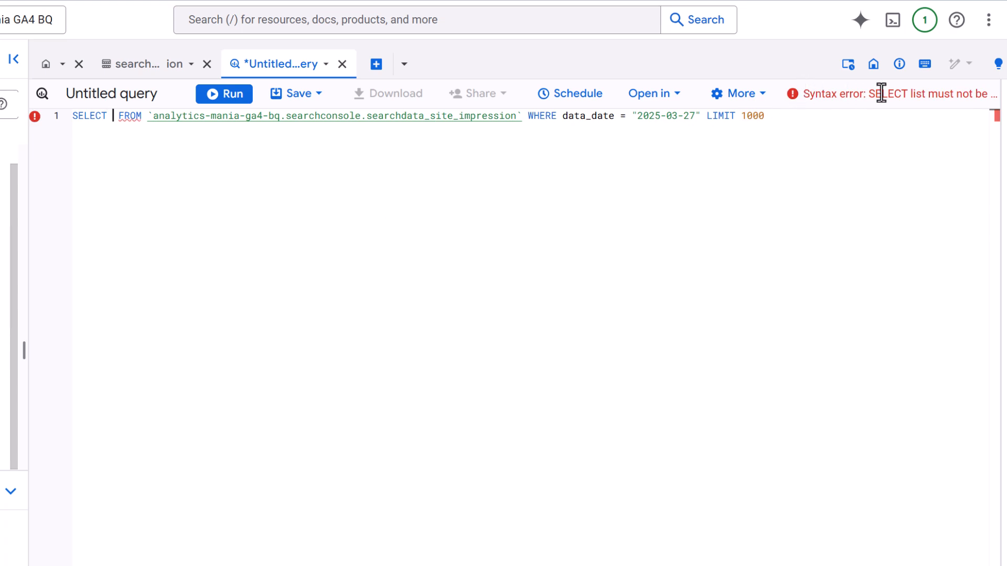
click(14, 59)
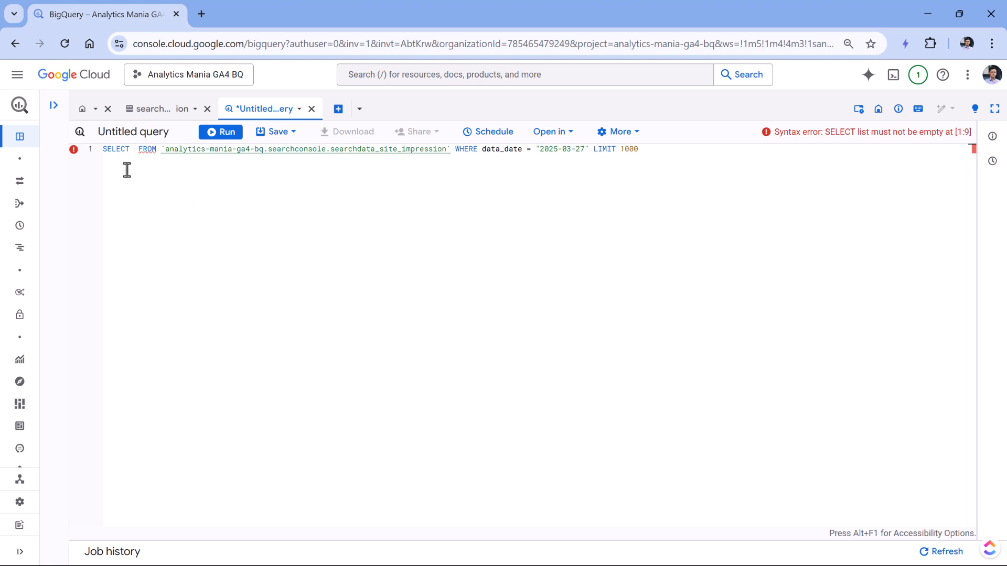
- Review the generated query's FROM table reference and the data_date filter in its WHERE clause
click(132, 150)
drag(136, 150, 450, 149)
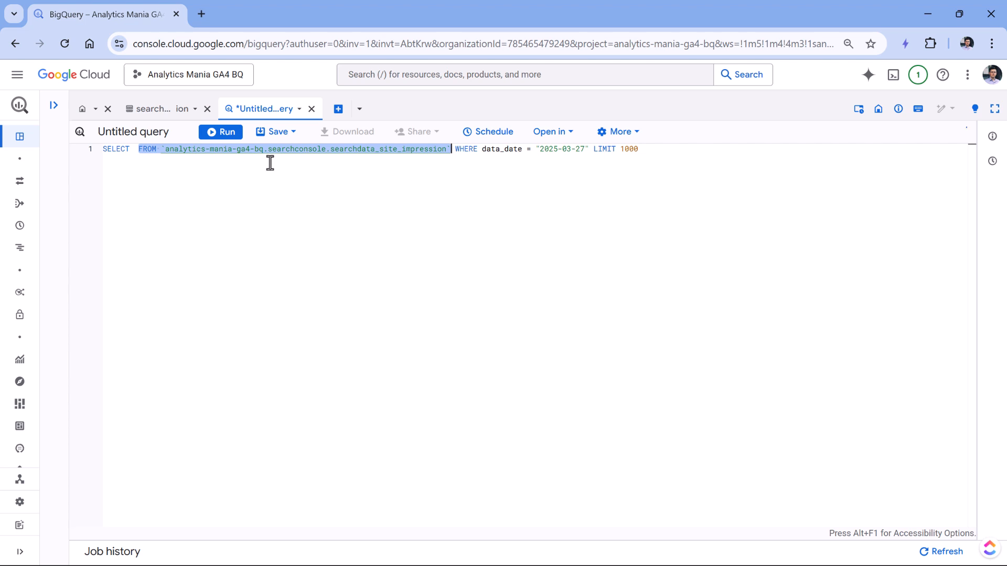
click(313, 154)
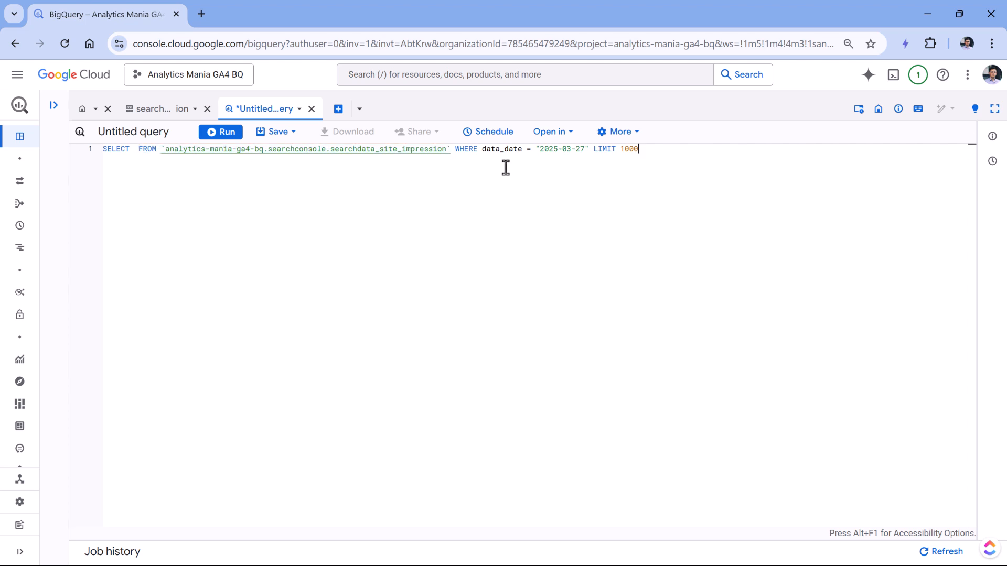
drag(455, 150, 540, 149)
click(586, 151)
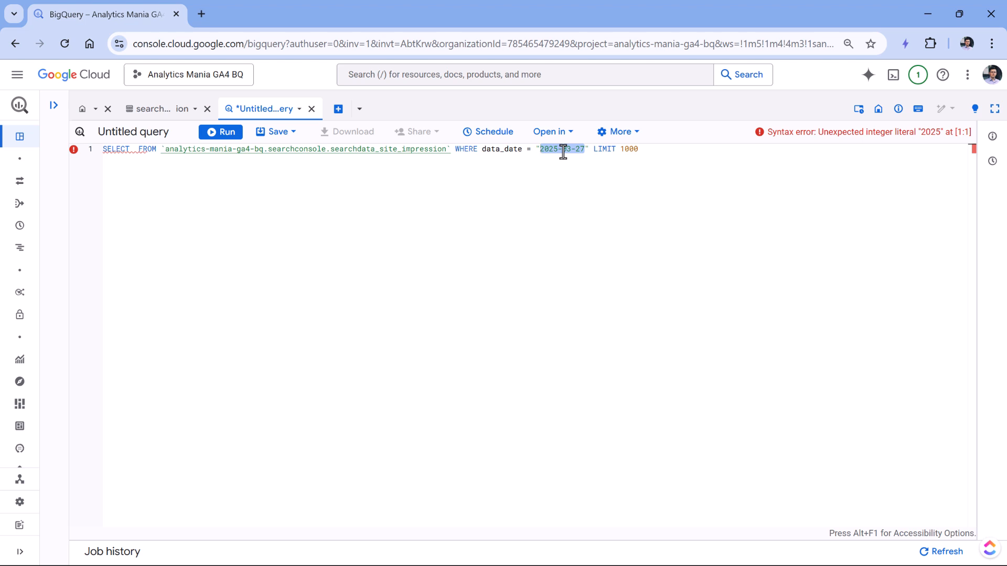
double_click(580, 149)
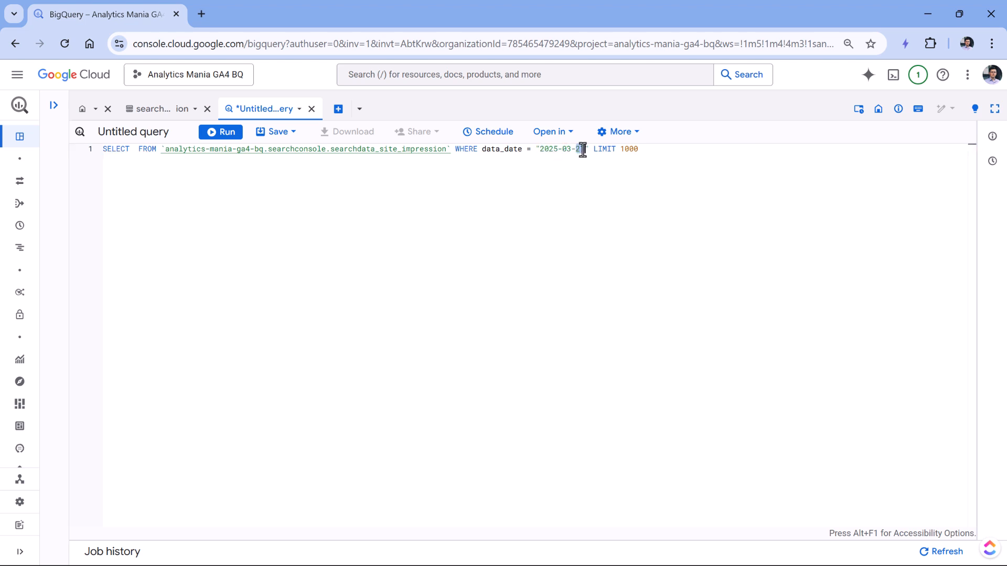
click(661, 151)
drag(585, 150, 540, 151)
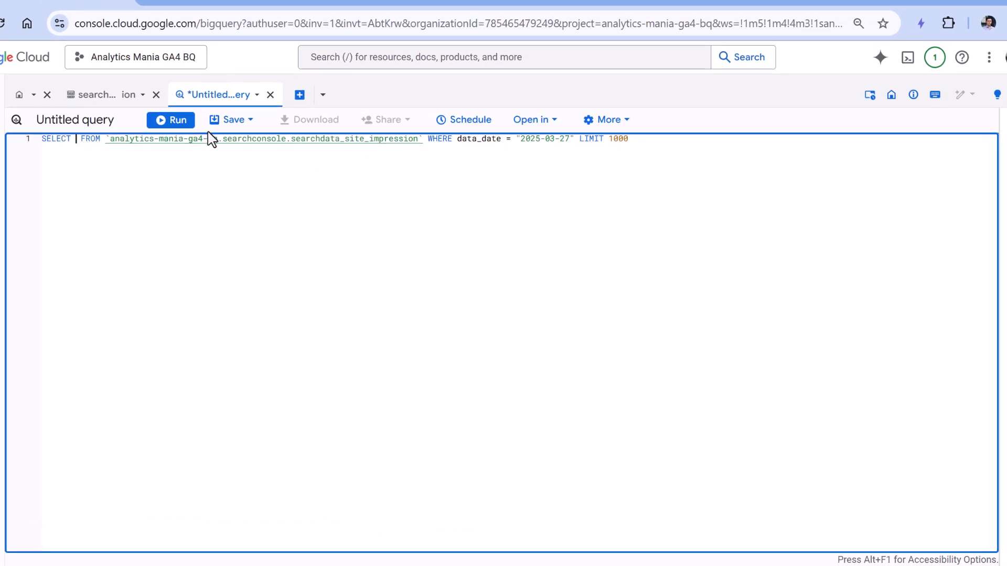
- Complete the SELECT clause with * and put the FROM clause on its own line below a blank line
text(*)
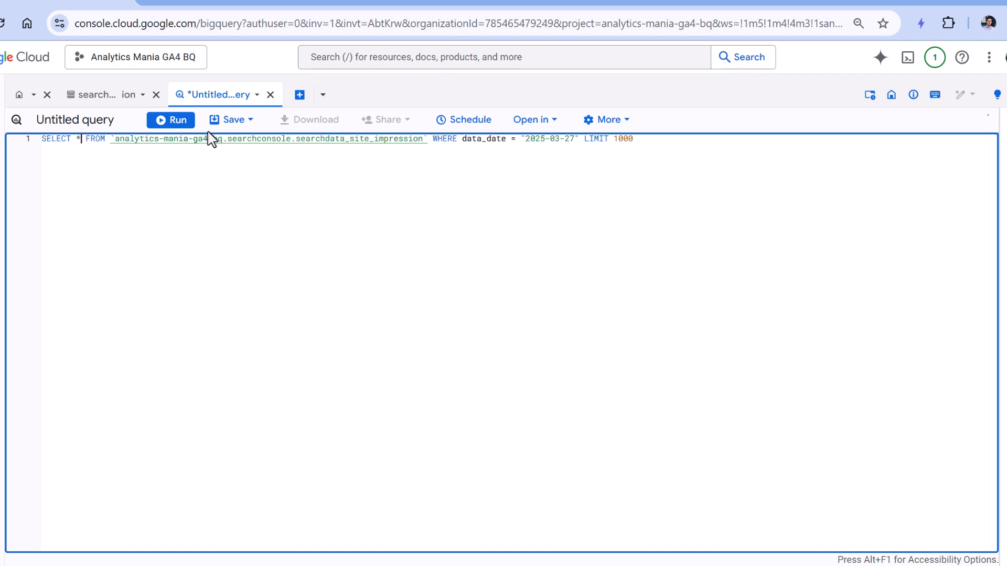
click(85, 139)
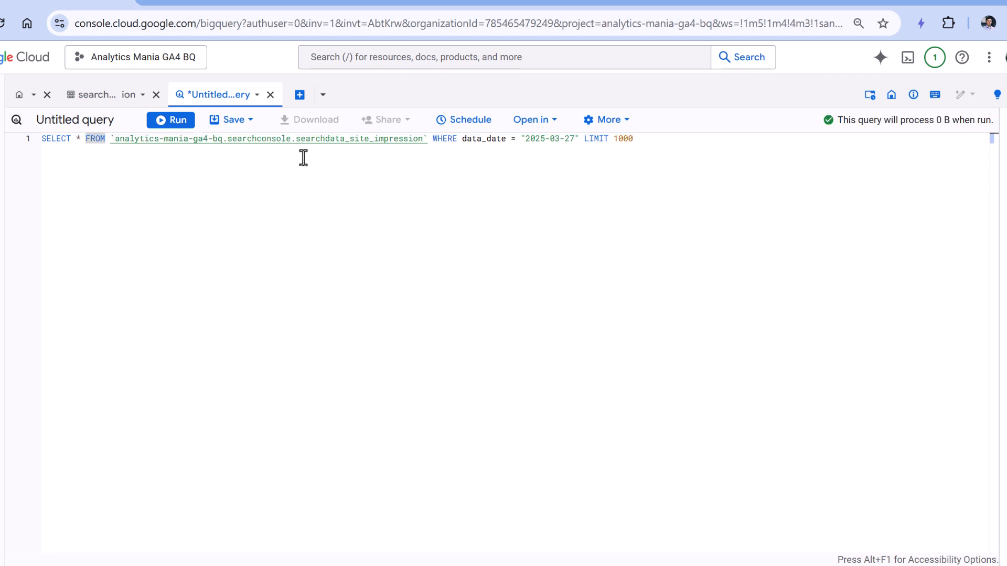
key(Return)
key(Return)
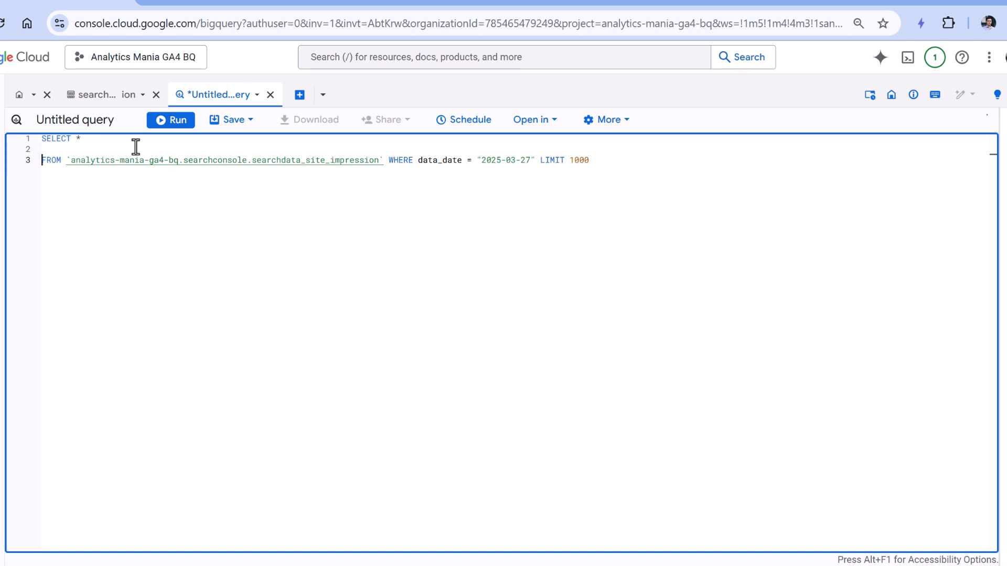
click(76, 139)
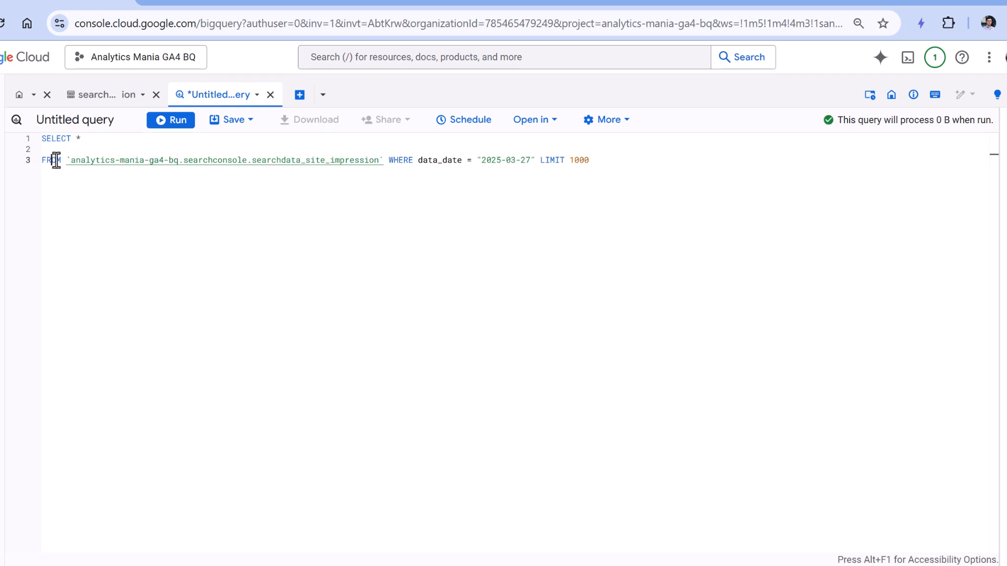
- Put WHERE on its own line below a blank line, with the data_date condition indented on the following line
drag(388, 160, 42, 160)
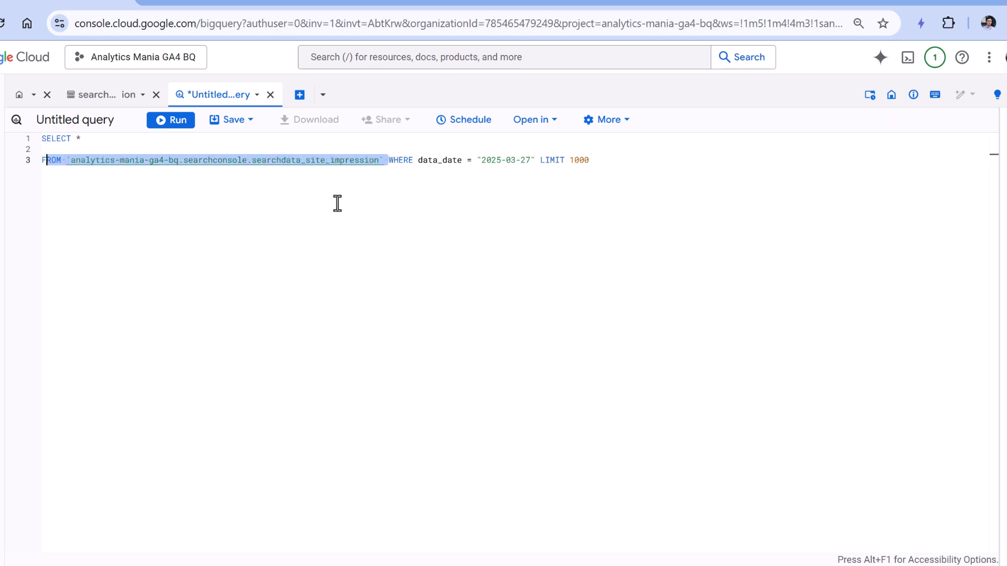
click(389, 159)
key(Return)
key(Return)
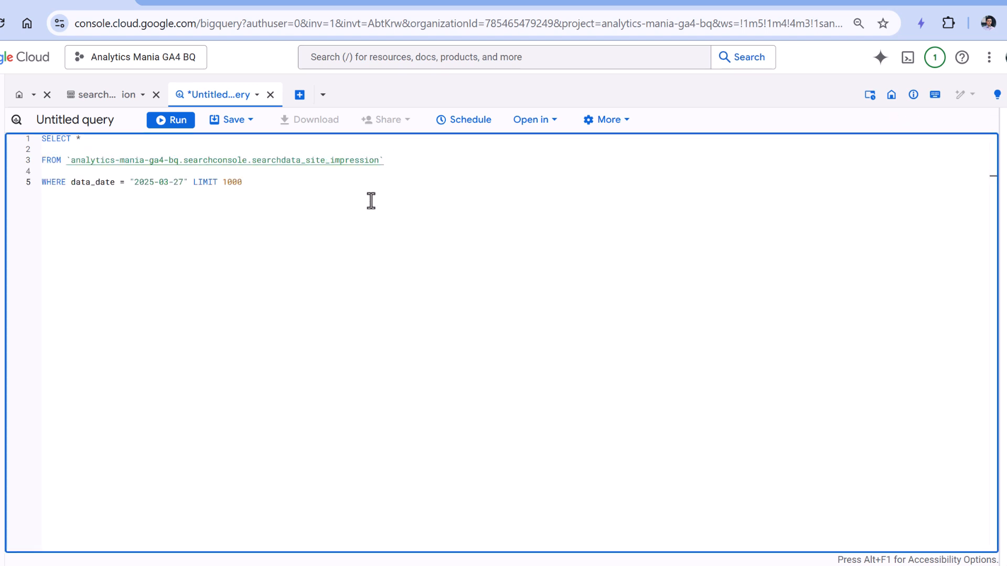
click(79, 181)
key(Return)
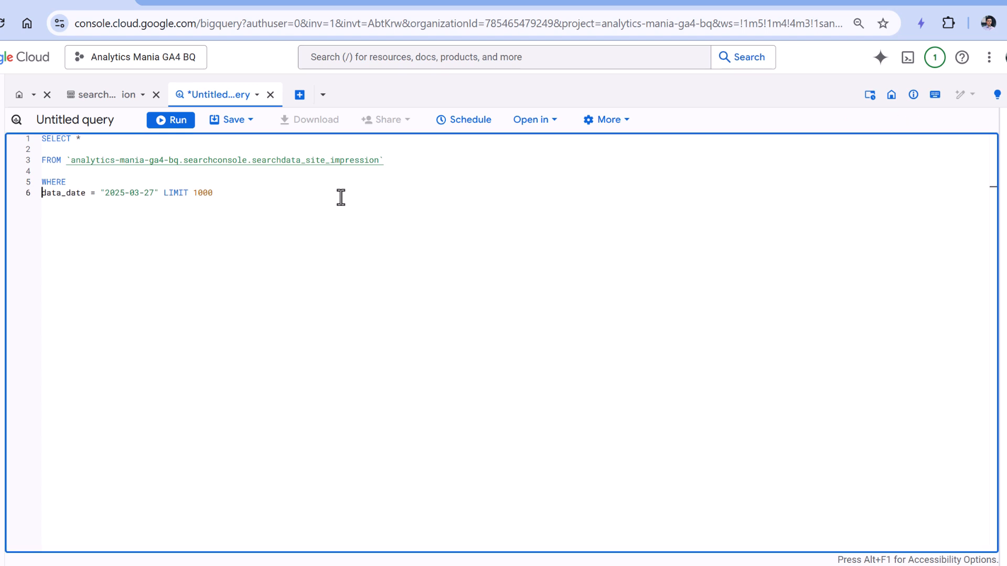
key(Tab)
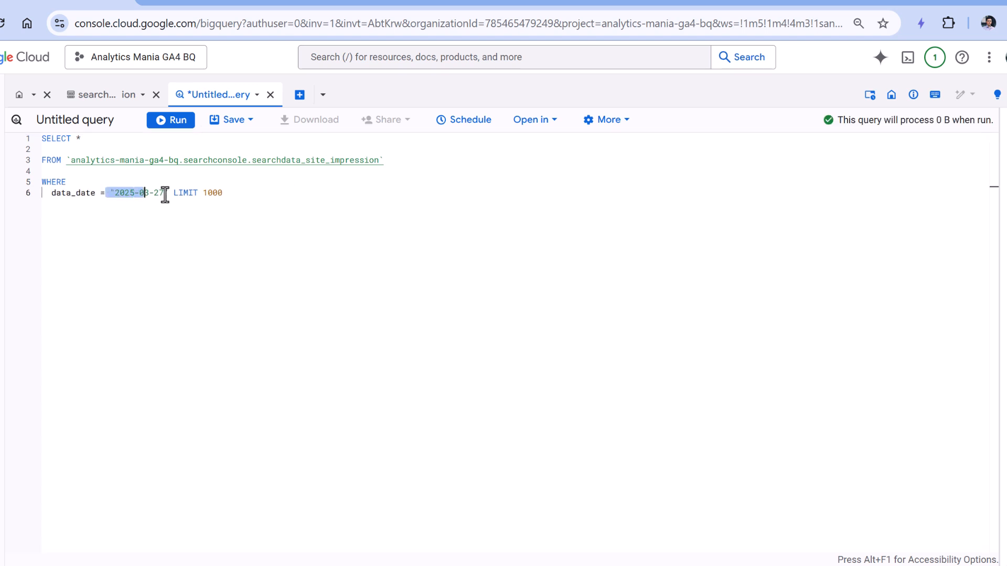
- Put LIMIT 1000 on its own unindented line, separated from the WHERE condition by a blank line
click(173, 193)
key(Return)
key(Return)
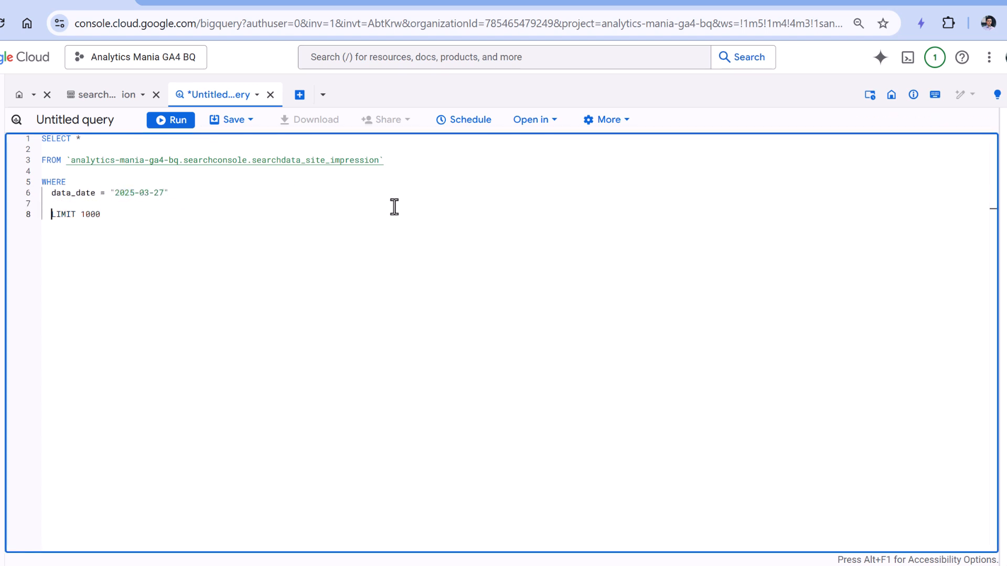
key(BackSpace)
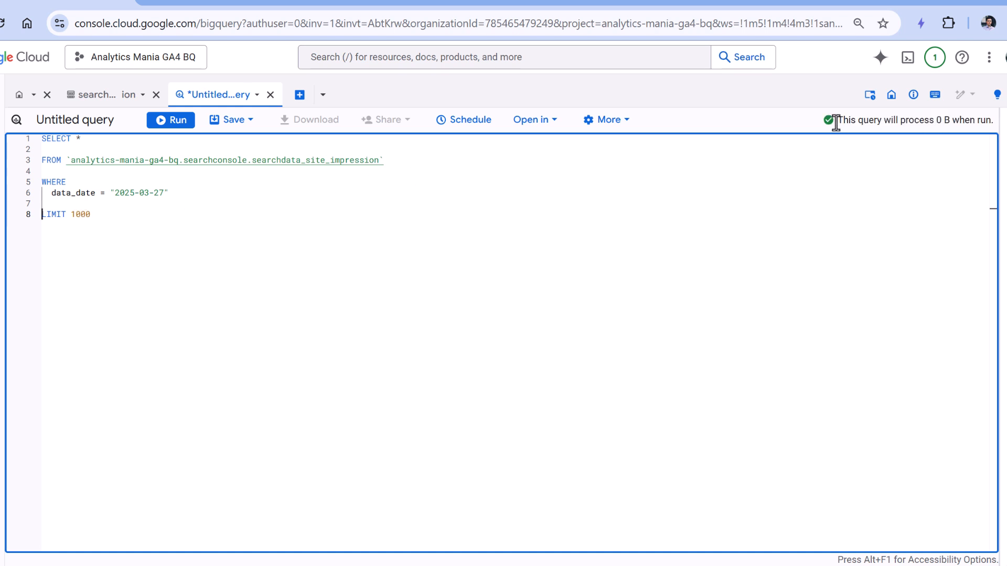
- Check the query's data-processing estimate, and set the data_date condition to "2025-03-24"
drag(837, 120, 970, 122)
click(982, 121)
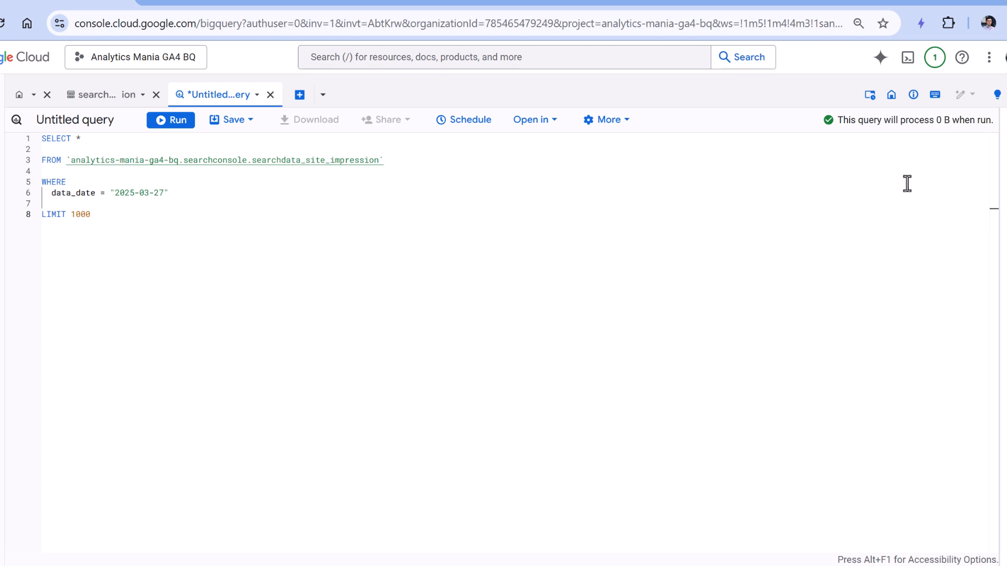
drag(110, 216, 49, 140)
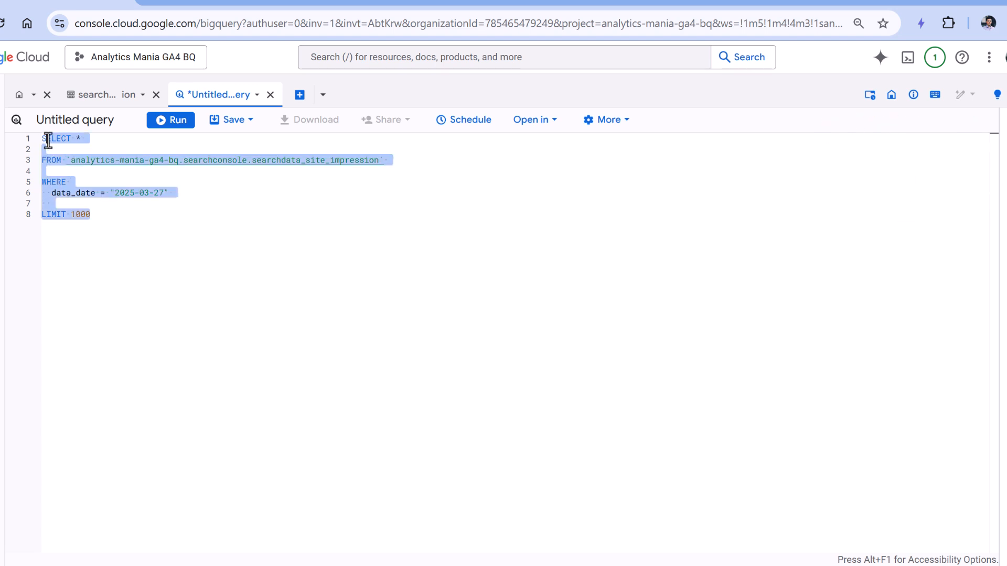
click(530, 194)
click(828, 184)
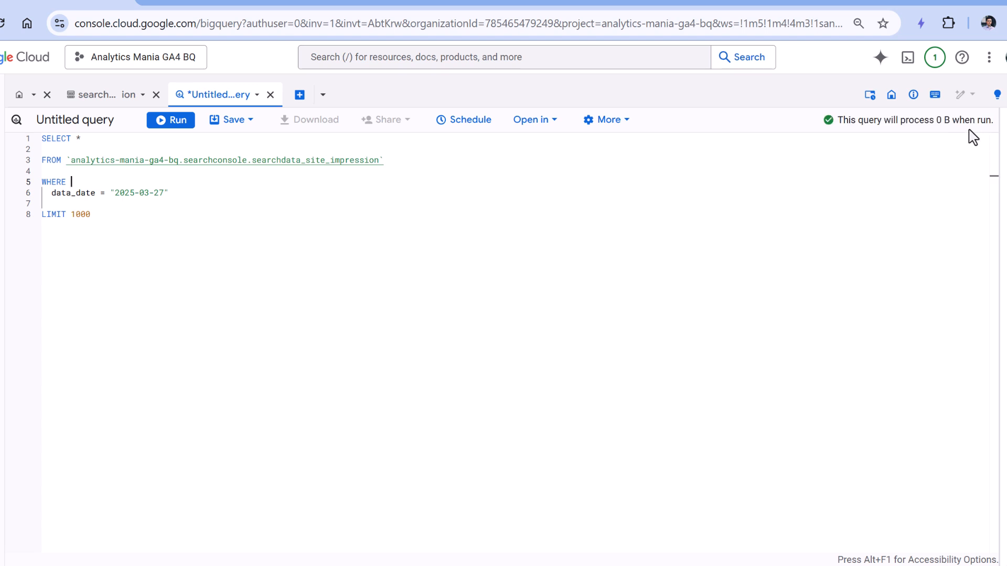
double_click(938, 121)
drag(158, 193, 164, 193)
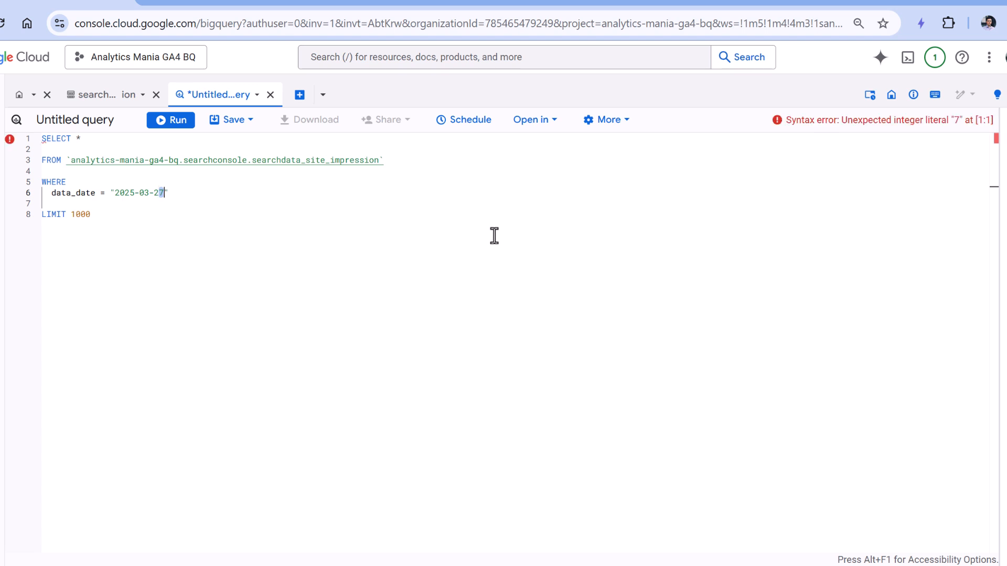
text(4)
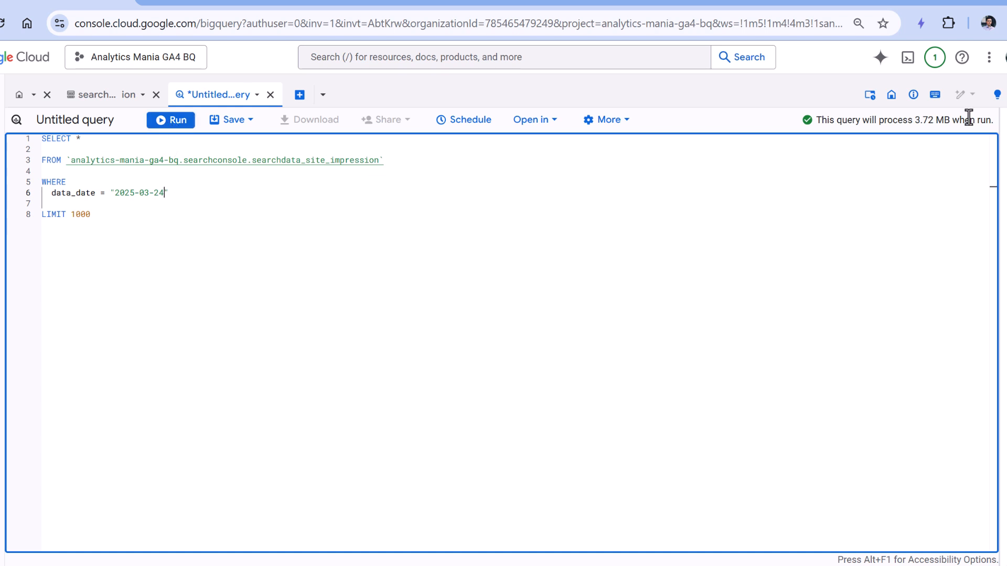
- Check the updated data-processing estimate against the date condition in the WHERE clause
click(964, 98)
click(964, 128)
drag(915, 120, 949, 120)
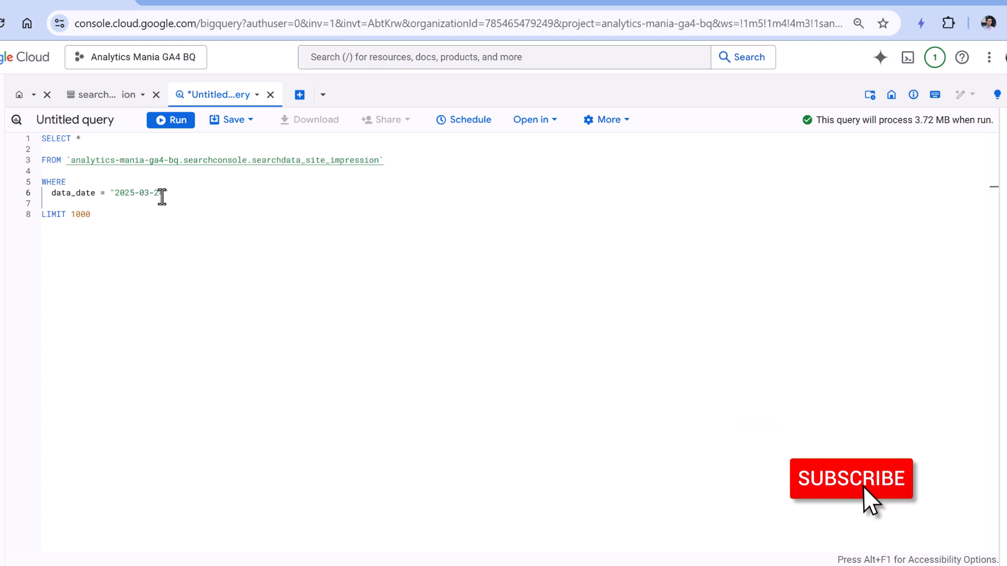
drag(162, 195, 125, 194)
click(395, 218)
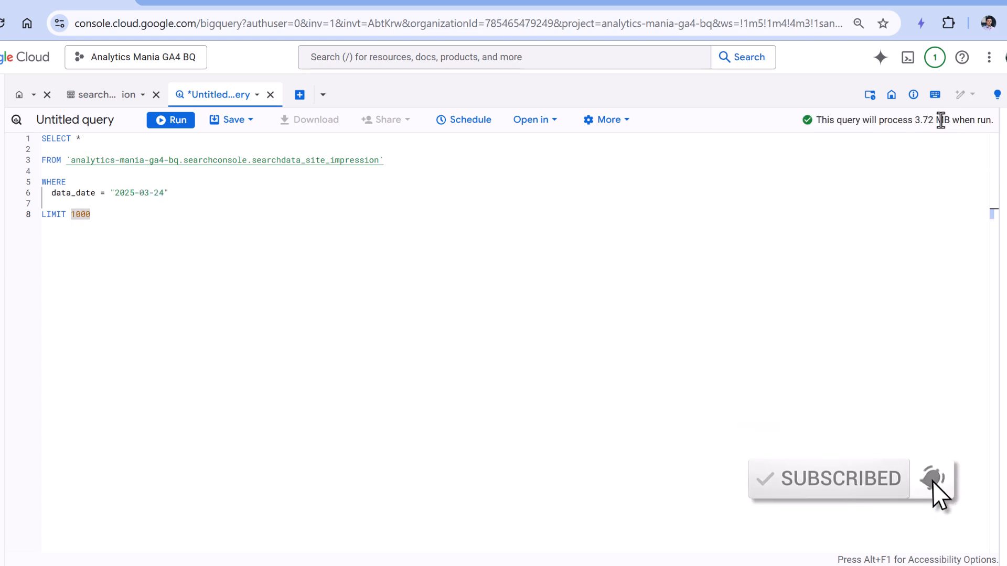
drag(914, 121, 950, 121)
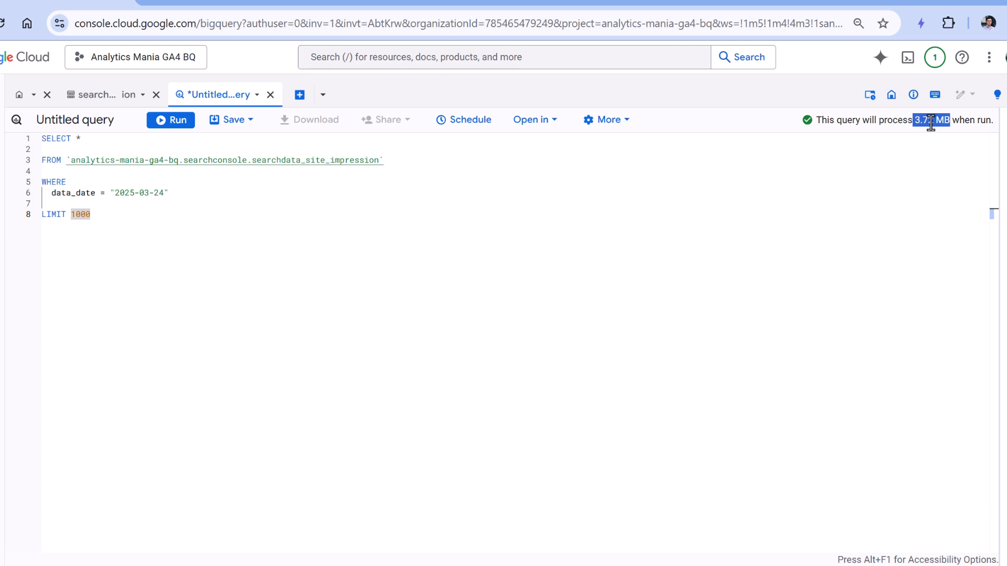
click(913, 181)
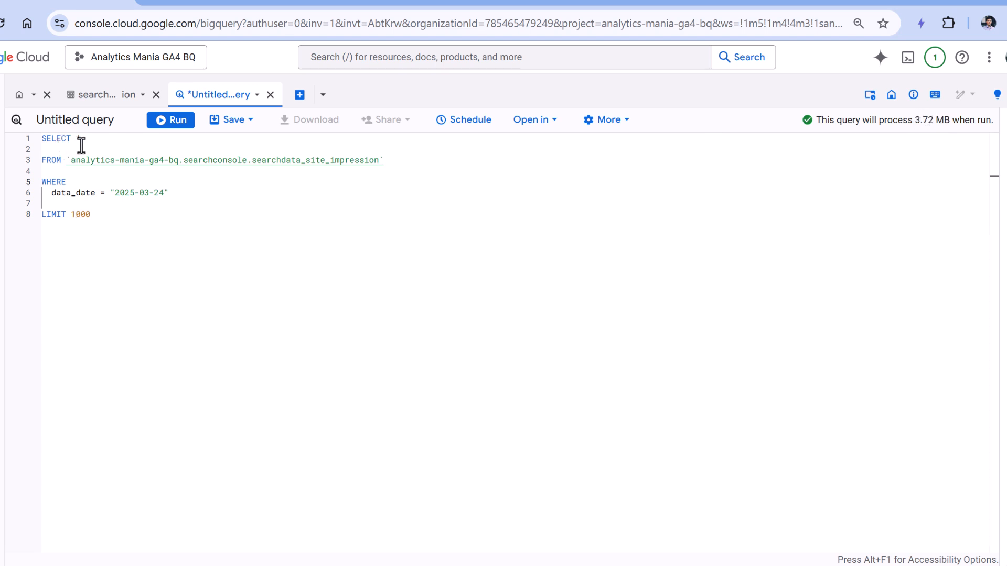
- Review the SELECT * and LIMIT 1000 parts and run the query
drag(81, 141, 74, 142)
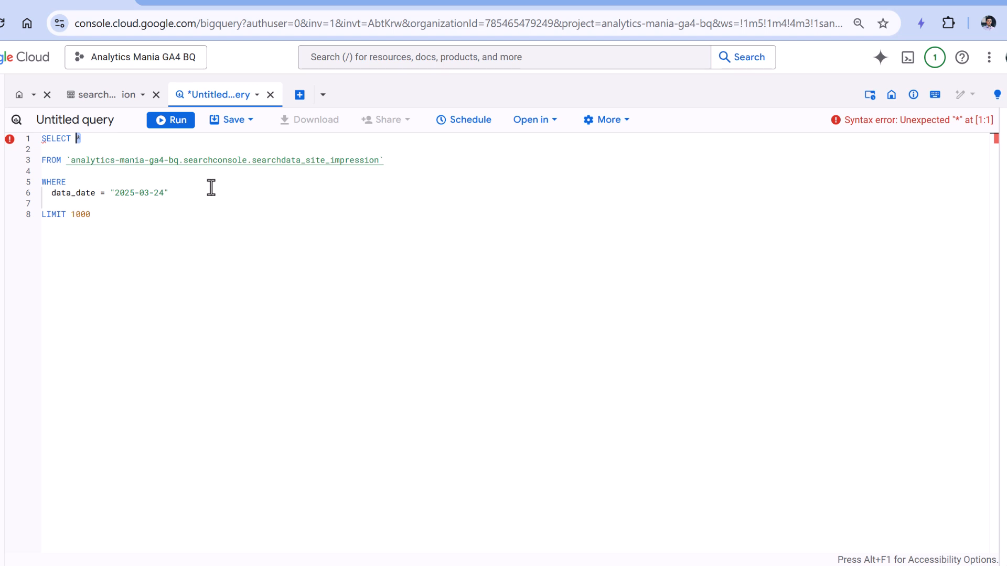
click(113, 215)
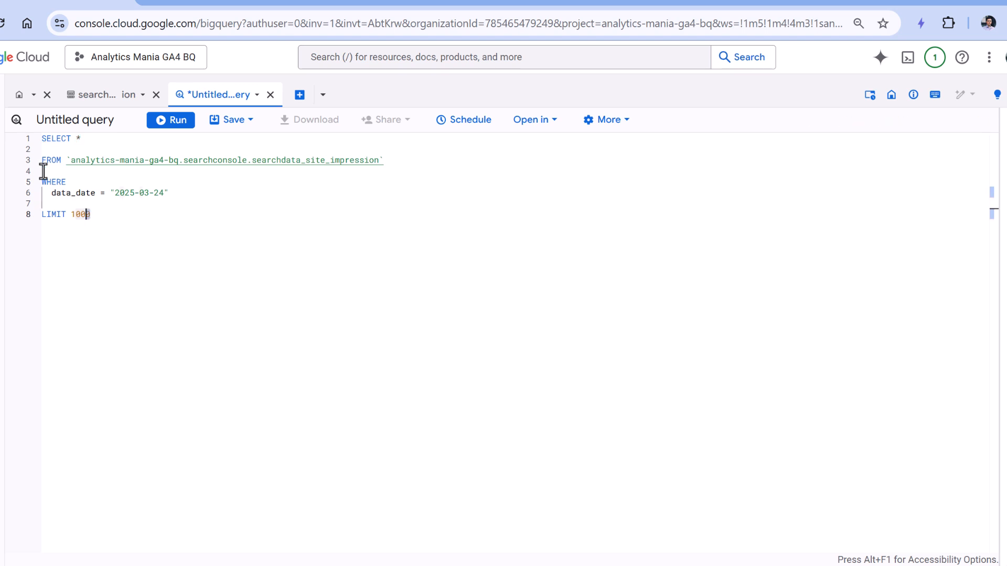
key(ctrl+a)
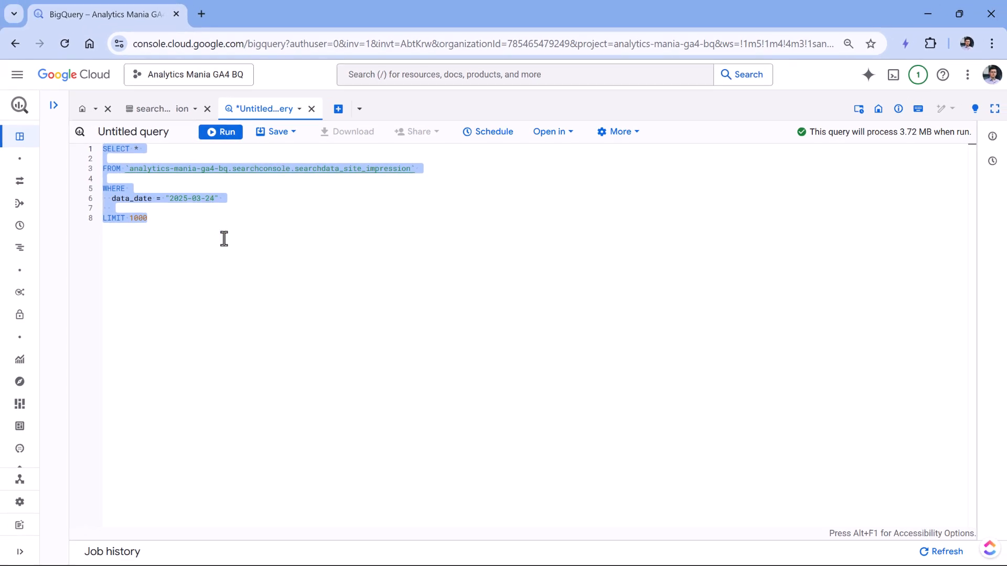
click(221, 222)
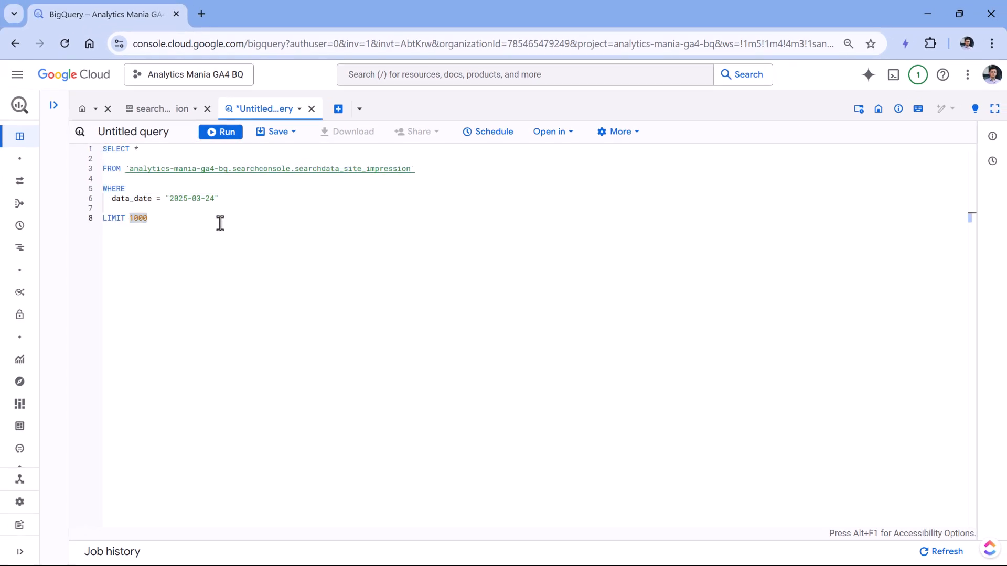
key(ctrl+Return)
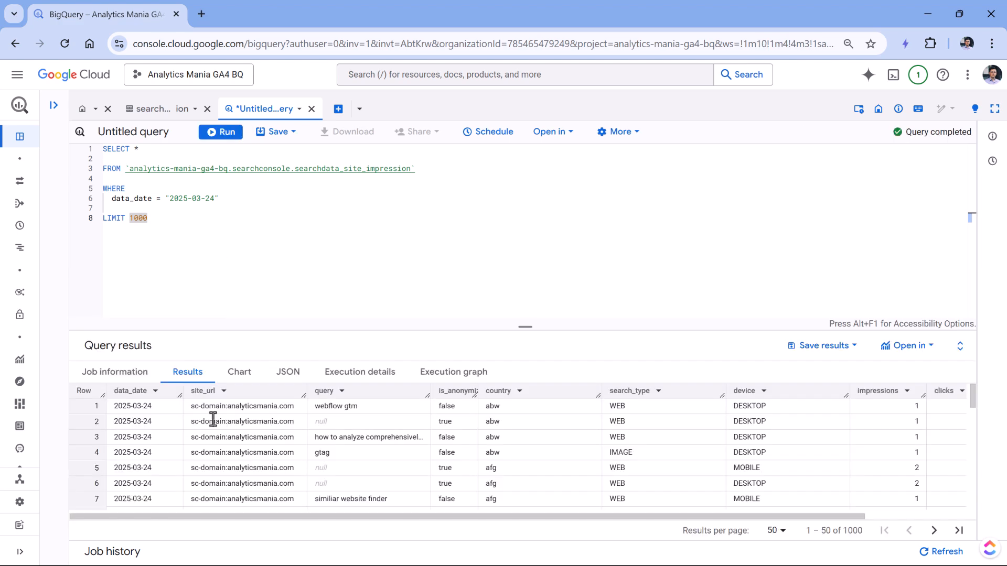
- Examine the returned rows across their columns and the total row count of the query results
drag(114, 407, 147, 447)
drag(215, 421, 874, 426)
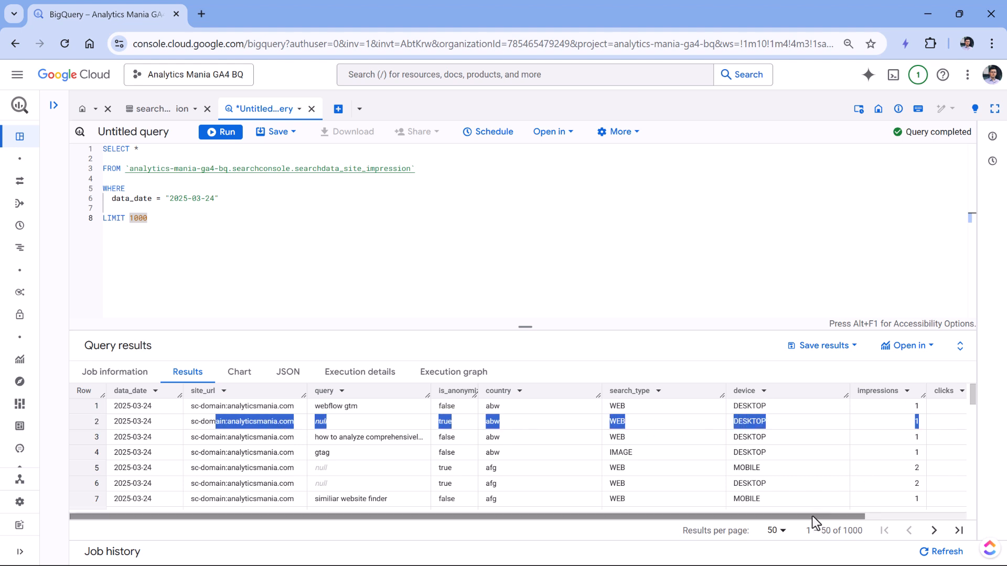
drag(813, 517, 782, 514)
double_click(852, 532)
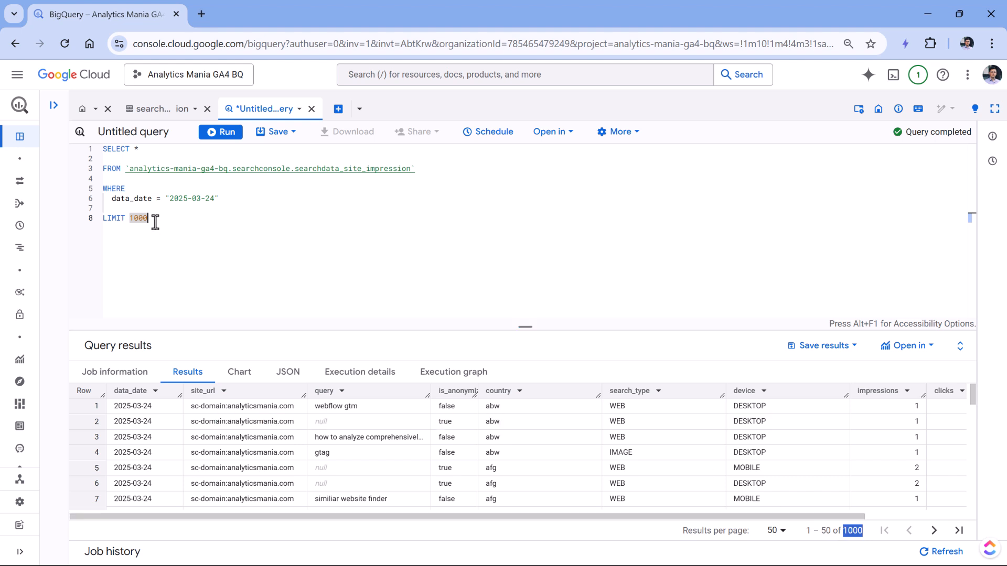
- Remove the LIMIT 1000 line so the query ends with the data_date condition, and review the date
drag(148, 219, 108, 219)
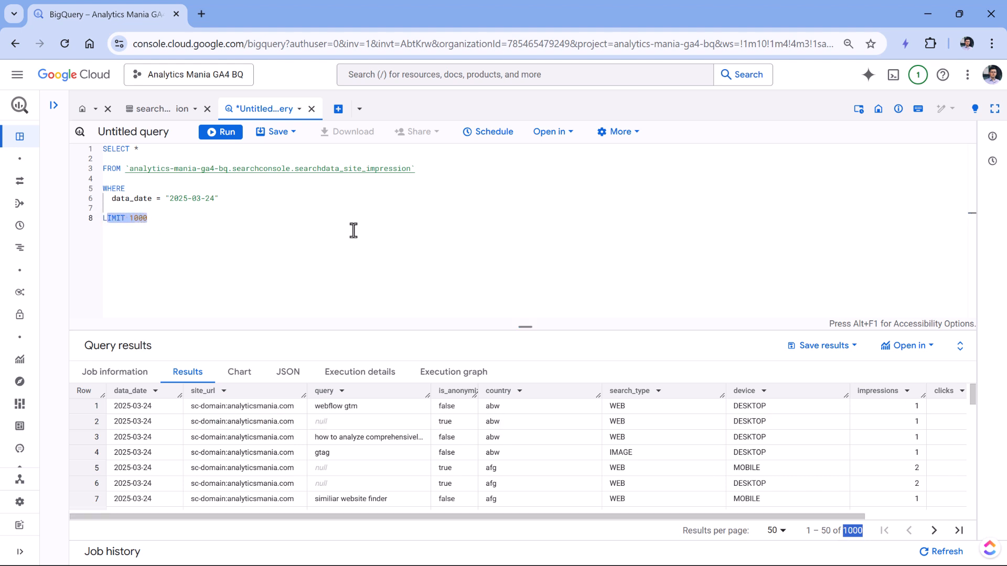
key(BackSpace)
key(BackSpace)
key(BackSpace)
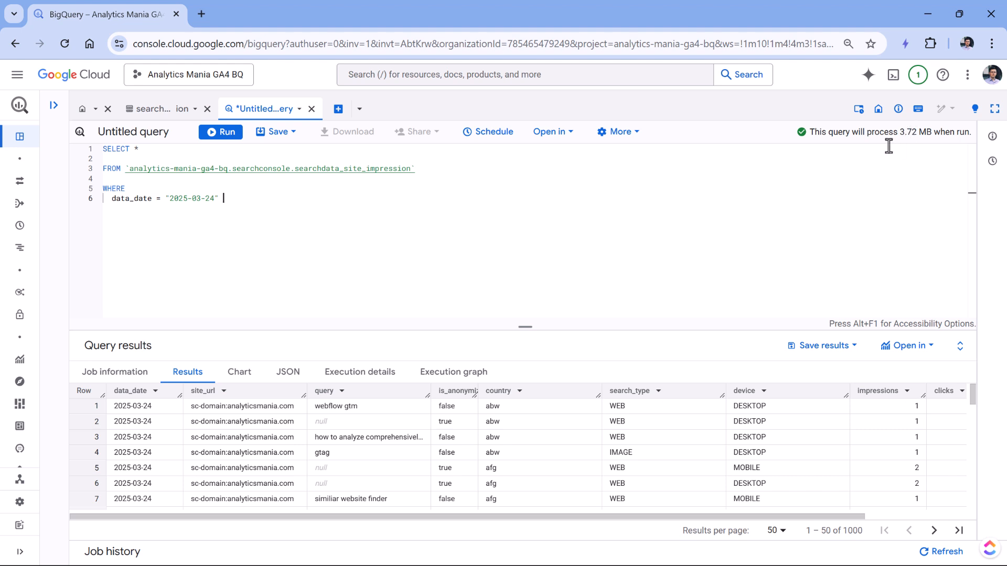
click(235, 199)
drag(234, 199, 195, 200)
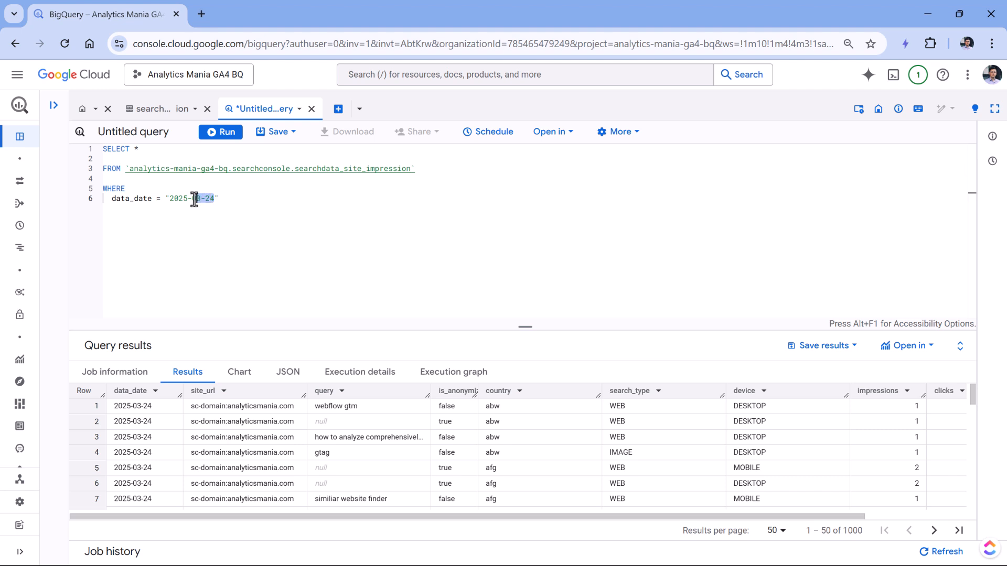
- Add LIMIT 1000 back as an unindented line, separated from the data_date condition by a blank line
click(227, 200)
key(Return)
key(Return)
text(LI)
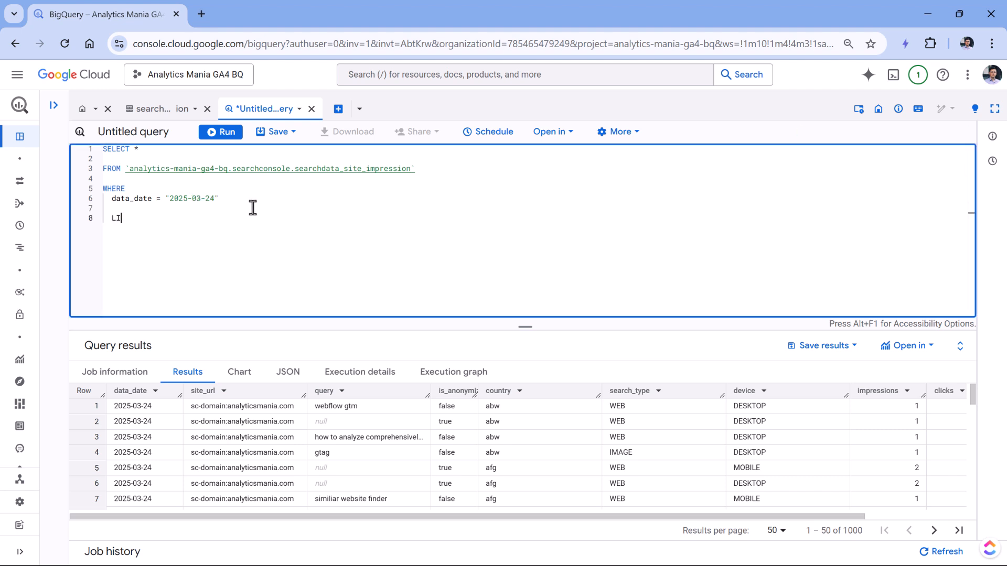
text(MIT)
click(113, 220)
key(BackSpace)
key(BackSpace)
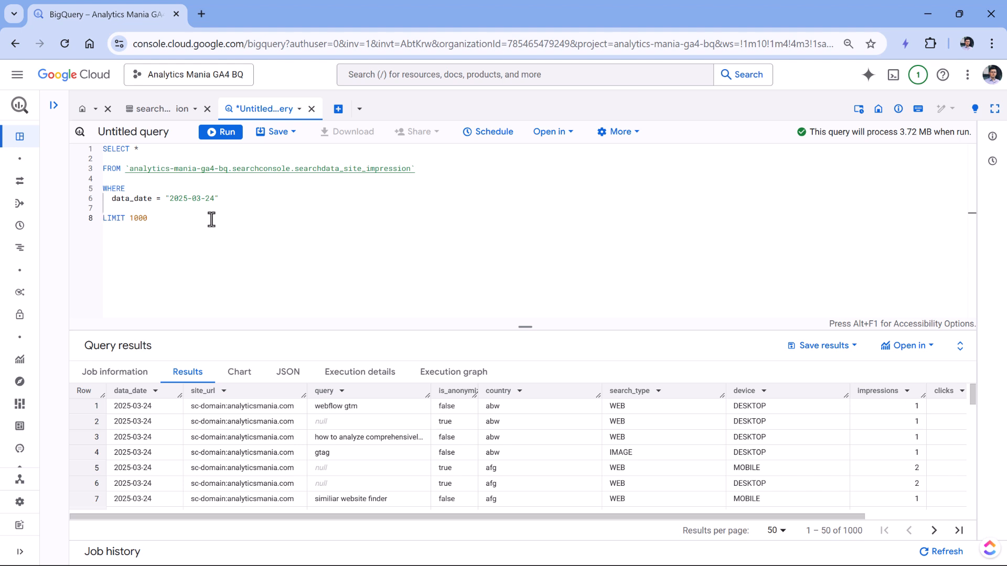
- Delete the LIMIT 1000 line and the blank line above it, and run the query without a limit
drag(227, 208, 102, 224)
click(130, 202)
click(128, 226)
triple_click(148, 219)
key(BackSpace)
key(BackSpace)
key(BackSpace)
click(222, 135)
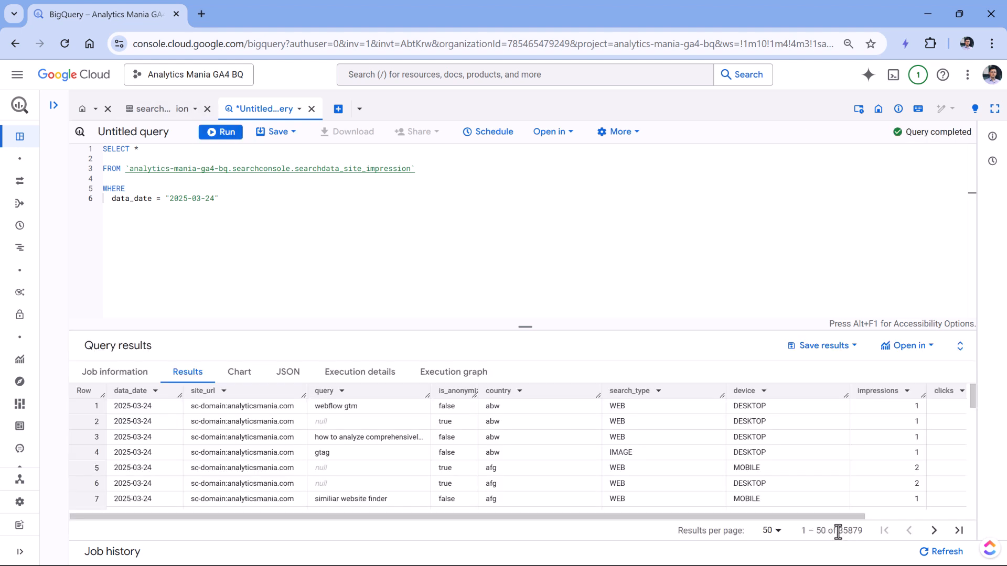
- Examine the total row count and the first row's query and search_type values in the new results
double_click(838, 532)
click(344, 402)
drag(316, 409, 358, 408)
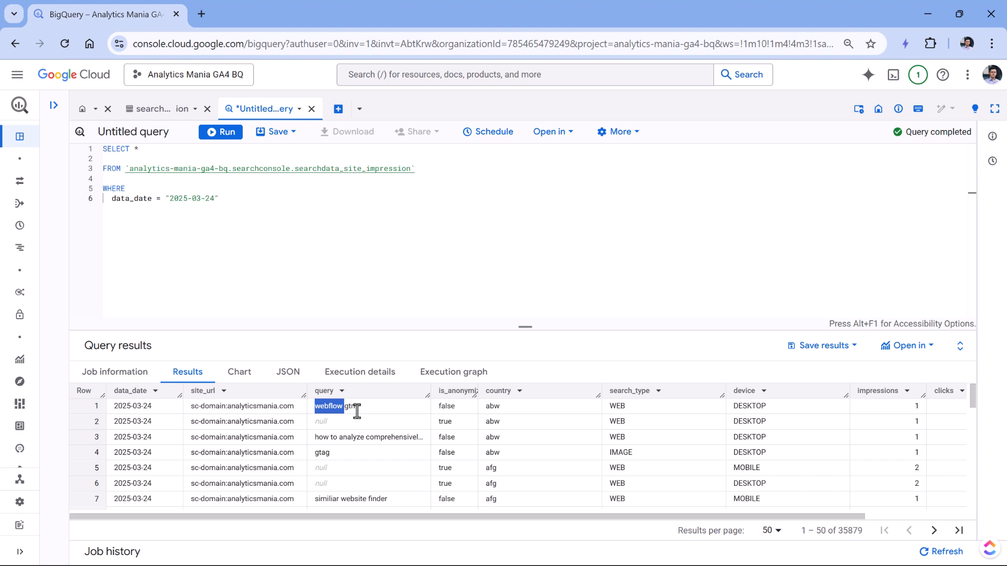
double_click(614, 408)
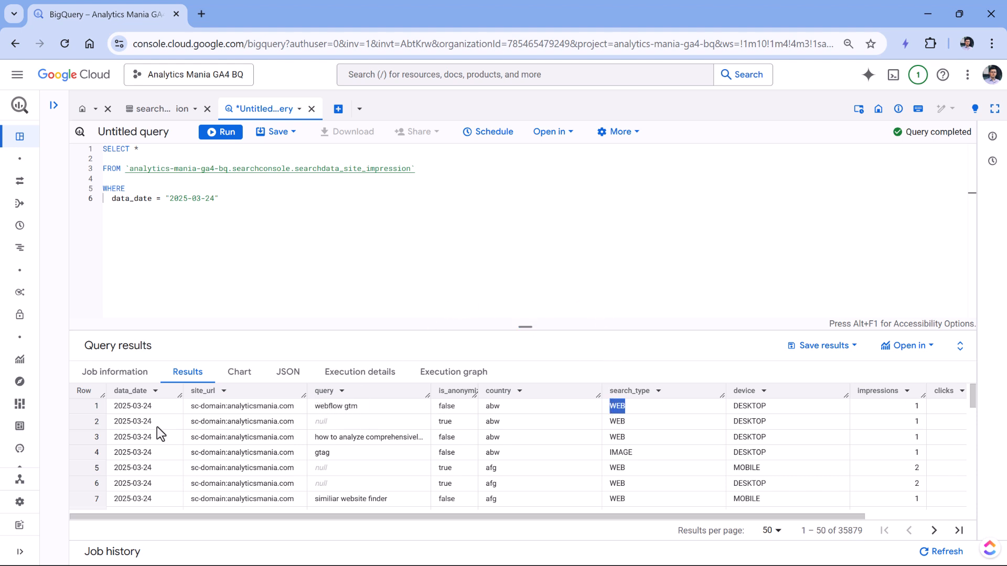
drag(316, 408, 360, 406)
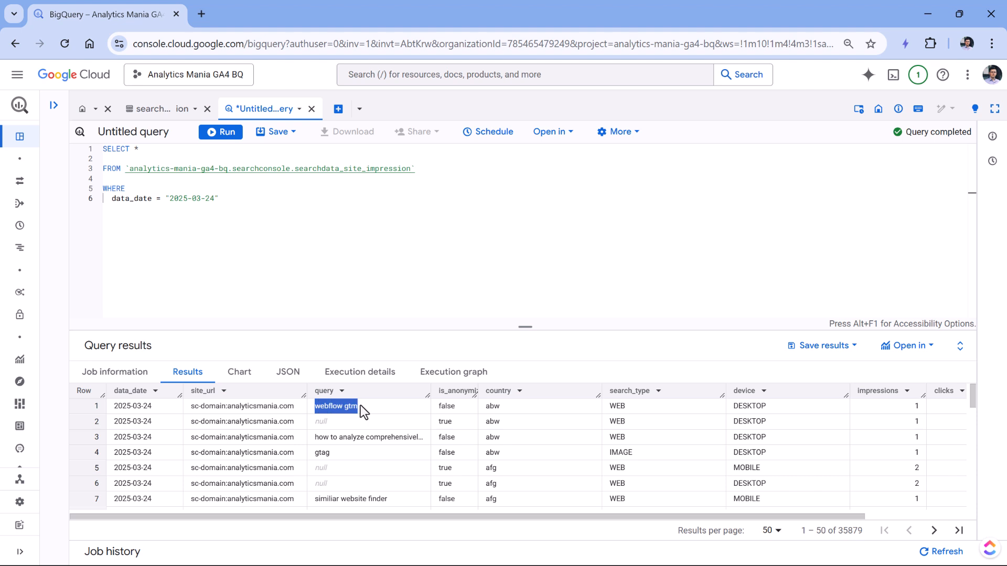
click(360, 405)
- Delete the whole WHERE clause and check the data-processing estimate without a date filter
click(282, 219)
drag(222, 198, 105, 185)
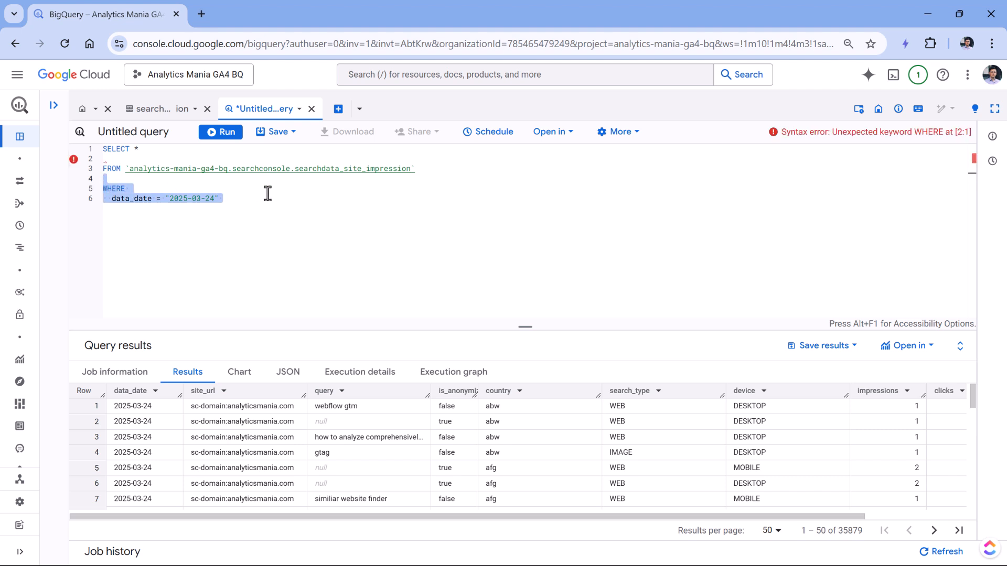
key(BackSpace)
key(BackSpace)
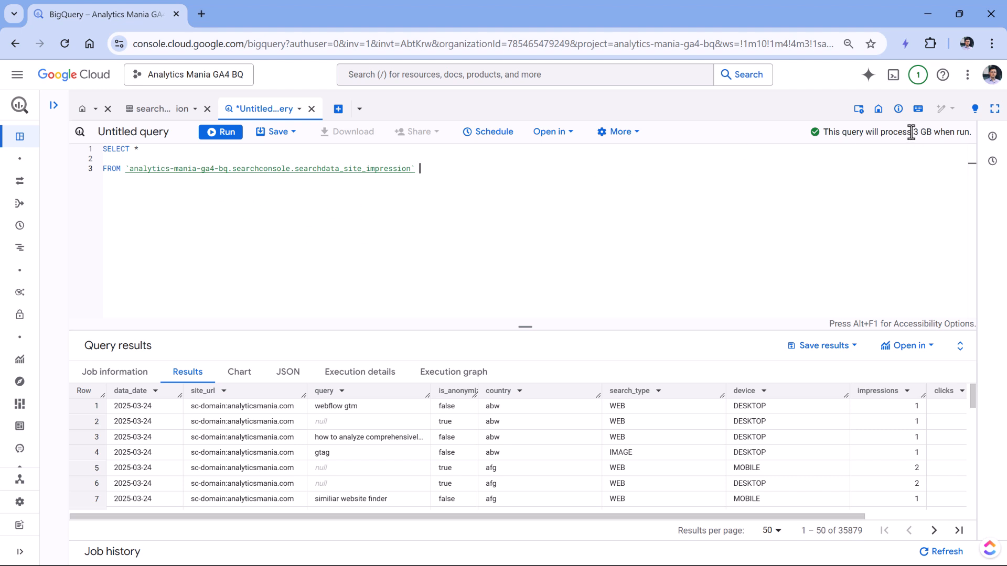
drag(913, 131, 931, 132)
click(435, 182)
- Undo the removal of the WHERE clause and review its data_date condition
key(ctrl+z)
key(ctrl+z)
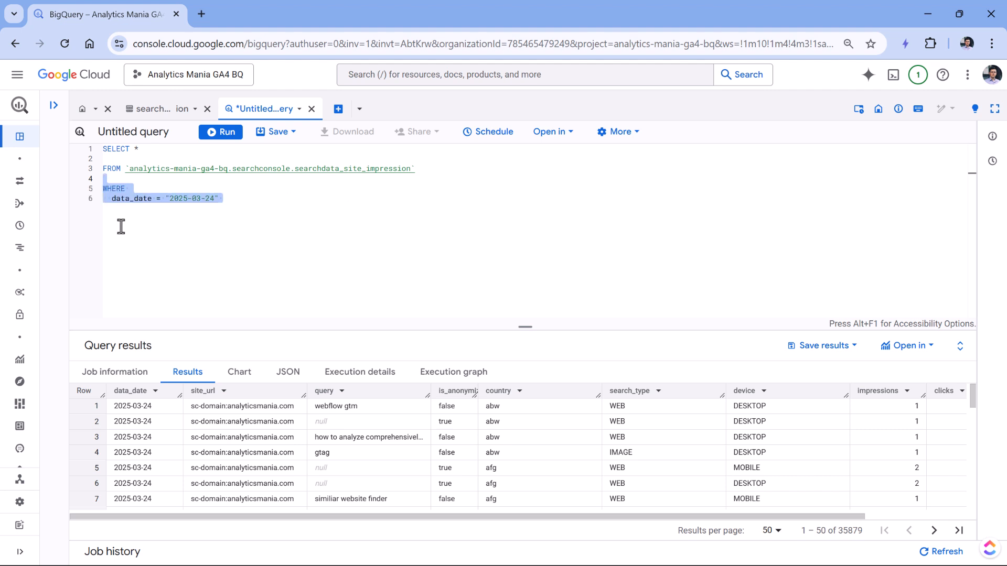
click(120, 192)
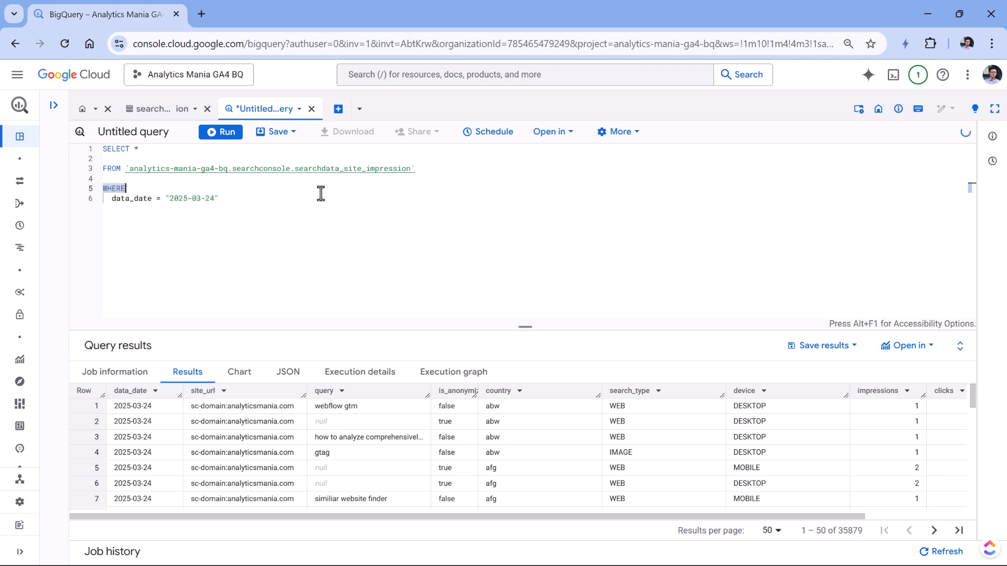
double_click(207, 199)
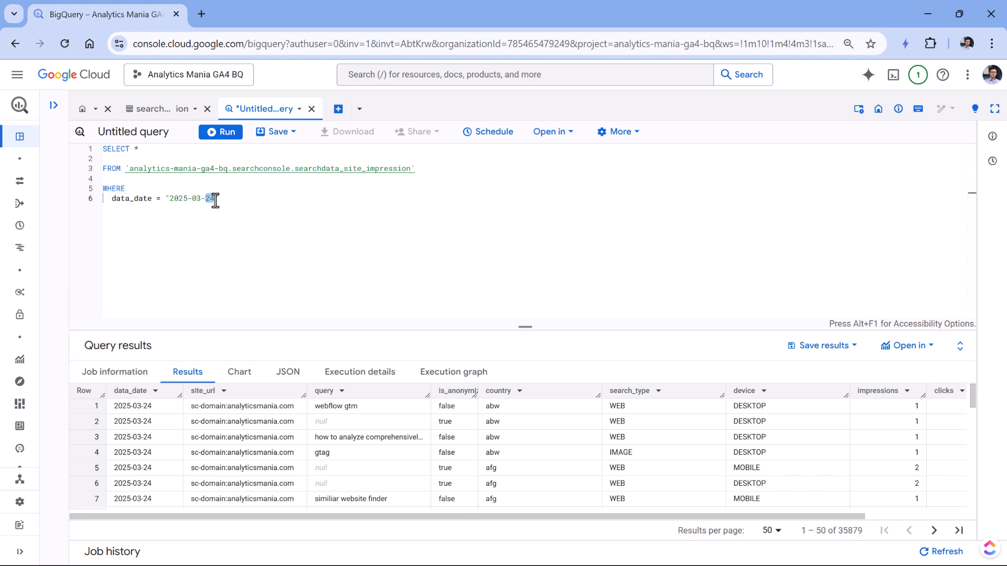
click(226, 198)
- Browse the result rows and examine the query and country values of the "similiar website finder" row
scroll(272, 444, down, 4)
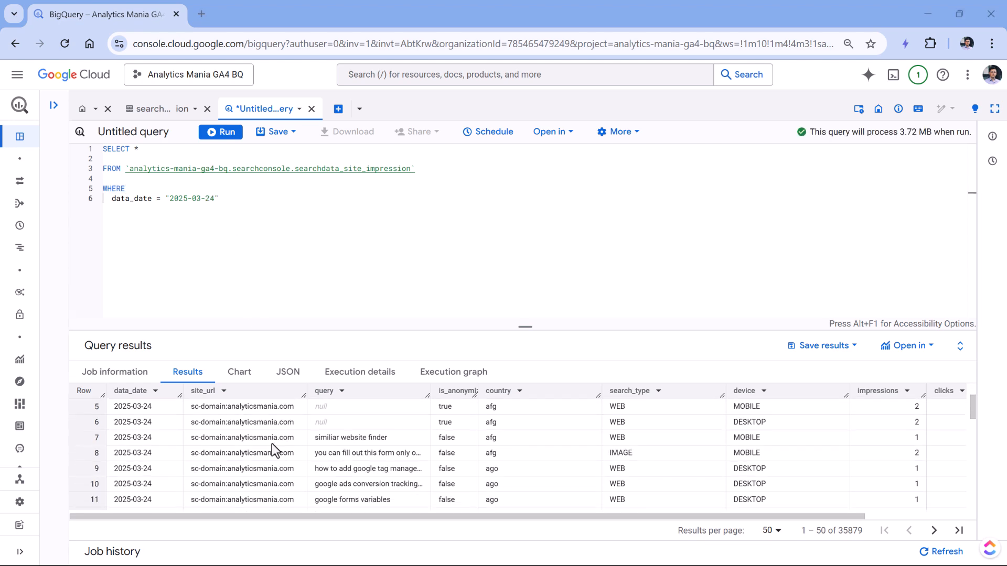
drag(205, 417, 351, 455)
scroll(346, 461, up, 4)
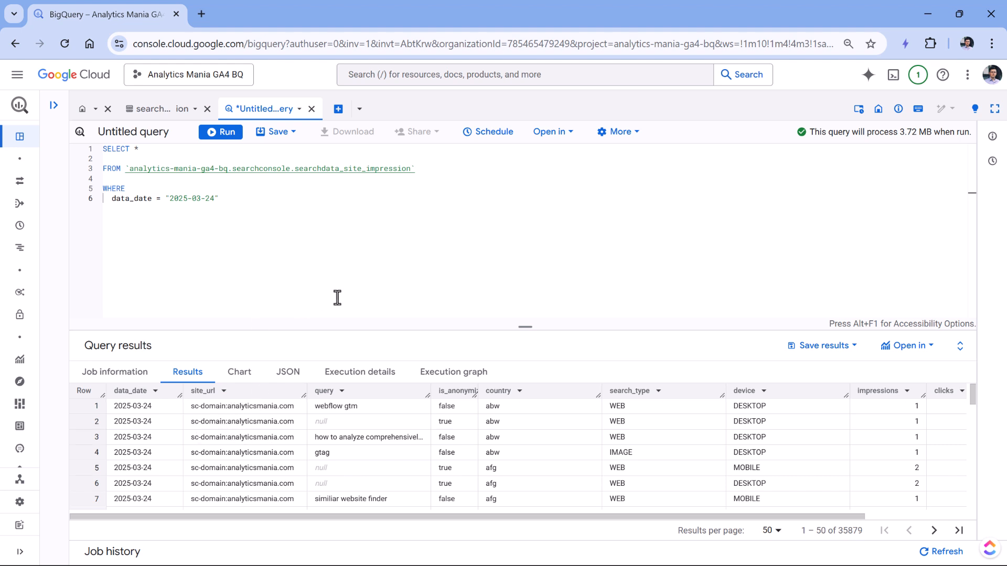
scroll(355, 442, down, 3)
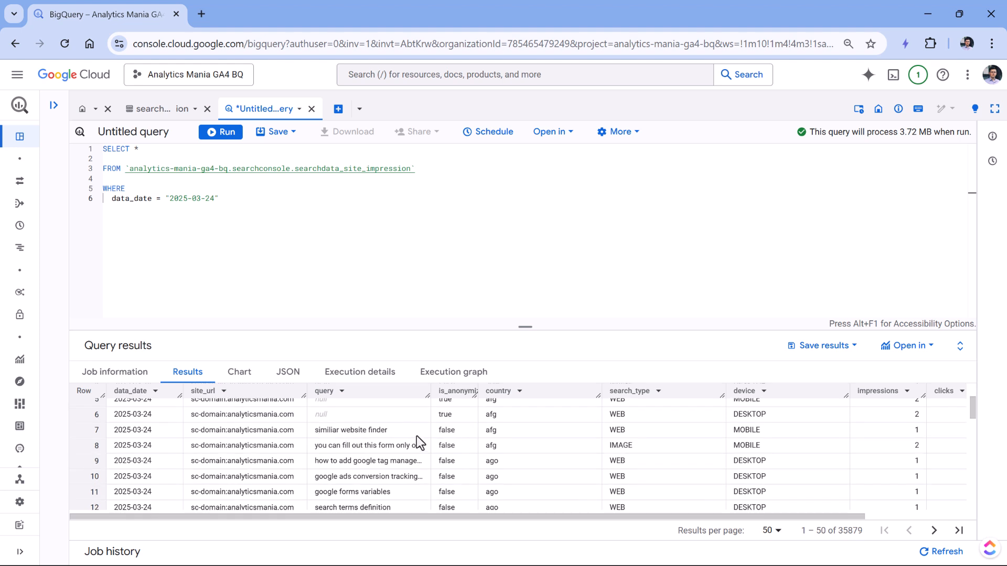
drag(313, 436, 402, 432)
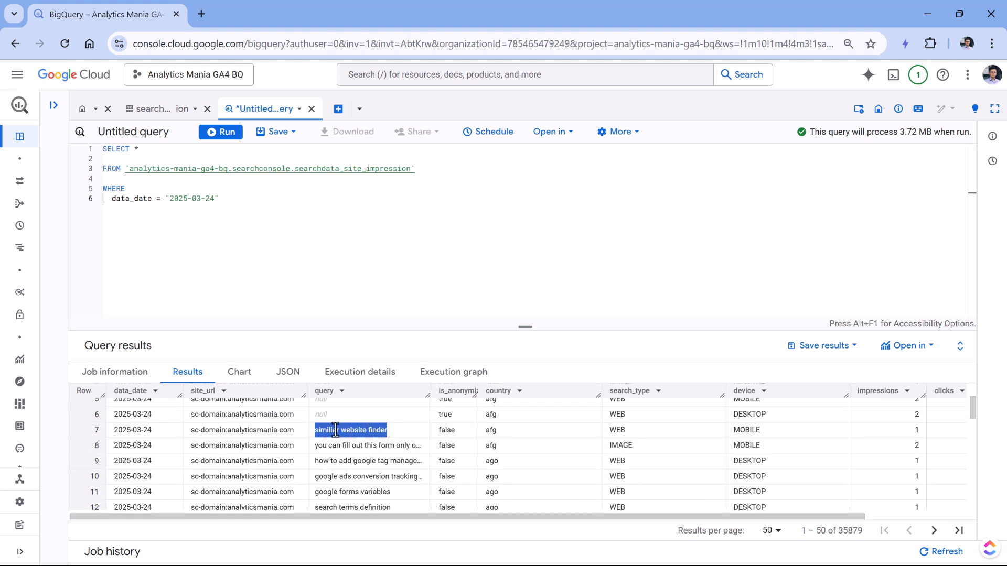
double_click(488, 431)
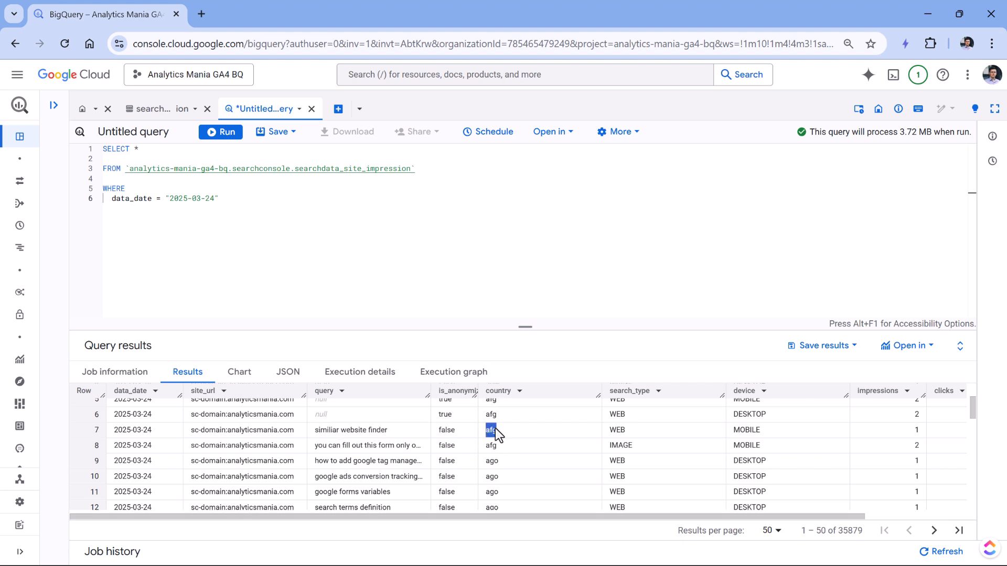
- Replace the asterisk in the SELECT clause with the query column on its own line, ending in a comma
click(255, 213)
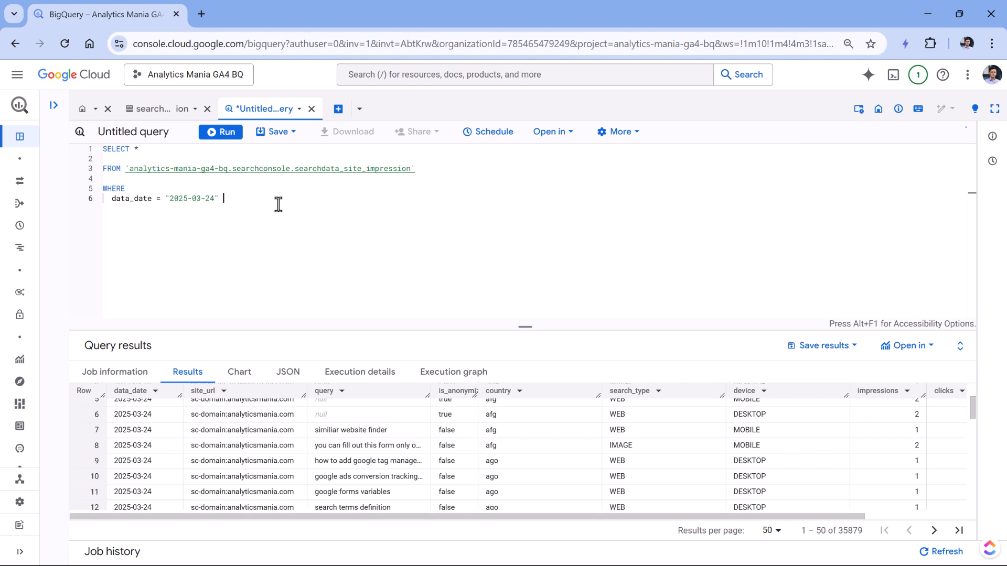
click(138, 150)
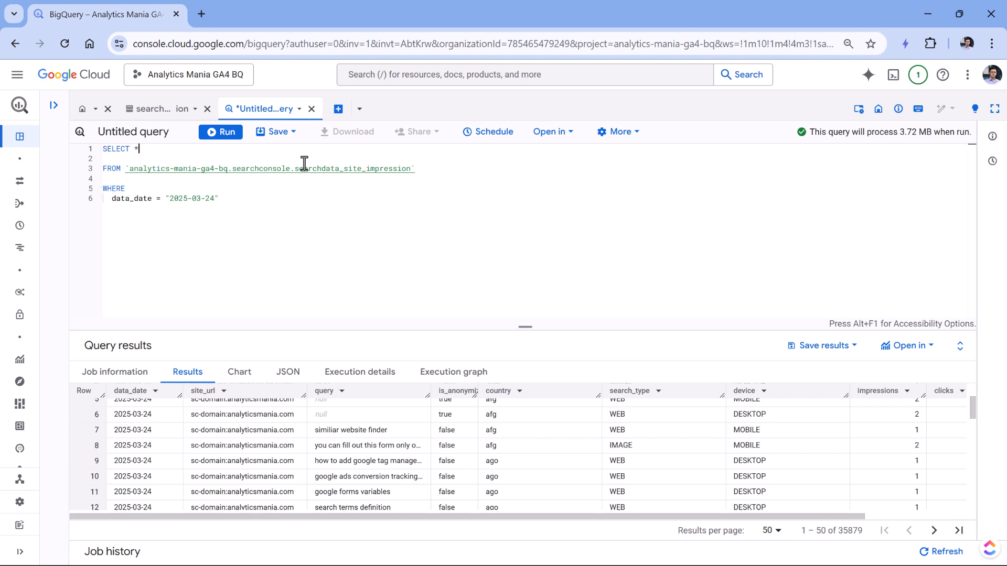
key(BackSpace)
key(Return)
key(Return)
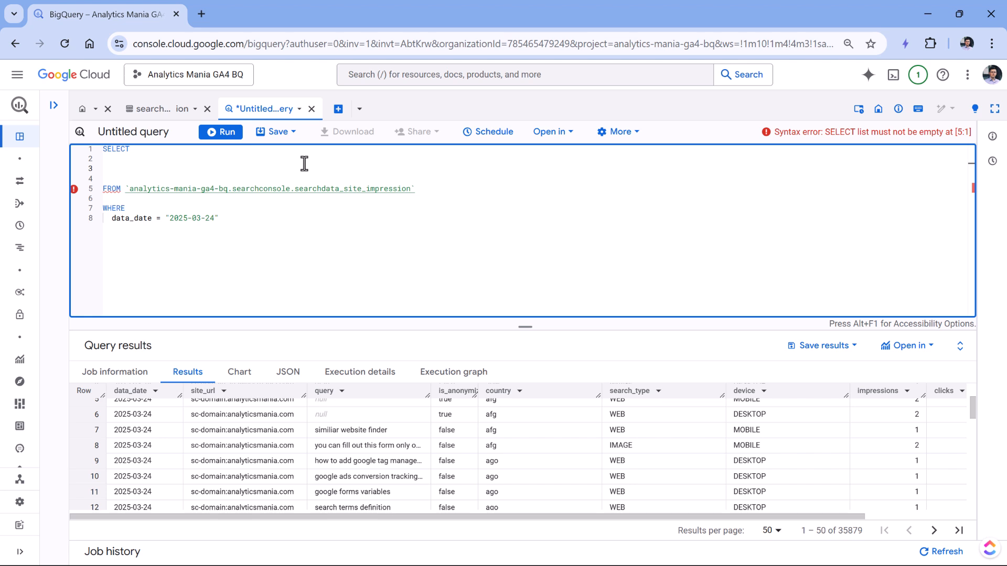
key(BackSpace)
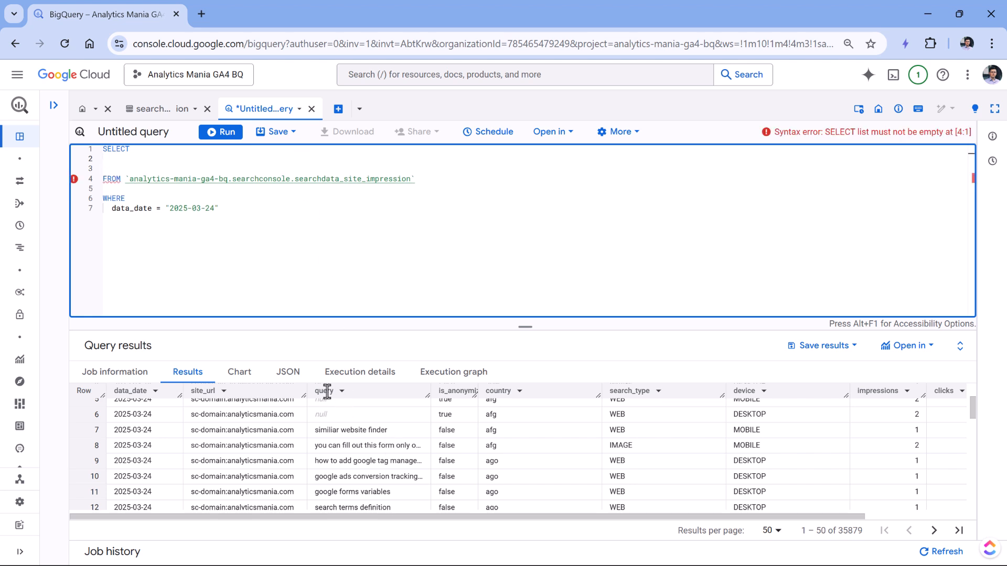
click(119, 161)
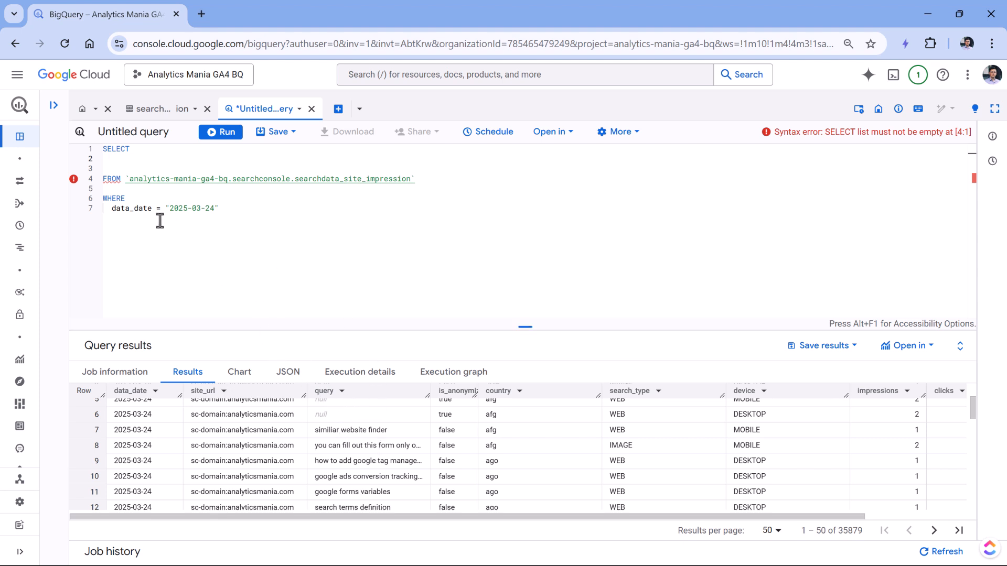
click(132, 162)
text(query,)
key(Return)
key(Return)
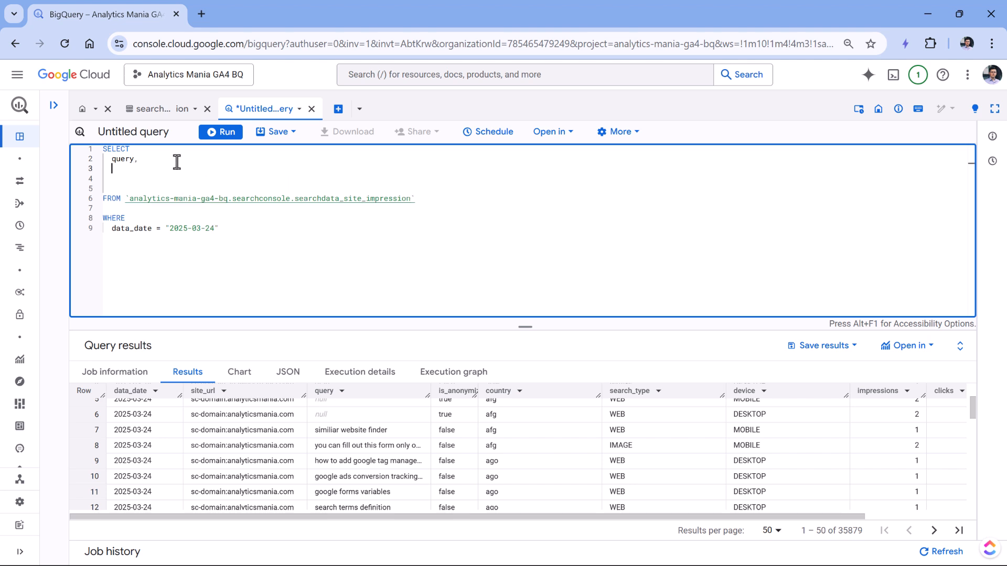
- Browse the result columns from query to clicks and examine the "search terms definition" query value
drag(308, 518, 409, 518)
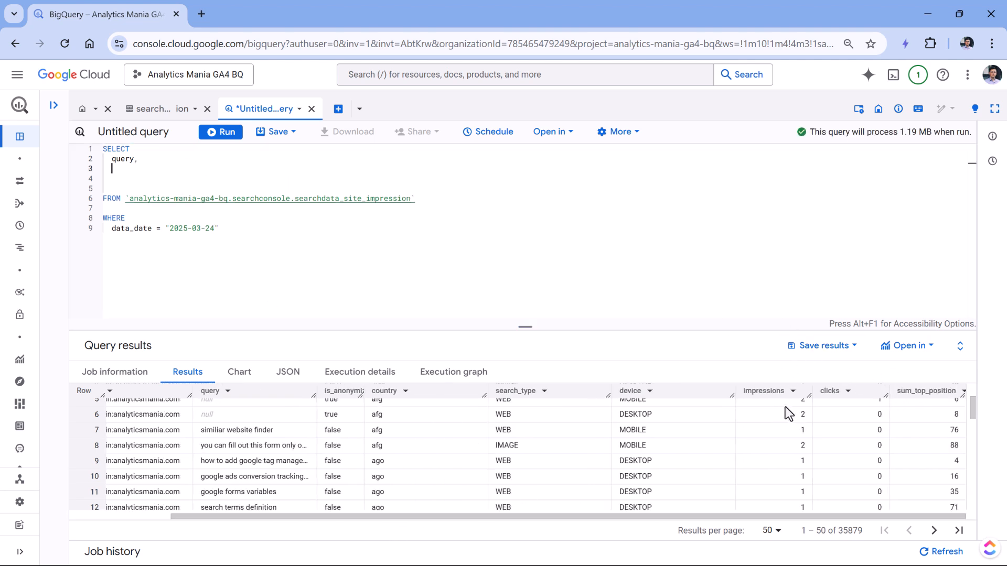
scroll(785, 408, up, 3)
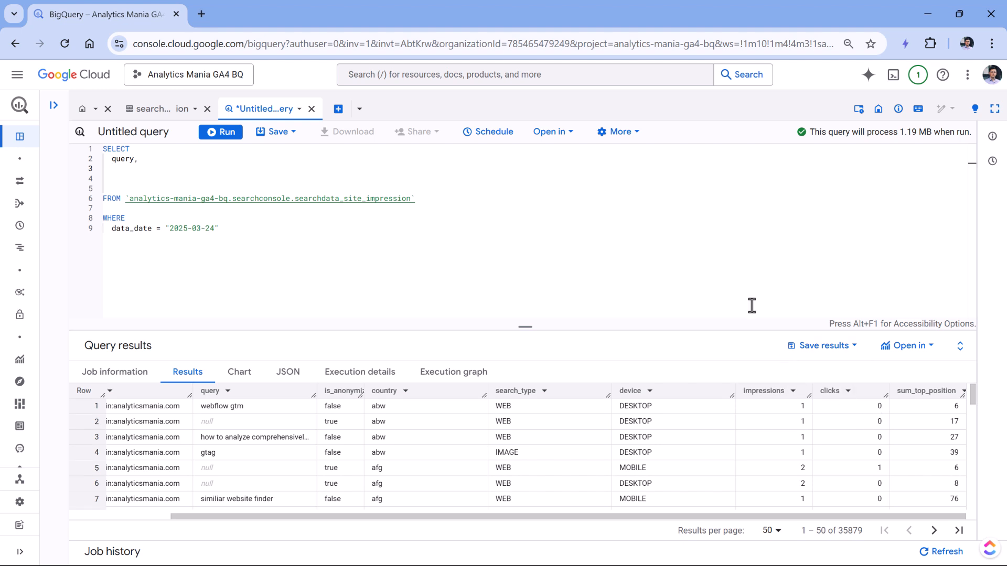
drag(291, 516, 209, 515)
scroll(345, 450, down, 3)
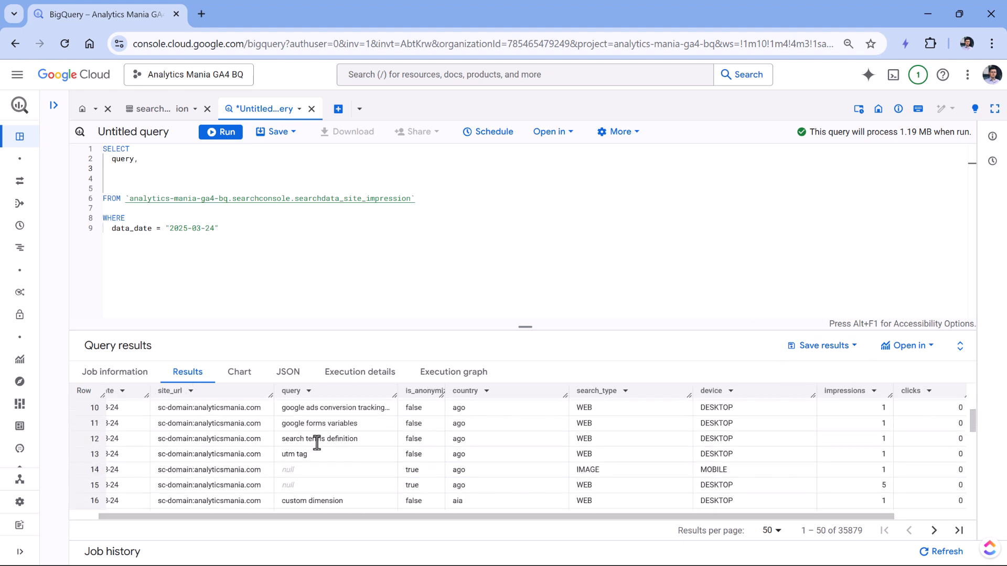
drag(282, 444, 372, 444)
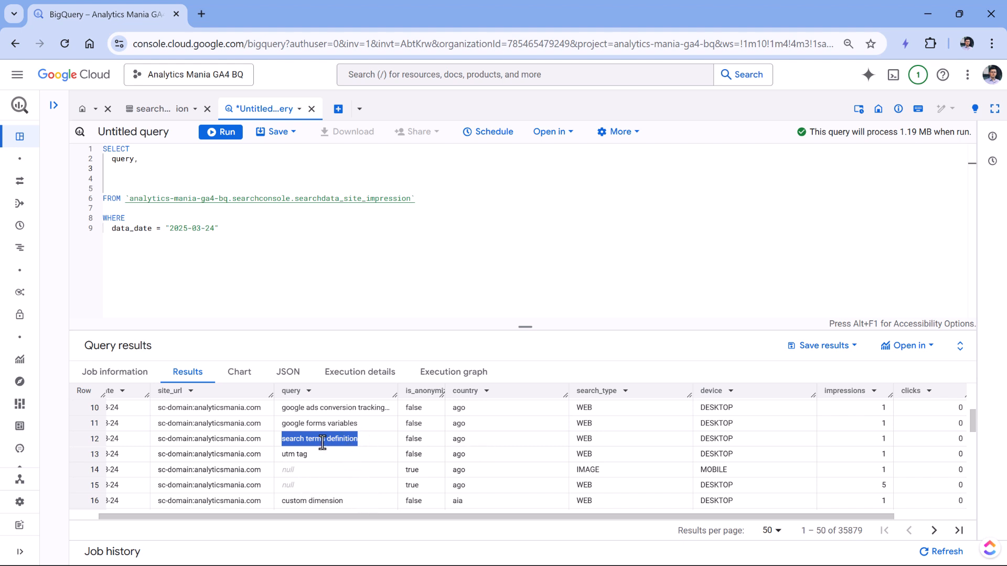
- Add SUM(clicks) to the SELECT list on the line below the query column
click(168, 166)
scroll(355, 435, up, 3)
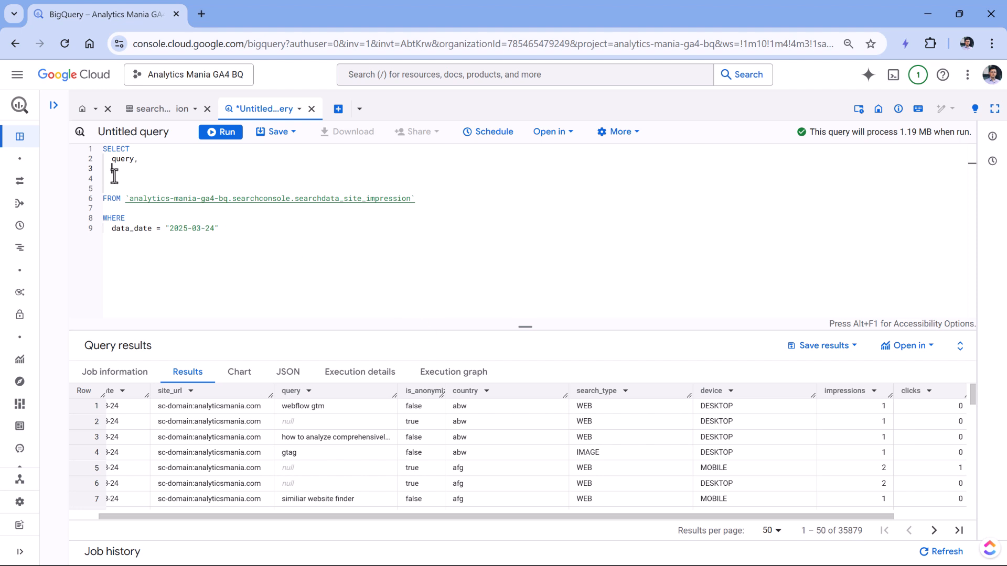
text(SU)
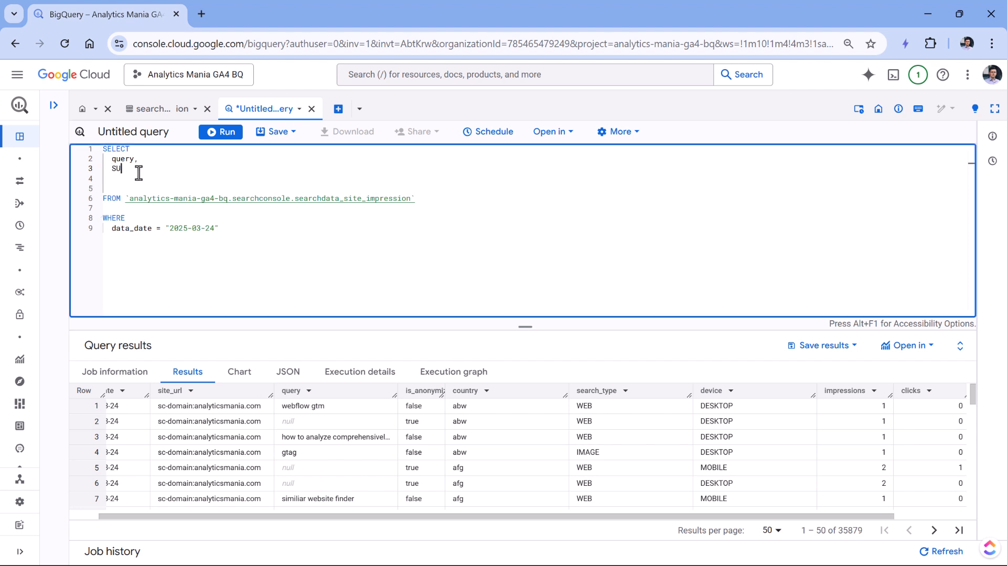
text(M(clicks)
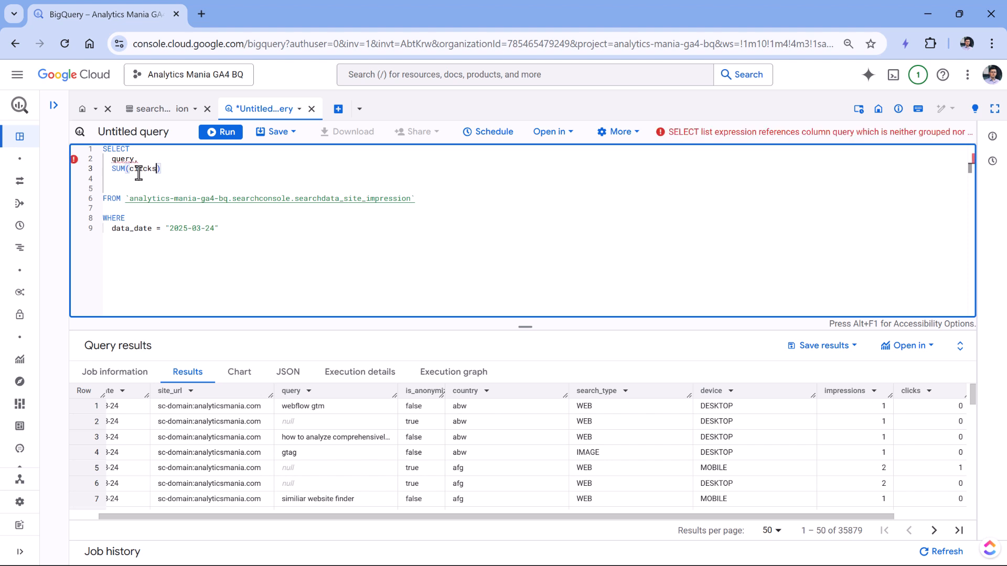
- Review the clicks column in the results, the SUM(clicks) expression and the validation error about the query column
drag(485, 516, 542, 511)
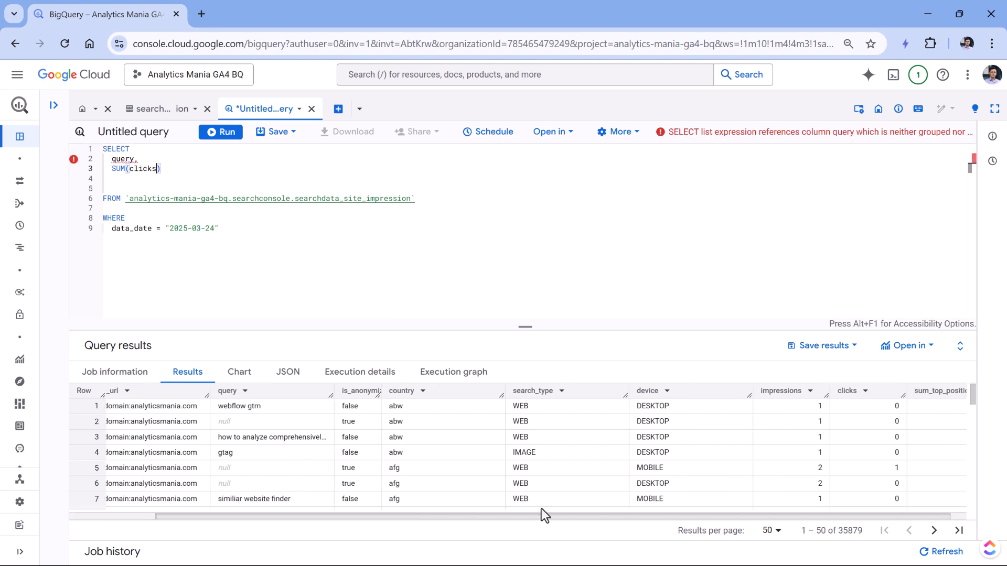
click(121, 167)
drag(111, 168, 172, 167)
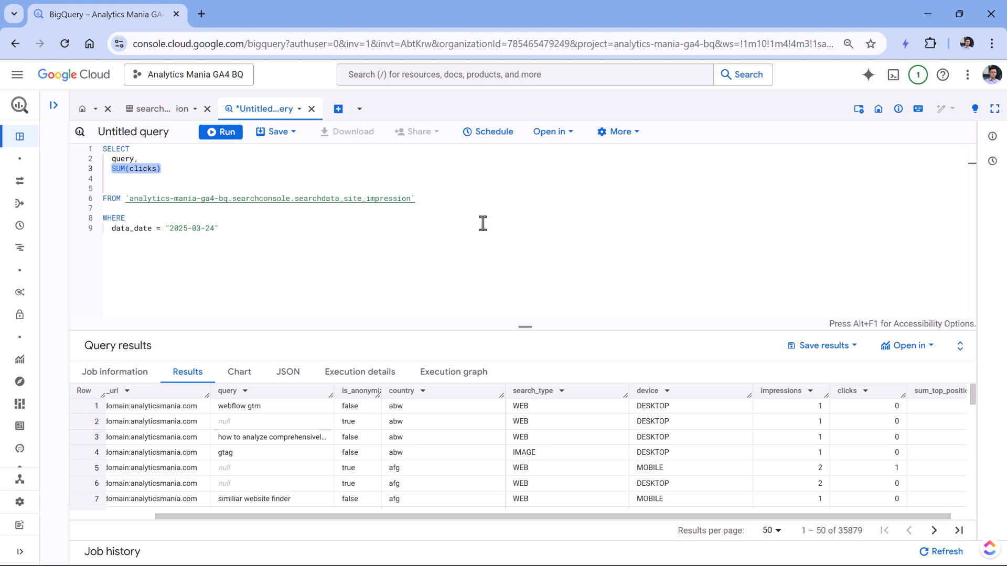
click(223, 181)
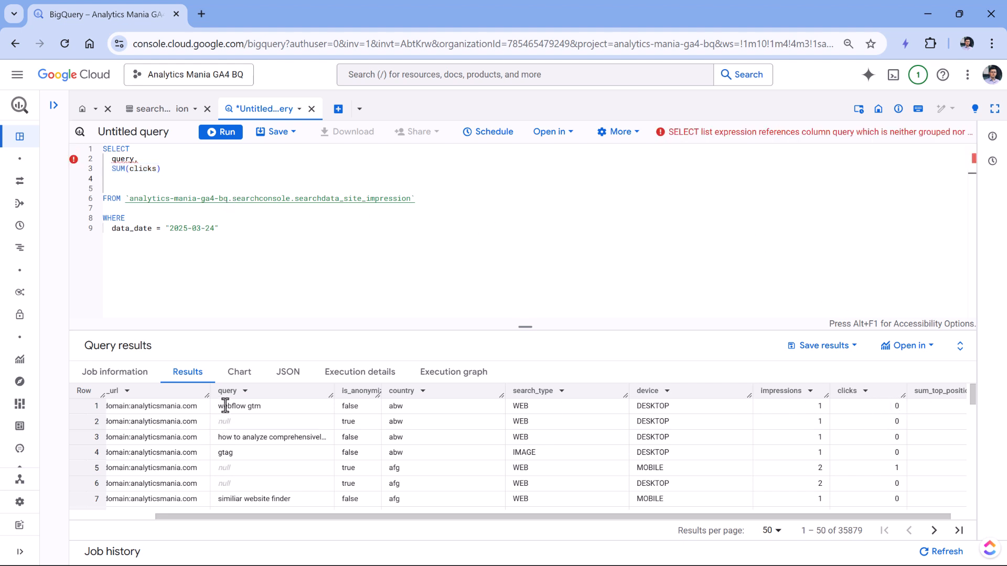
drag(673, 132, 880, 132)
click(887, 132)
drag(216, 515, 124, 515)
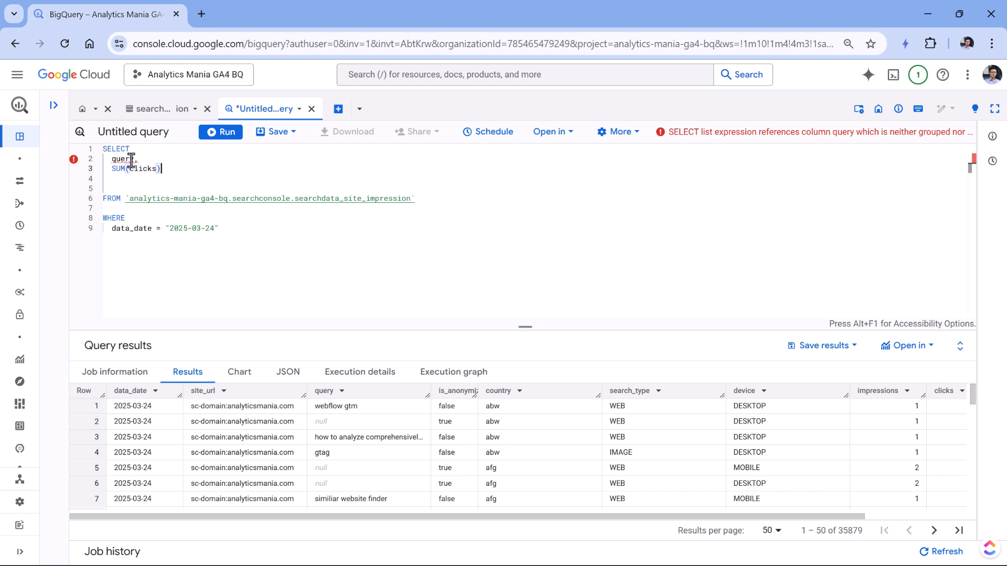
drag(137, 159, 120, 159)
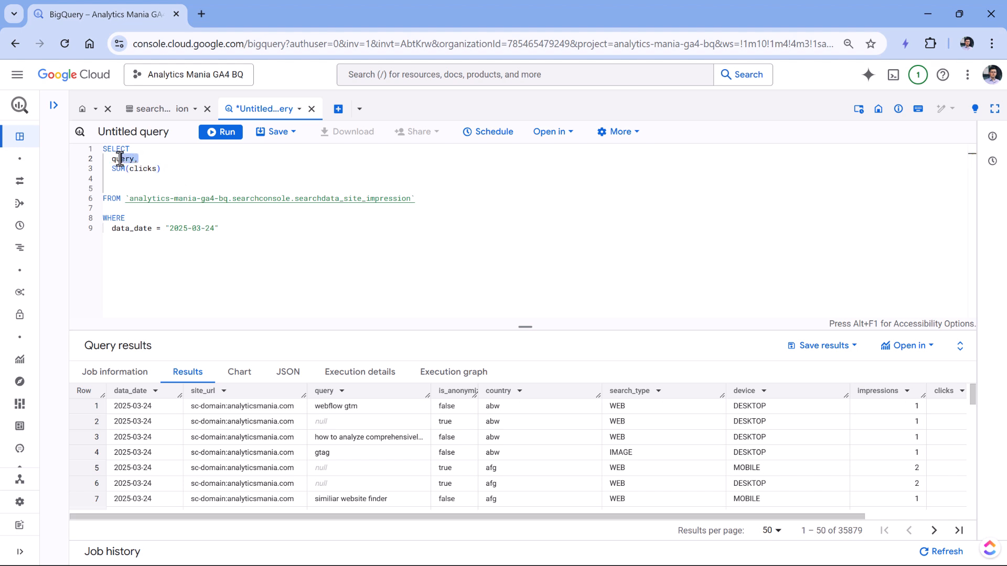
- Add a GROUP BY clause on query below the WHERE condition
click(178, 246)
key(Return)
key(Return)
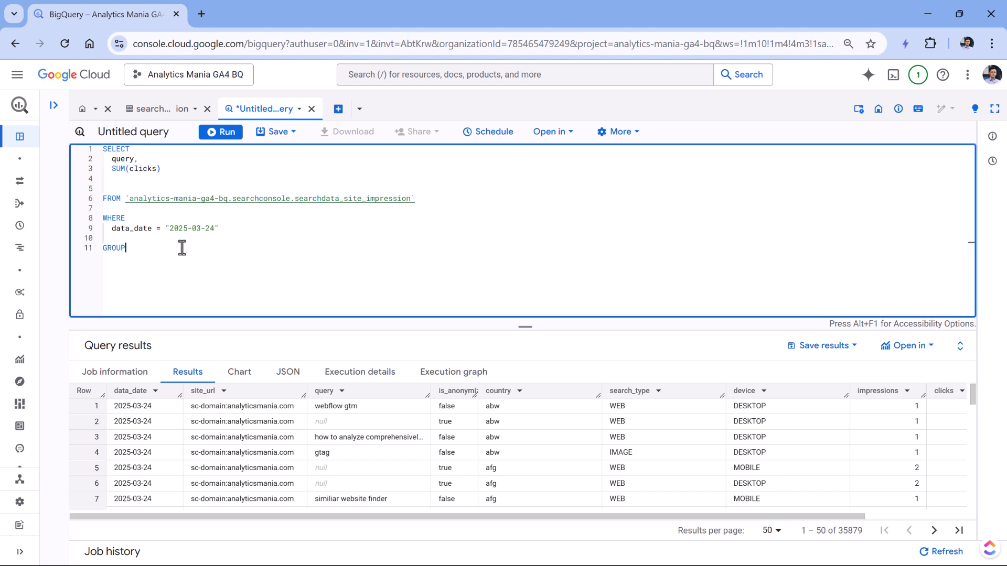
text(GROUP)
key(Return)
key(Return)
text(query)
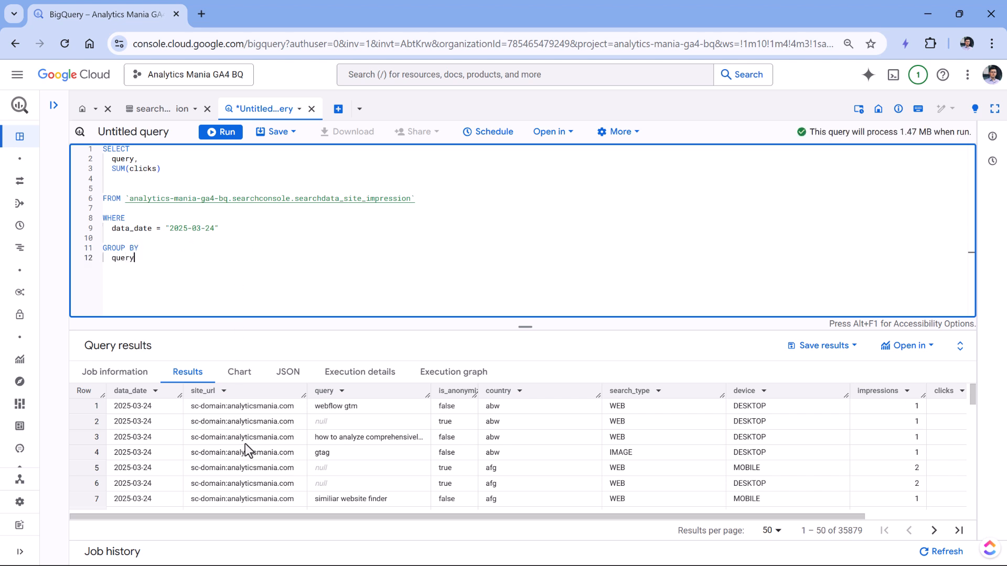
- Review the existing result rows and the SUM(clicks) expression, and run the grouped query
drag(133, 422, 806, 465)
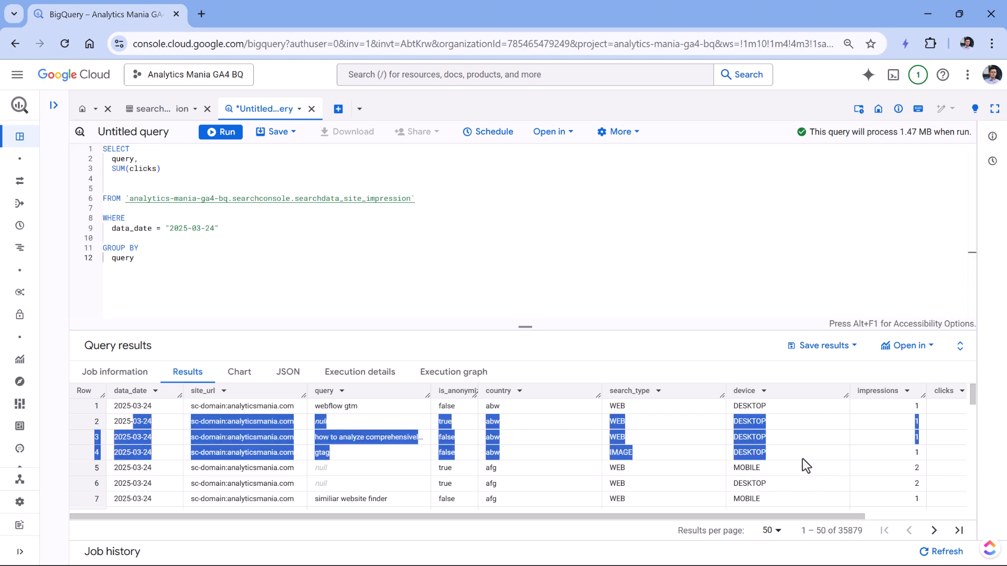
click(113, 169)
click(117, 180)
drag(111, 169, 162, 169)
click(161, 169)
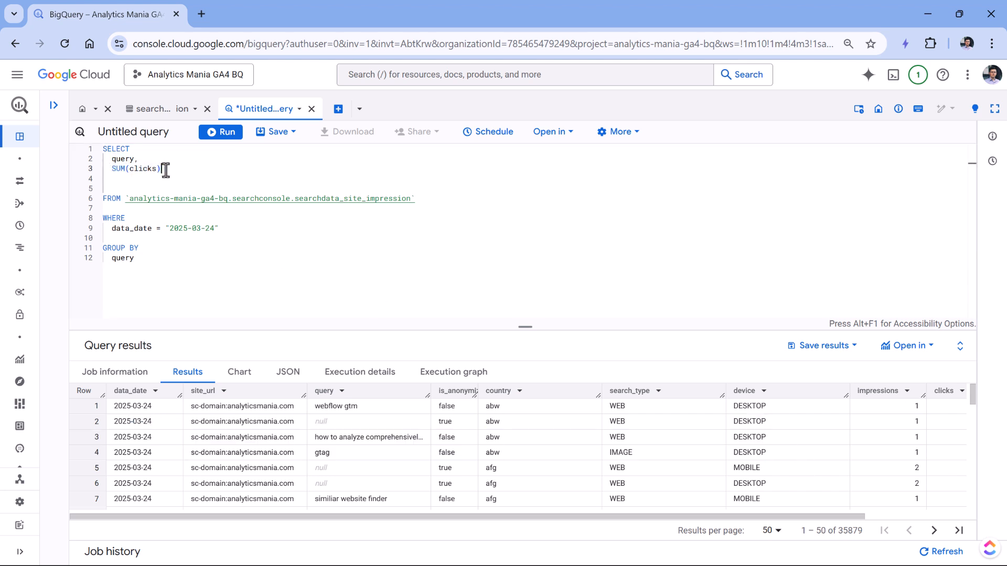
click(226, 137)
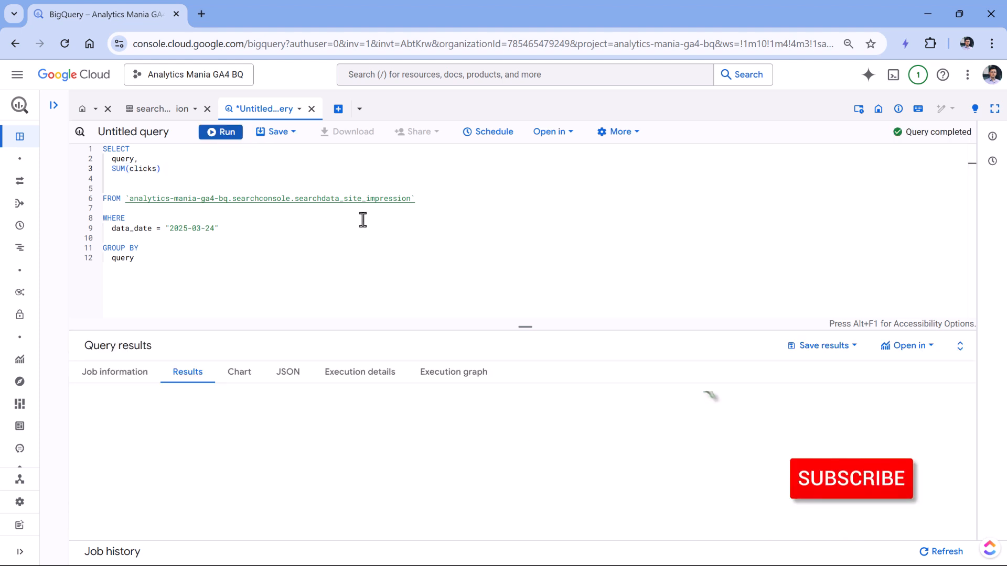
- Examine the "webflow gtm" row, the null query row's click total and the query rows below it in the grouped results
drag(113, 408, 168, 411)
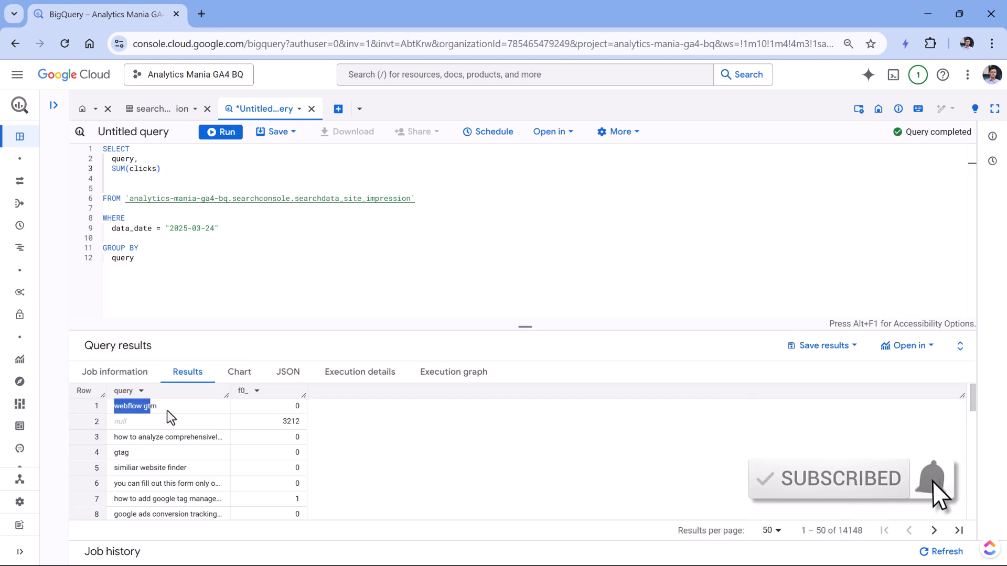
click(199, 413)
double_click(121, 422)
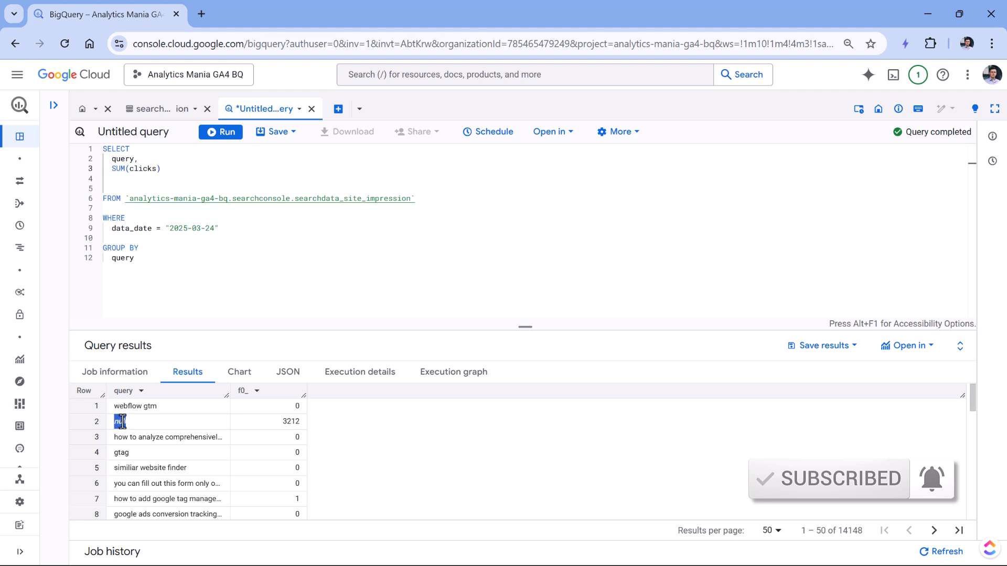
click(116, 422)
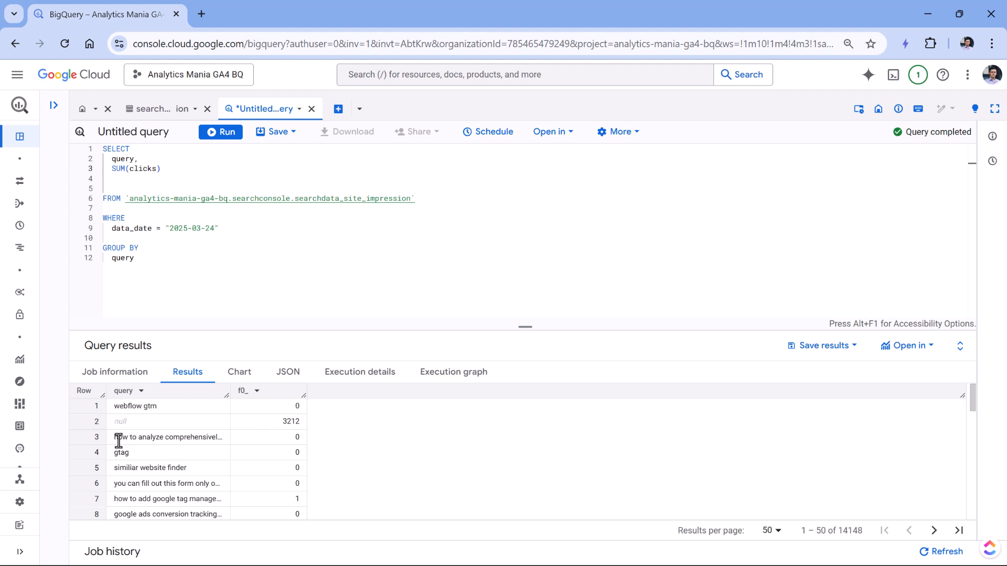
drag(118, 438, 184, 492)
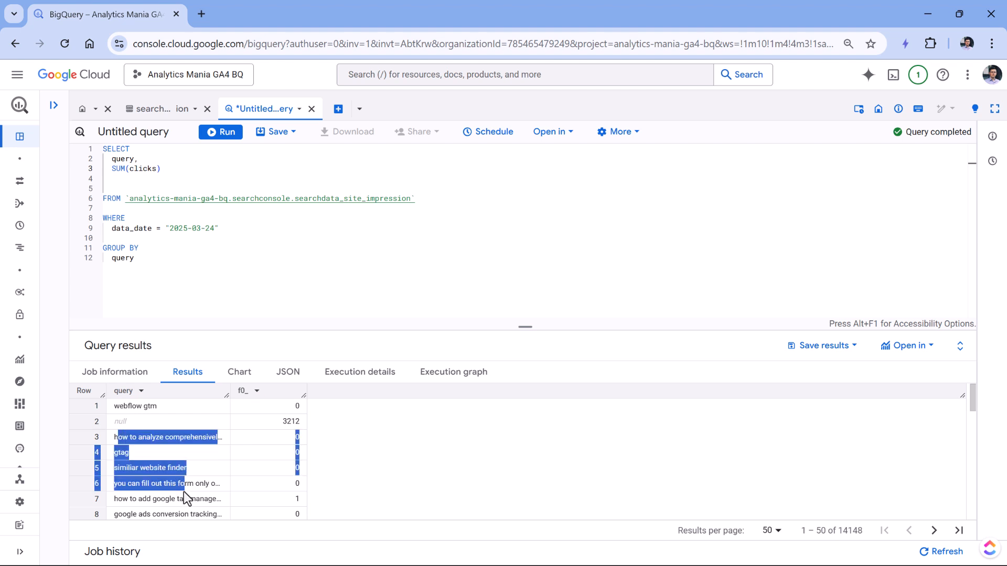
double_click(121, 427)
drag(115, 423, 301, 425)
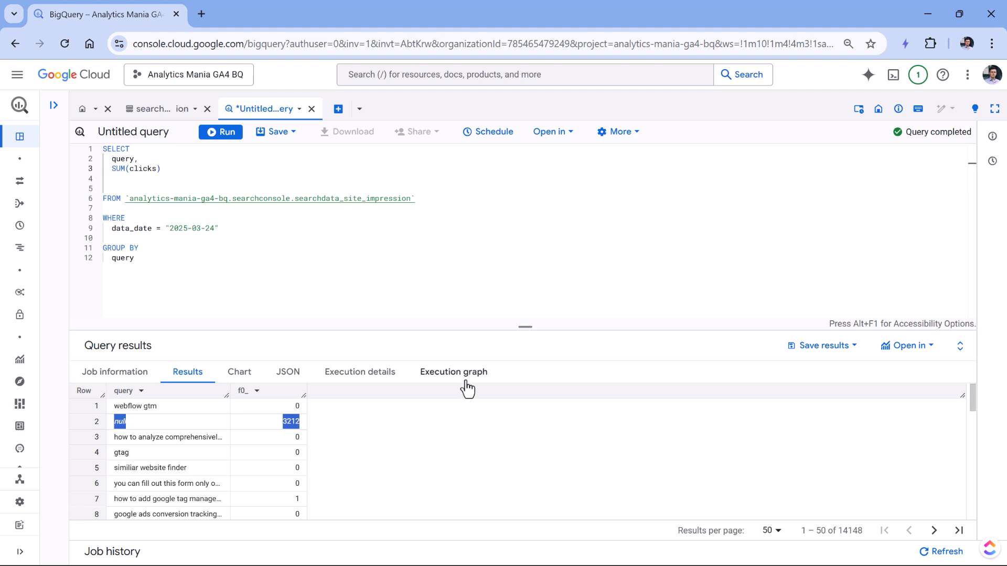
- Insert a new line below the data_date condition in the WHERE clause
click(175, 257)
click(246, 229)
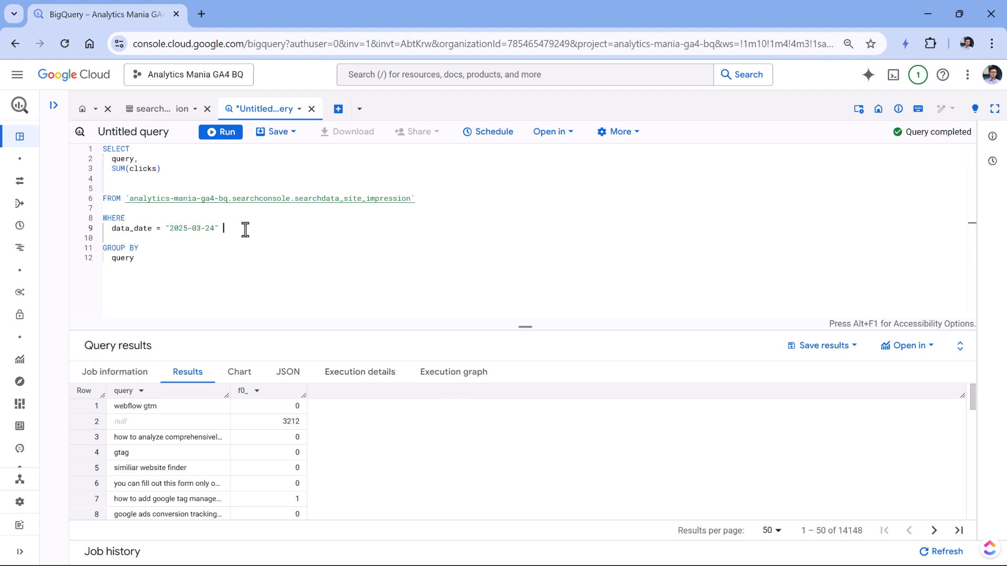
key(Return)
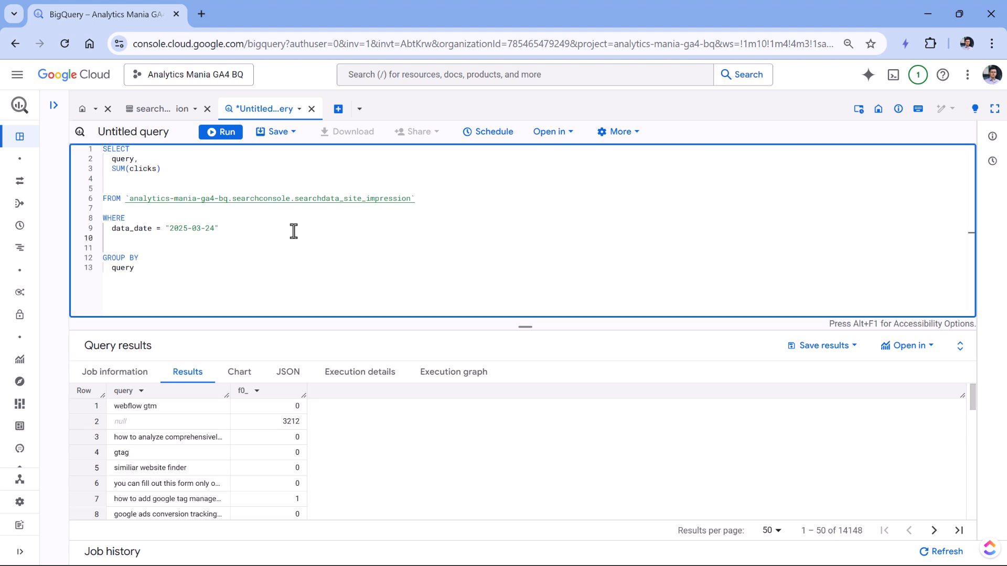
- Look up the is_anonymized_query column in the searchdata_site_impression table preview and return to the untitled query
click(163, 120)
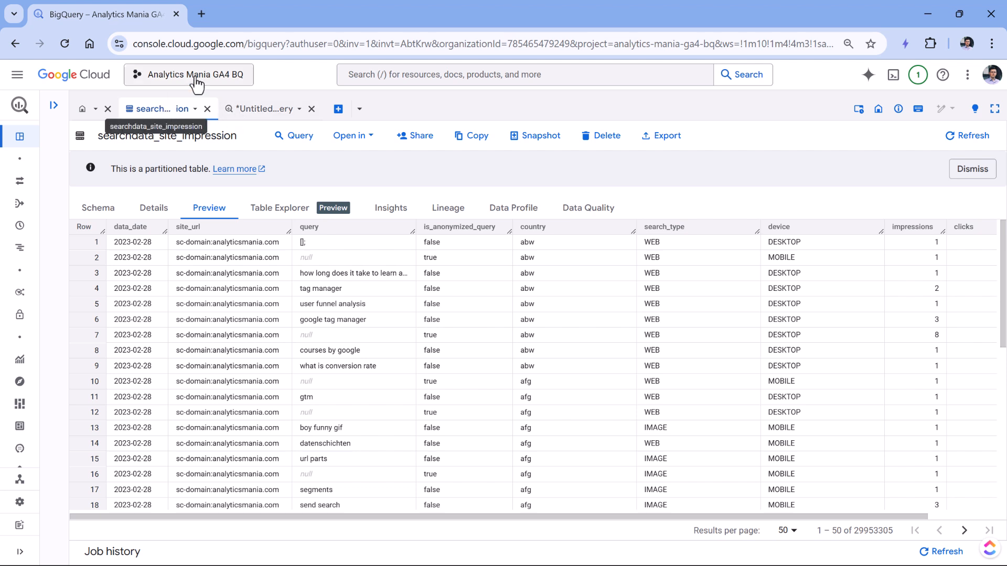
double_click(430, 229)
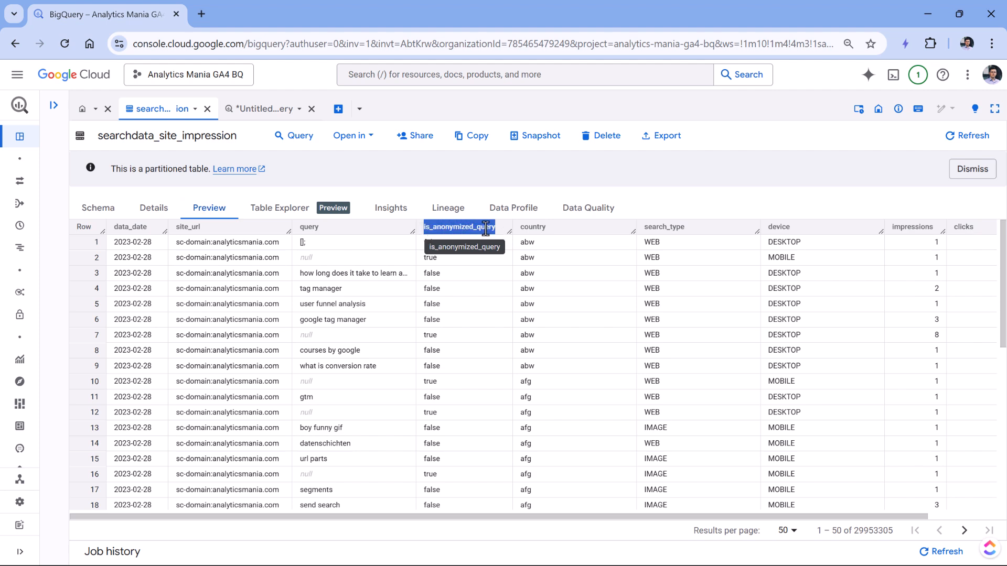
click(266, 109)
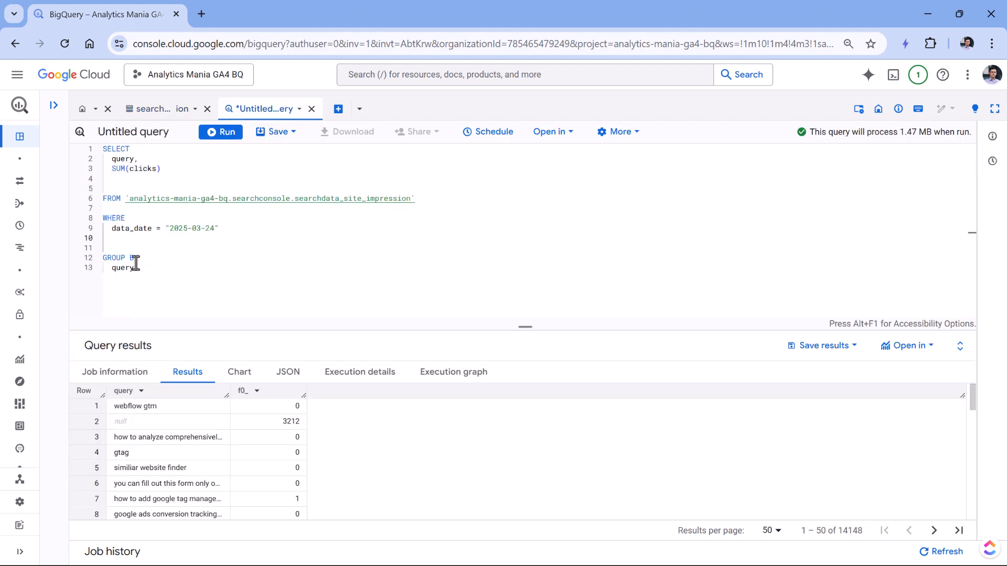
- Add the condition AND is_anonymized_query = false below the data_date condition in the WHERE clause
key(BackSpace)
drag(231, 228, 105, 229)
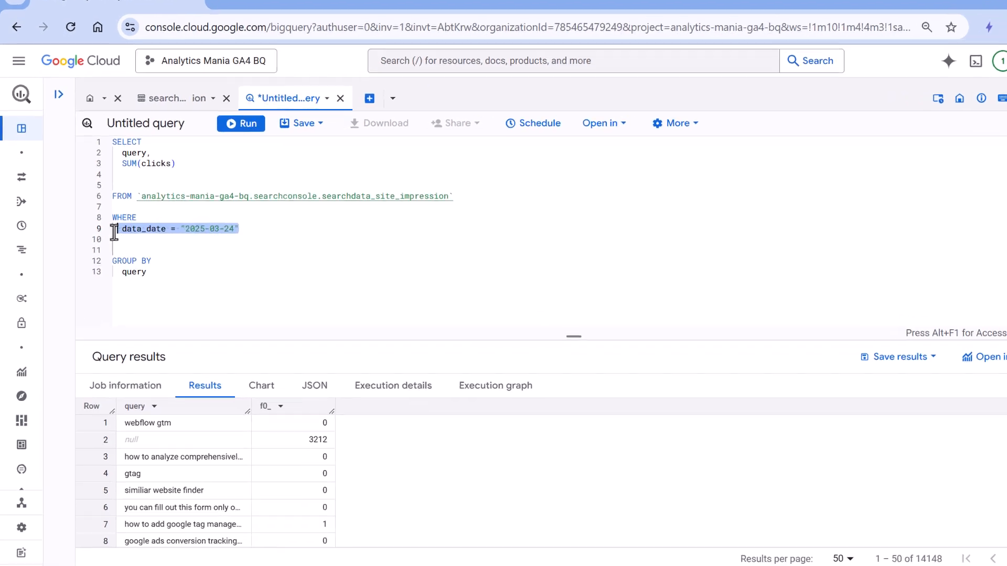
click(181, 242)
text(AND )
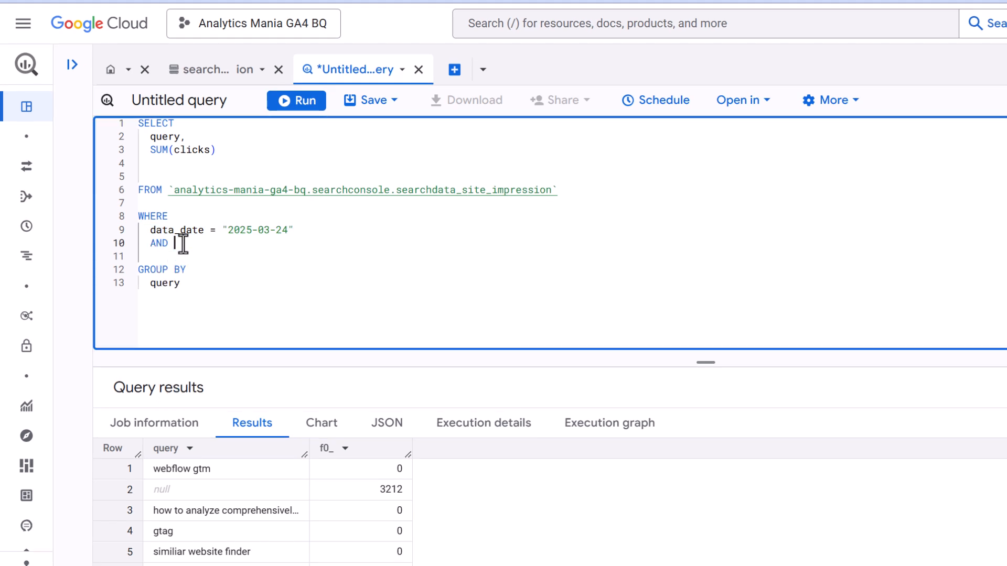
text(is_)
key(Return)
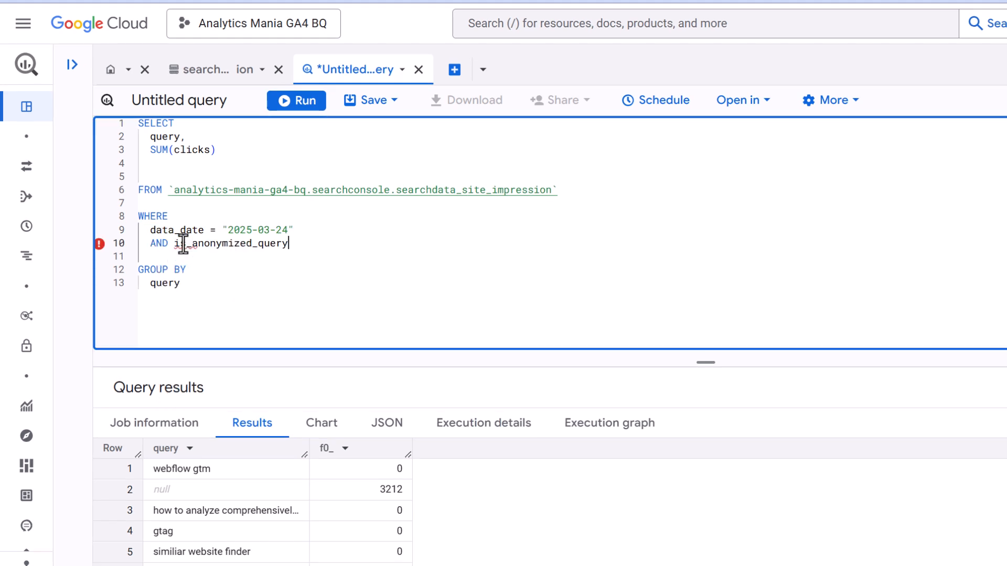
text(= false)
- Try comparing is_anonymized_query with the quoted string "false" in the WHERE clause
key(ctrl+shift+Left)
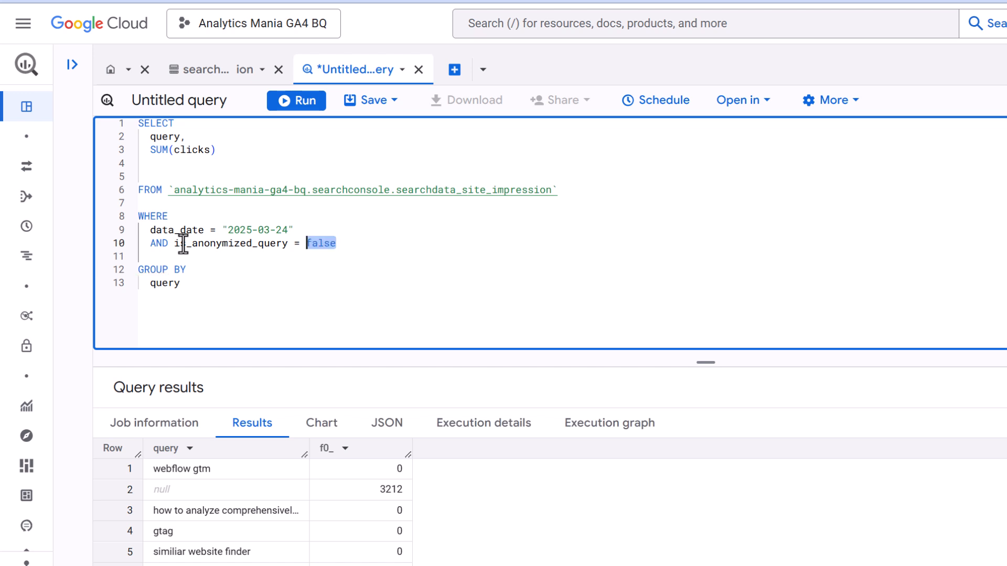
text("fa)
double_click(219, 244)
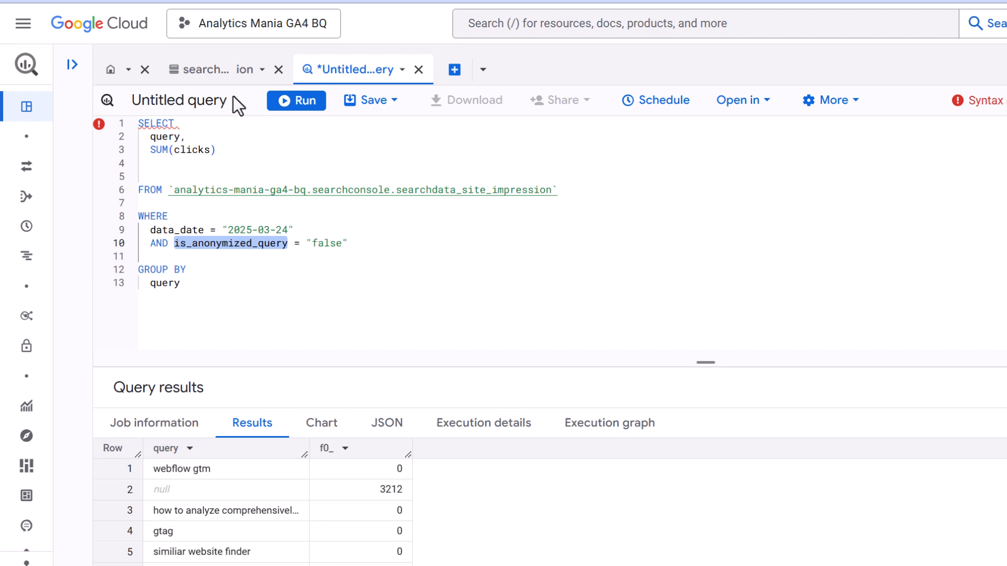
double_click(321, 243)
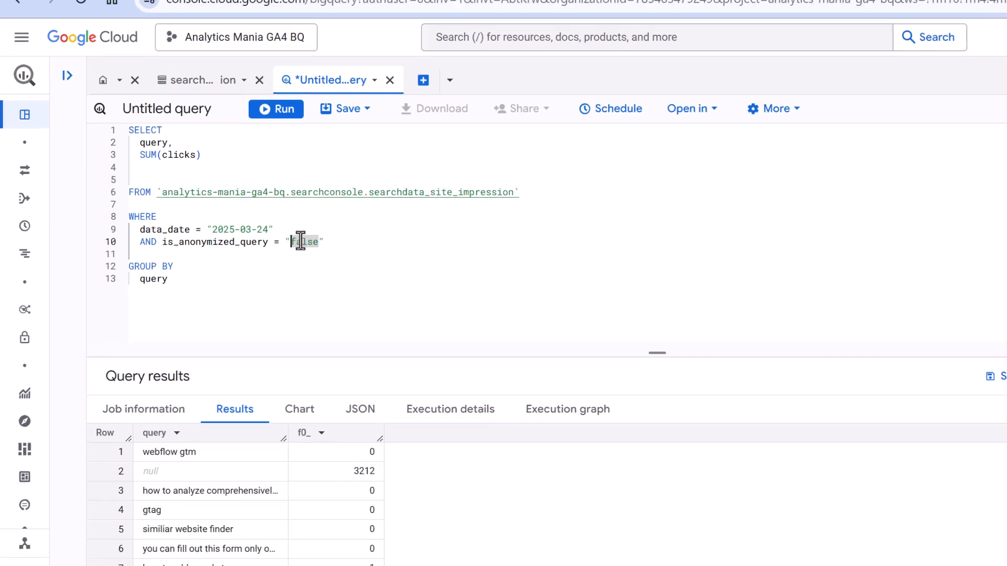
- Check the data type of the is_anonymized_query field in the searchdata_site_impression schema and return to the untitled query
click(205, 80)
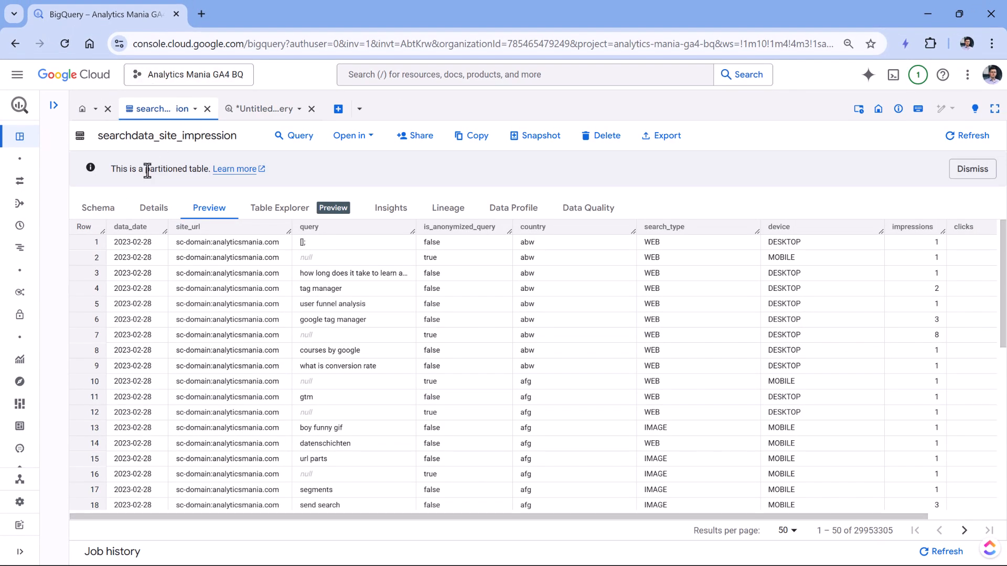
click(115, 208)
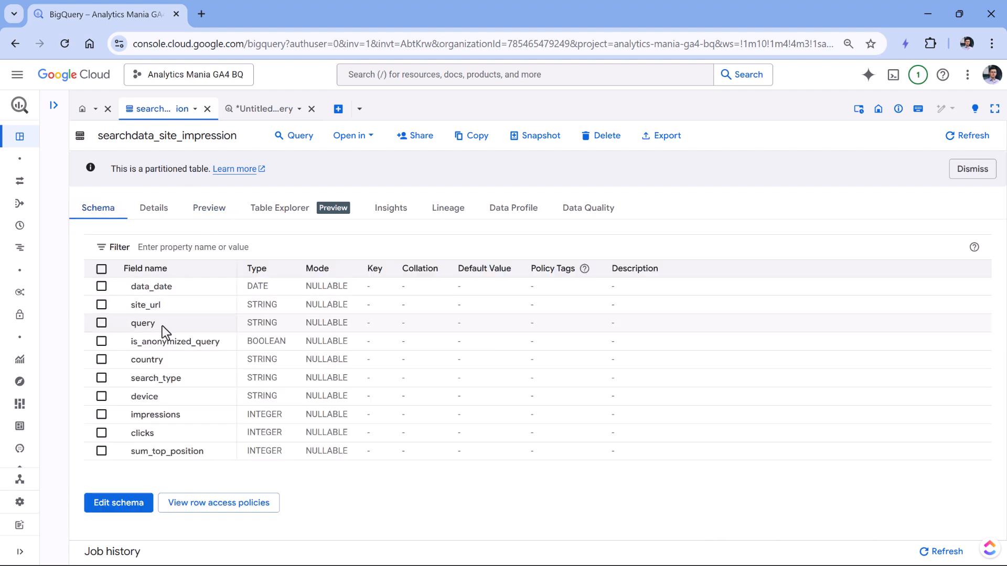
click(271, 343)
click(265, 109)
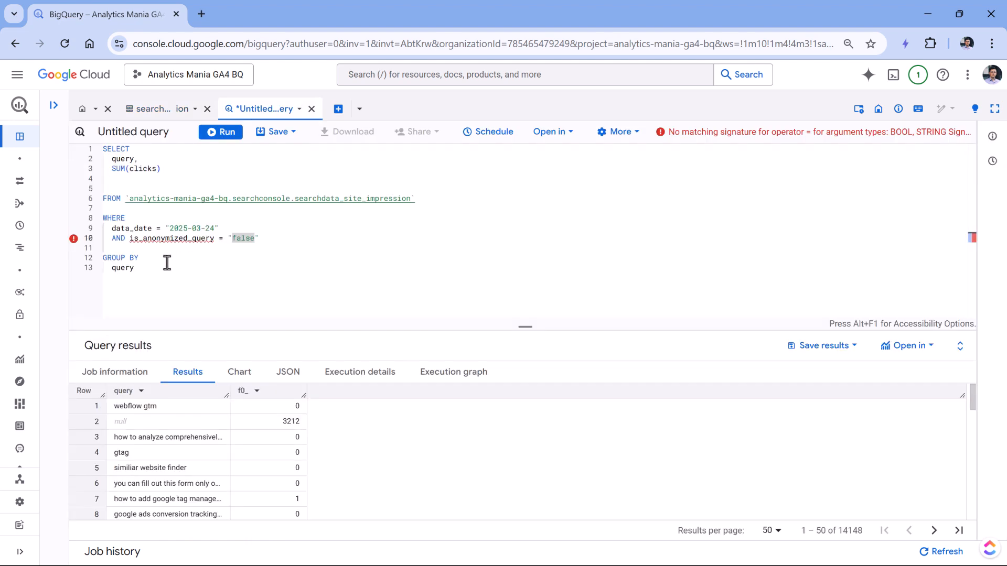
- Replace the quoted value in the is_anonymized_query condition with unquoted false and compare the condition with the null result row
drag(259, 238, 224, 239)
text(false)
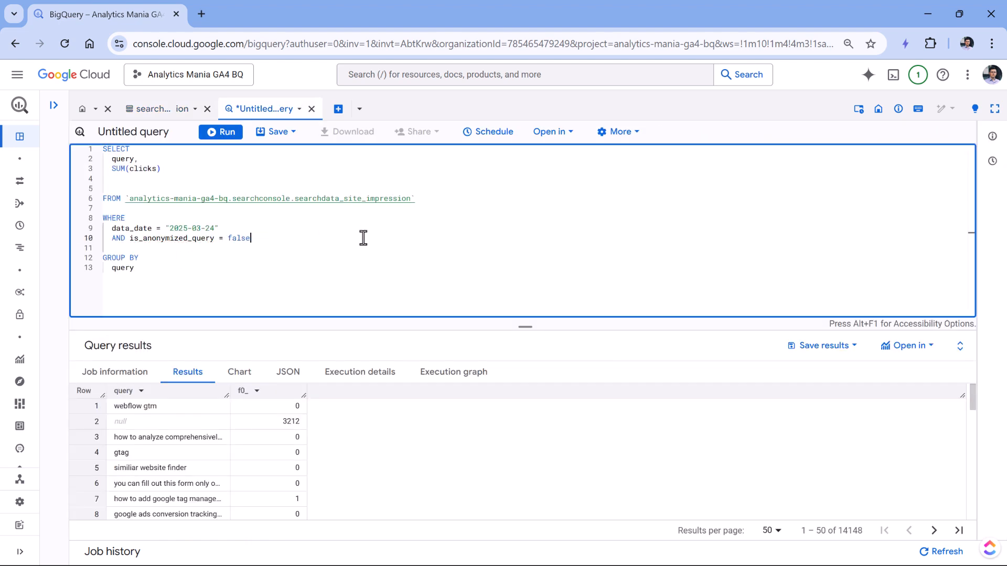
drag(257, 238, 103, 239)
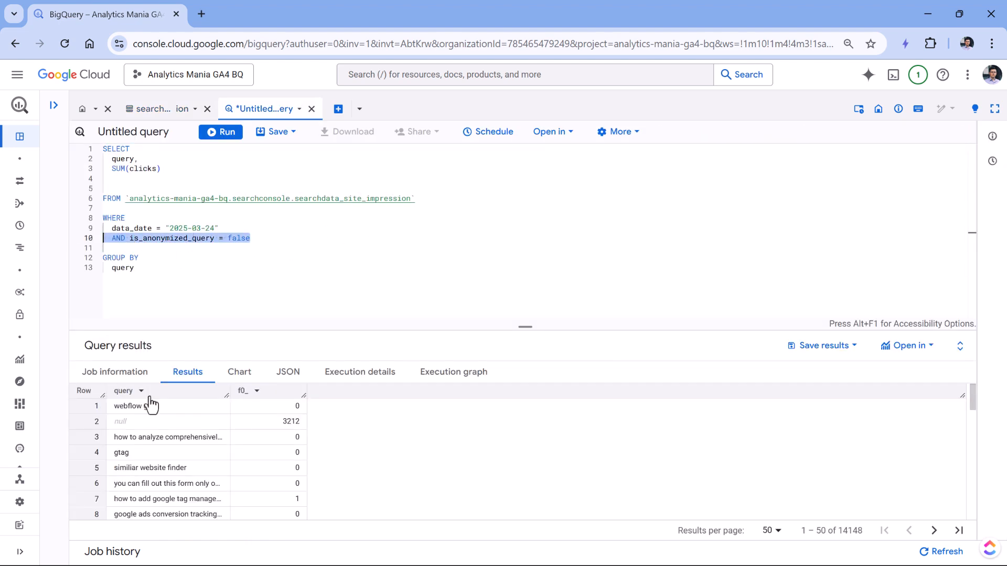
drag(119, 427, 306, 423)
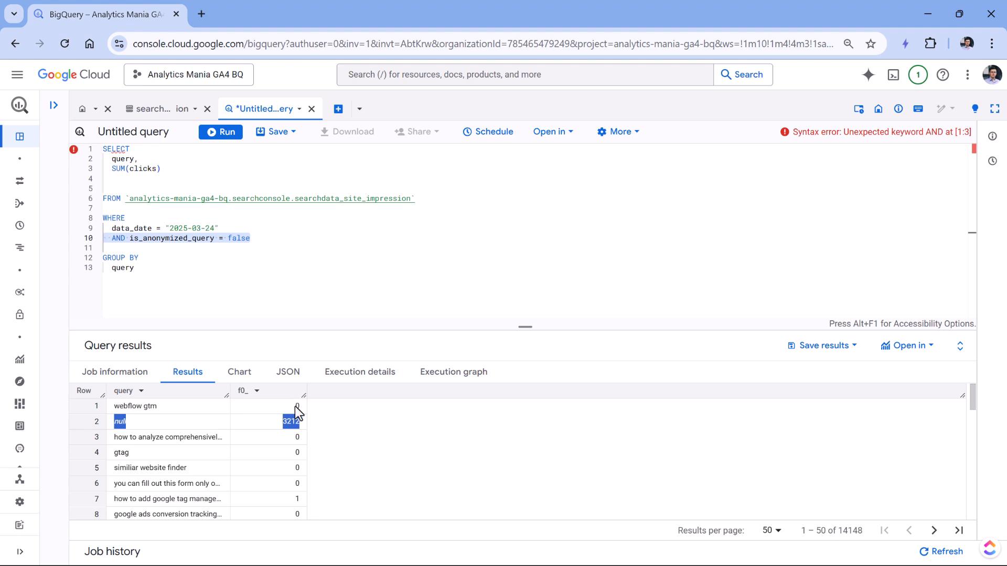
- Tidy the blank line above GROUP BY and add an ORDER BY clicks clause at the end of the query
click(166, 246)
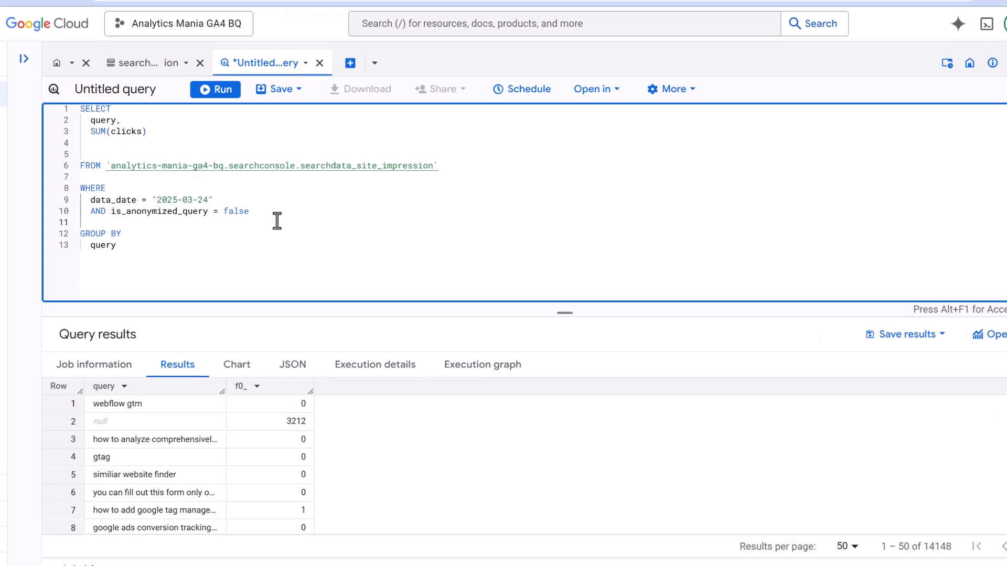
key(BackSpace)
key(BackSpace)
key(Return)
click(225, 270)
key(Return)
key(Return)
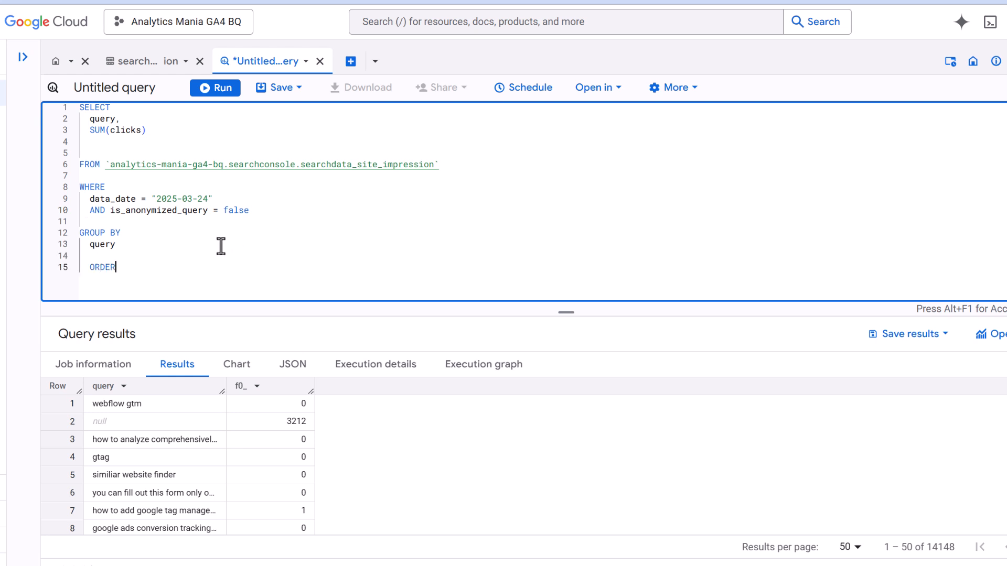
text(ORDER)
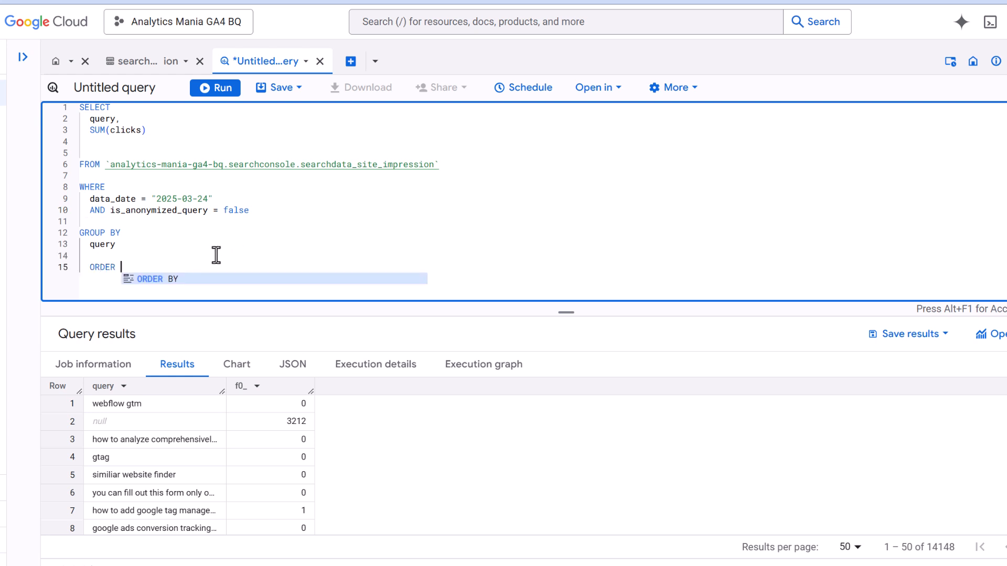
key(Return)
key(Return)
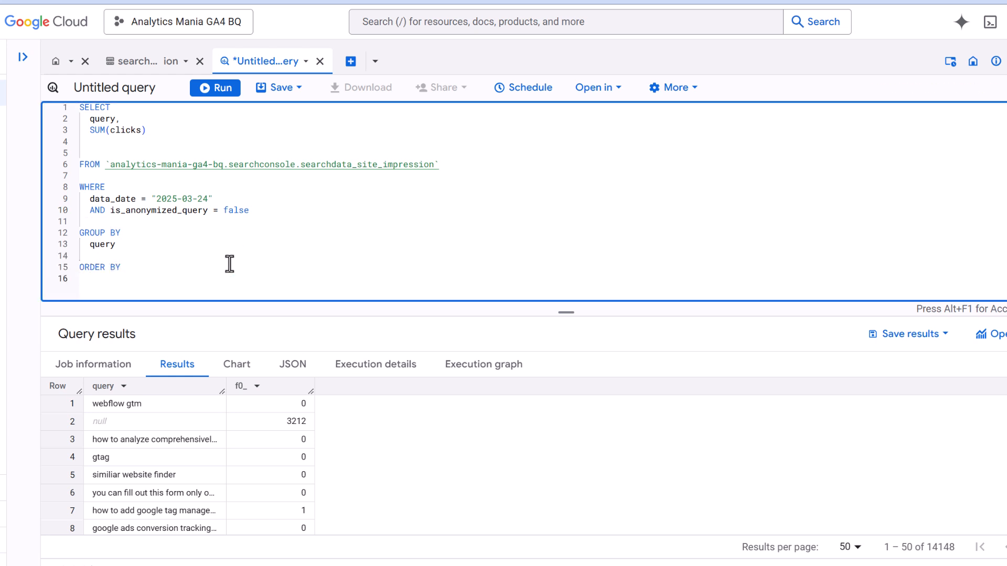
text(clicks)
- Give the SUM(clicks) expression the alias clicks in the SELECT list
drag(236, 387, 242, 387)
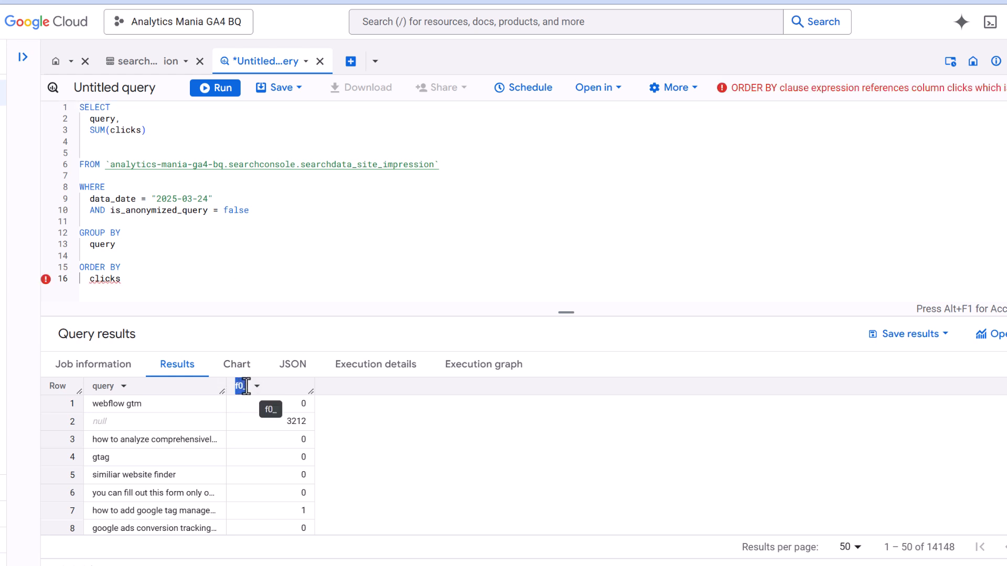
drag(87, 129, 148, 130)
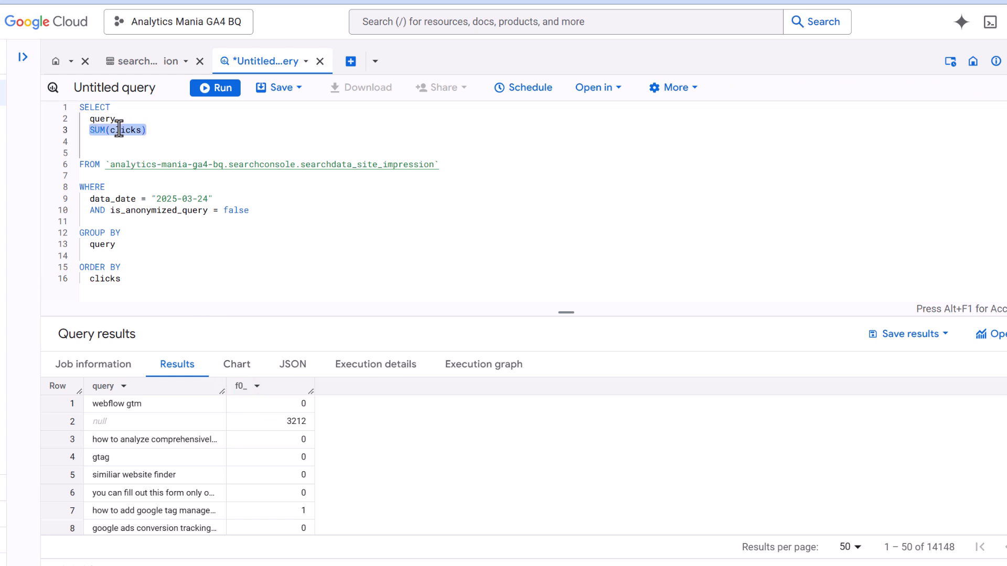
click(156, 130)
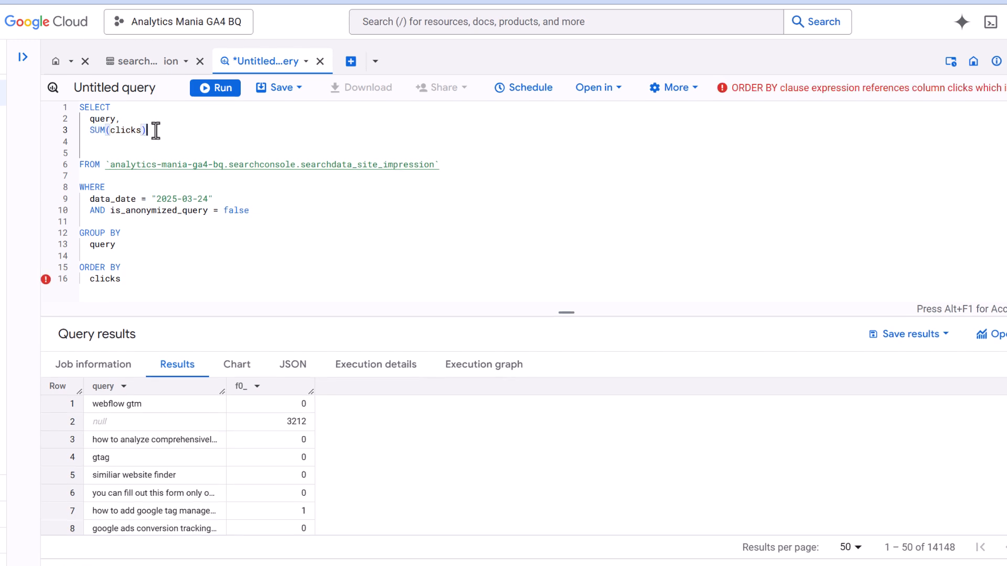
text(AS )
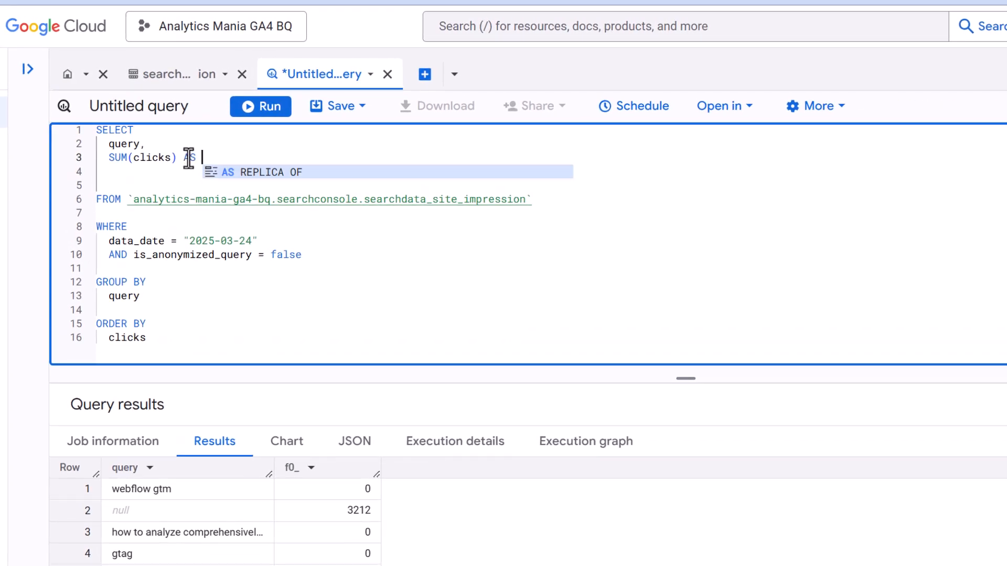
text(clicks)
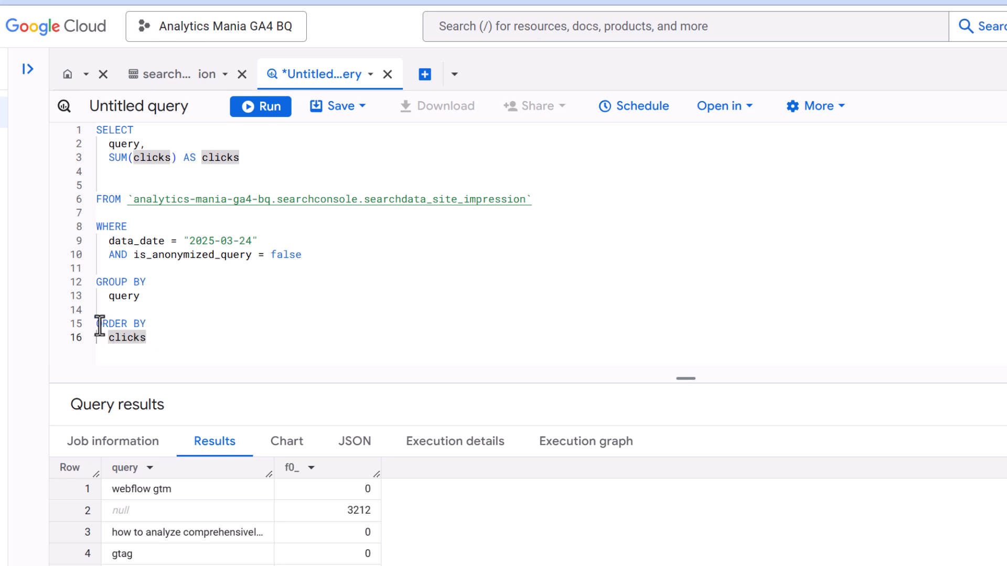
- Make the ORDER BY clicks clause descending with DESC, and run the query to inspect the top rows
click(188, 341)
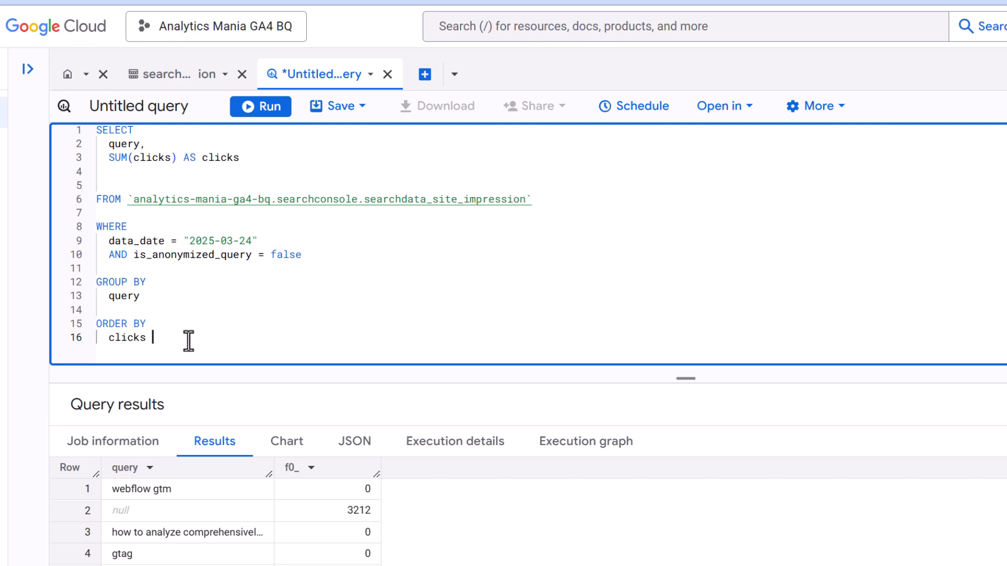
text(DESC)
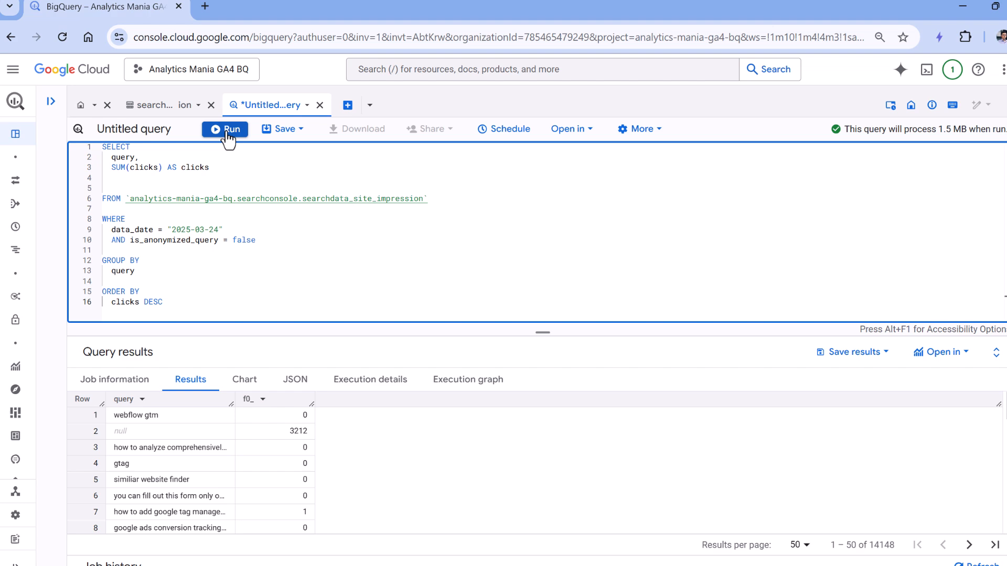
click(227, 130)
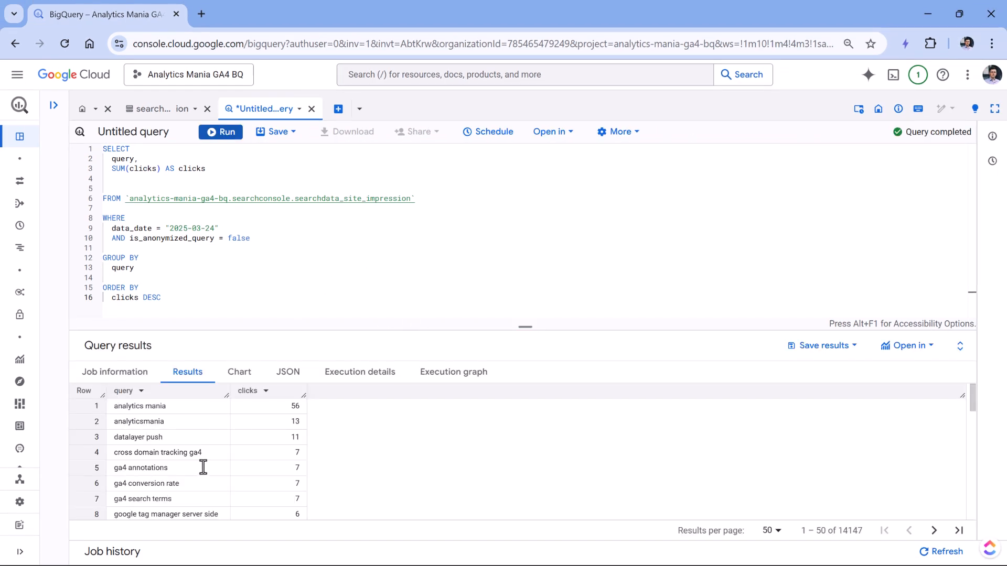
drag(153, 411, 294, 450)
click(294, 450)
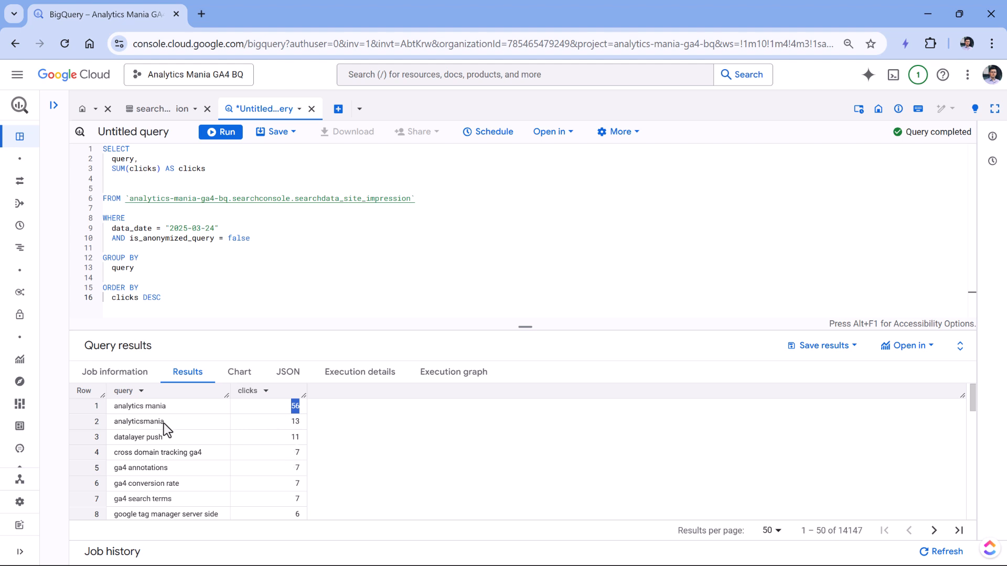
- Append a comma after the clicks alias and look up the impressions column in the searchdata_site_impression table preview
click(222, 169)
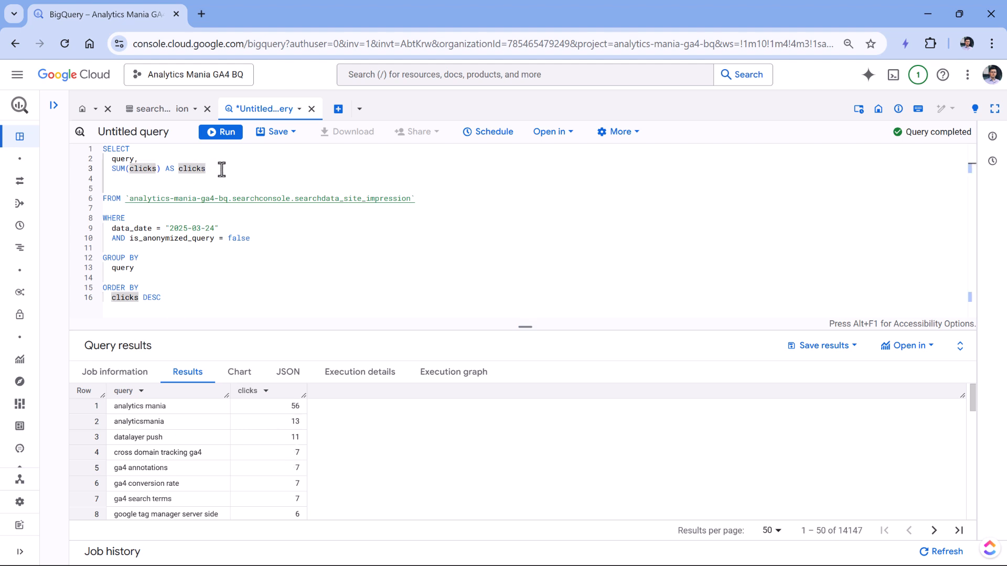
text(,)
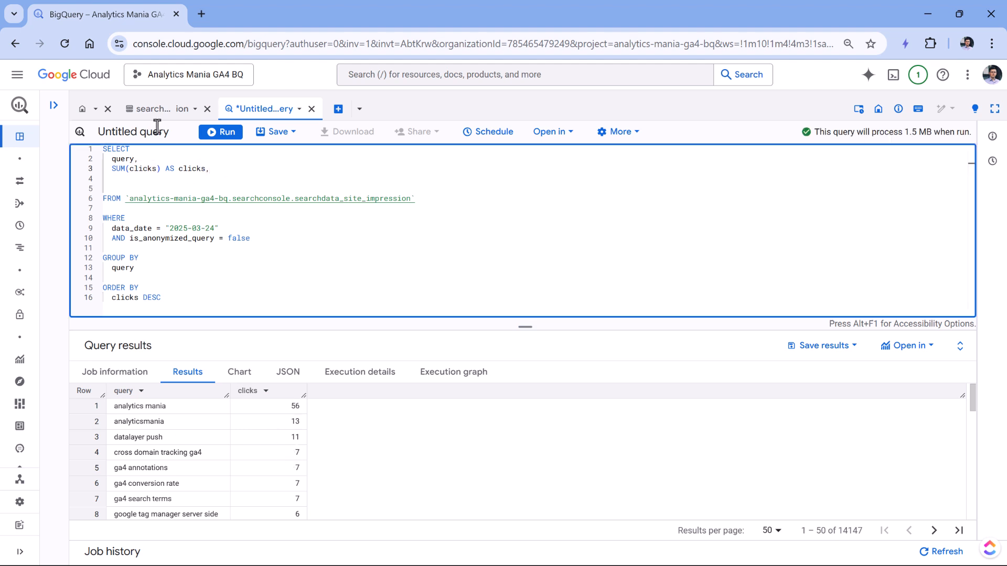
click(155, 109)
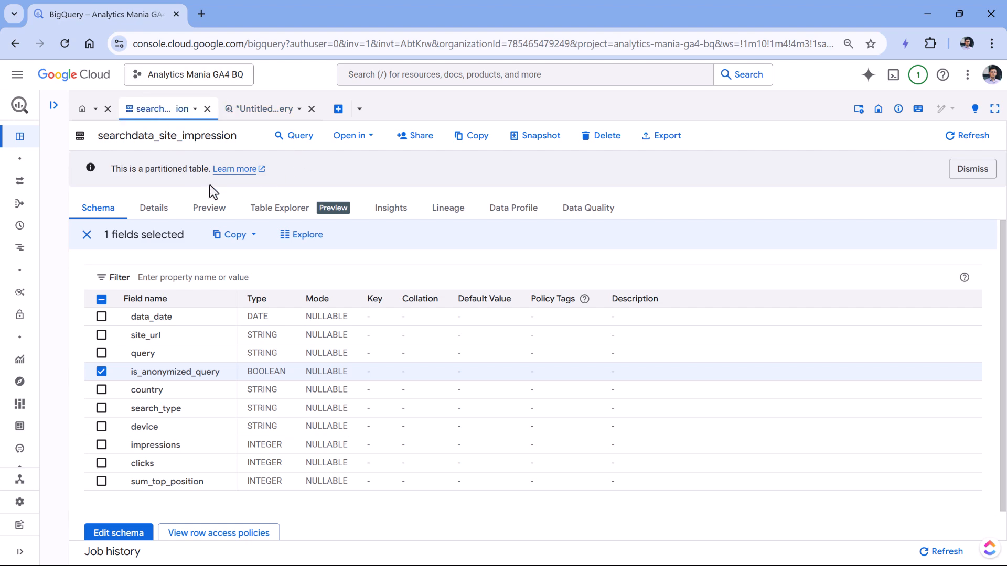
click(207, 208)
scroll(585, 508, right, 1)
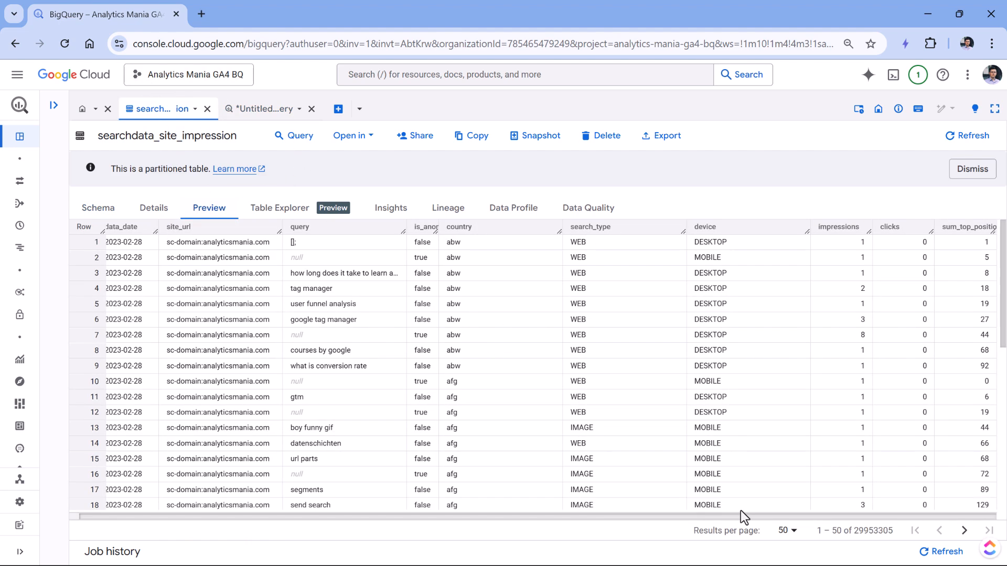
click(274, 110)
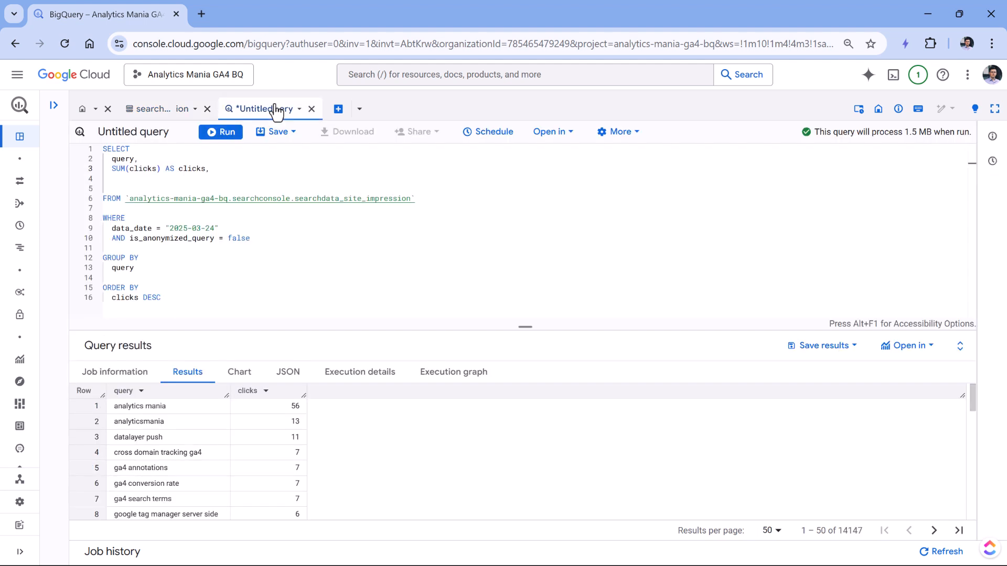
- Add SUM(impressions) AS impressions on a new line below the clicks expression in the SELECT list
click(242, 168)
key(Return)
text(SUM(impressions)
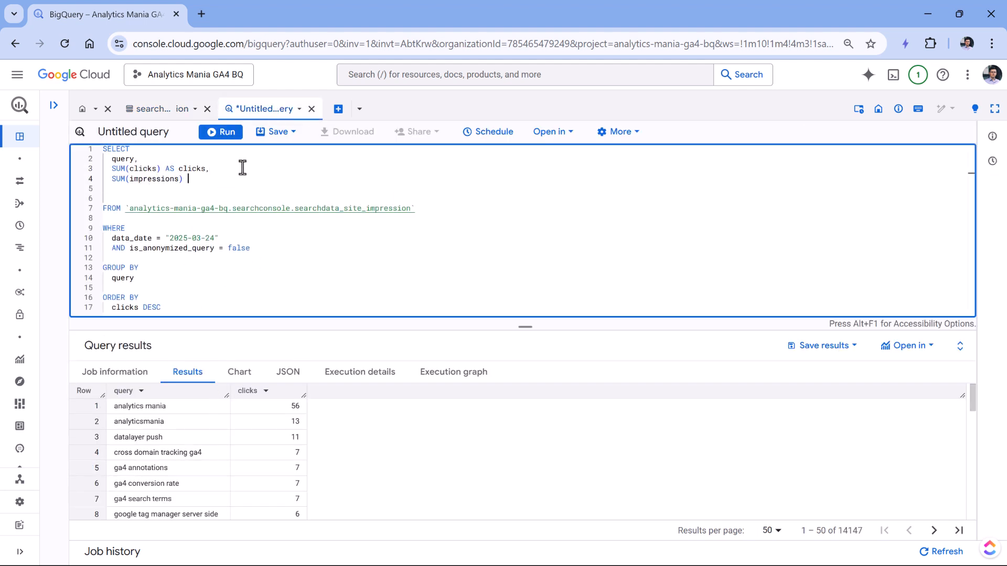
text() AS )
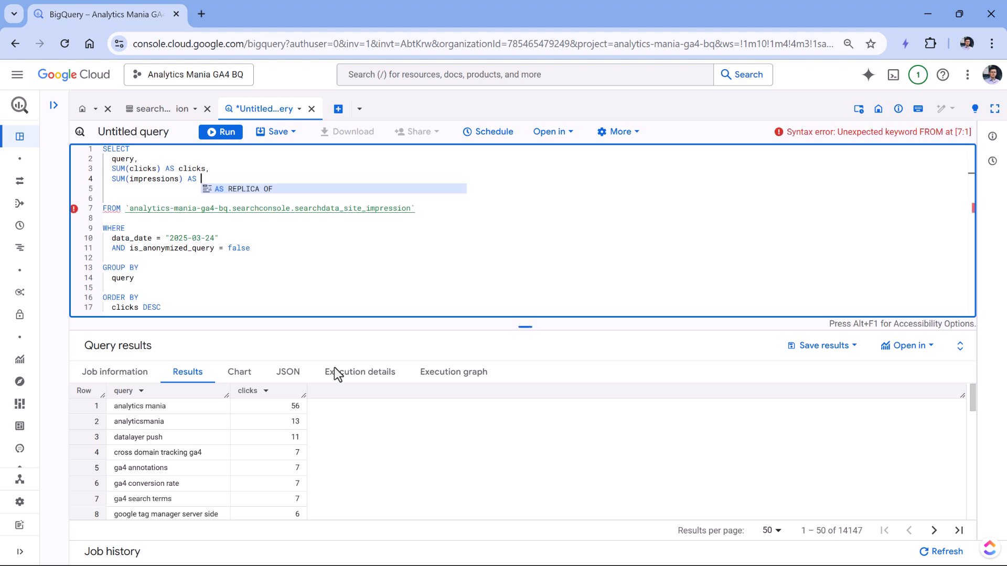
text(impressions)
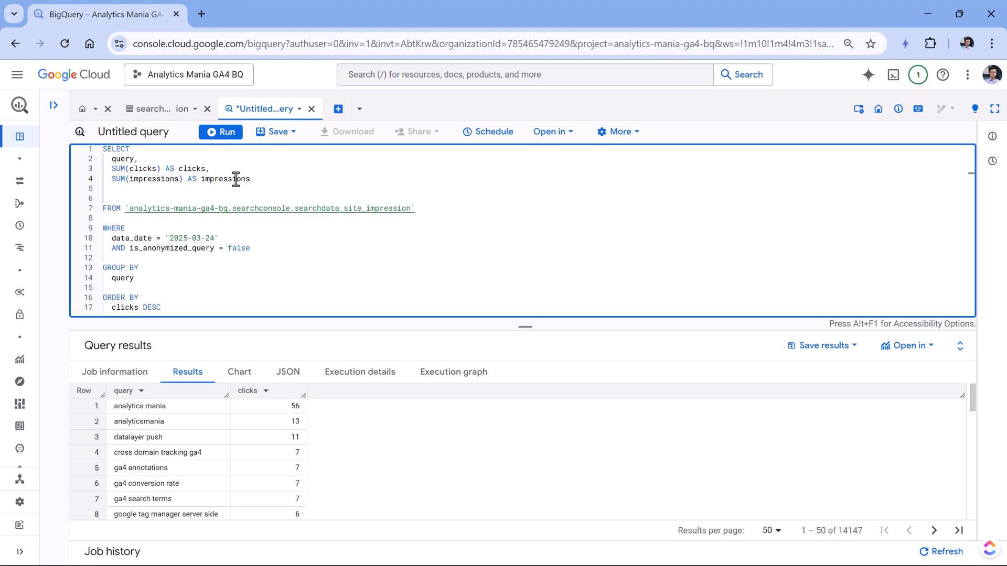
double_click(236, 180)
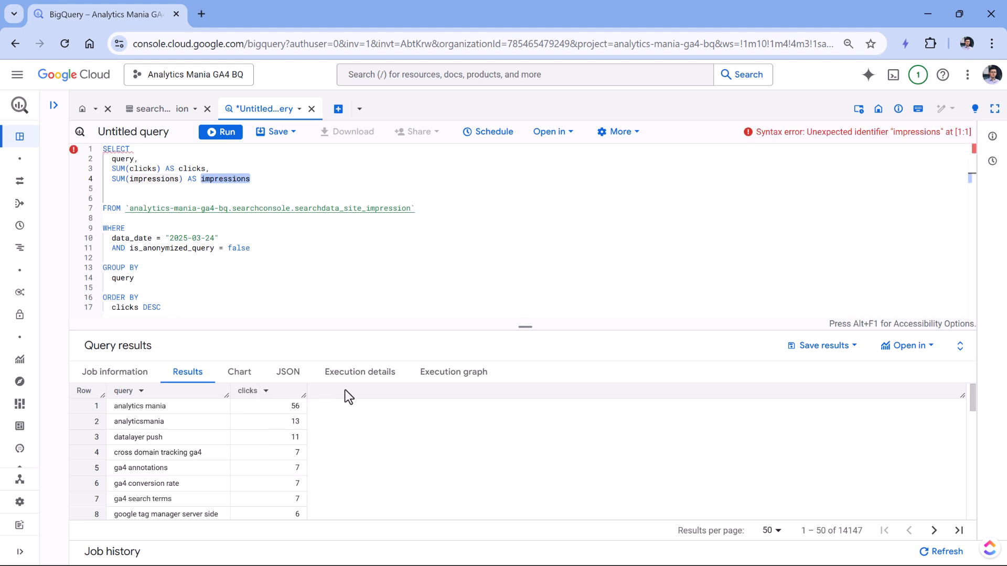
click(258, 179)
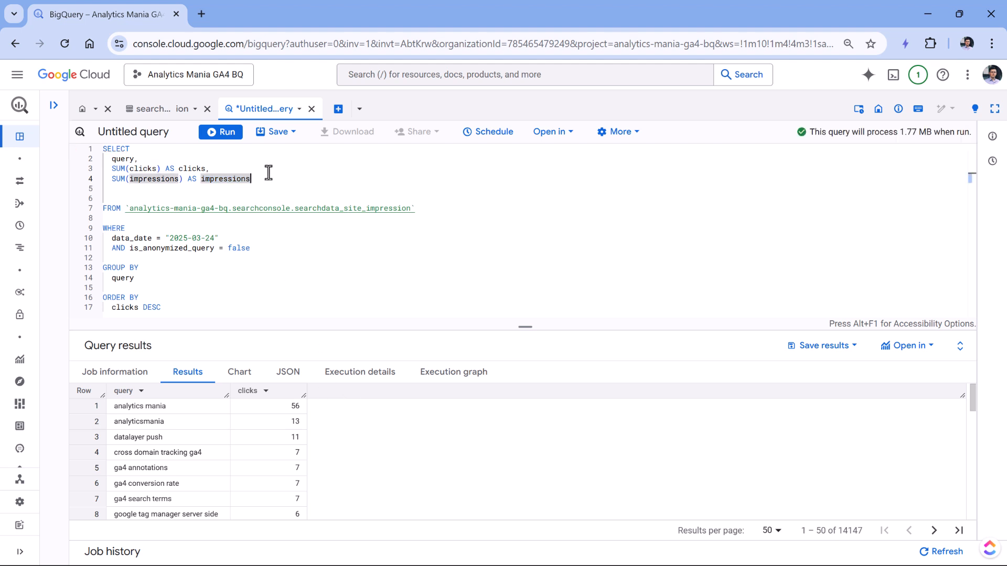
- Run the query with the impressions total included and review the clicks and impressions per search query
click(220, 135)
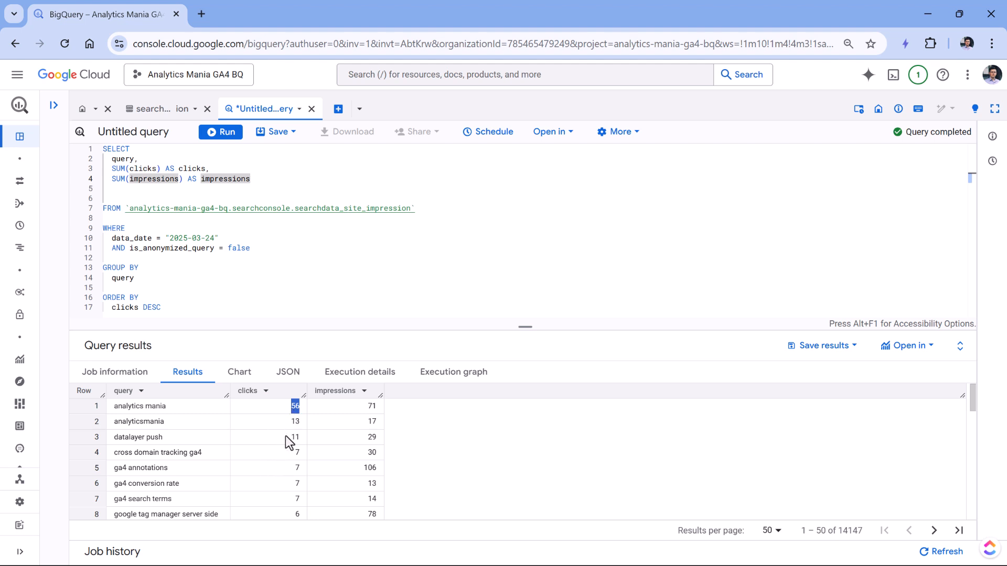
scroll(286, 436, down, 3)
scroll(214, 434, up, 3)
- Start another AND condition below is_anonymized_query in the WHERE clause, and look up the search_type column in the searchdata_site_impression preview
click(269, 249)
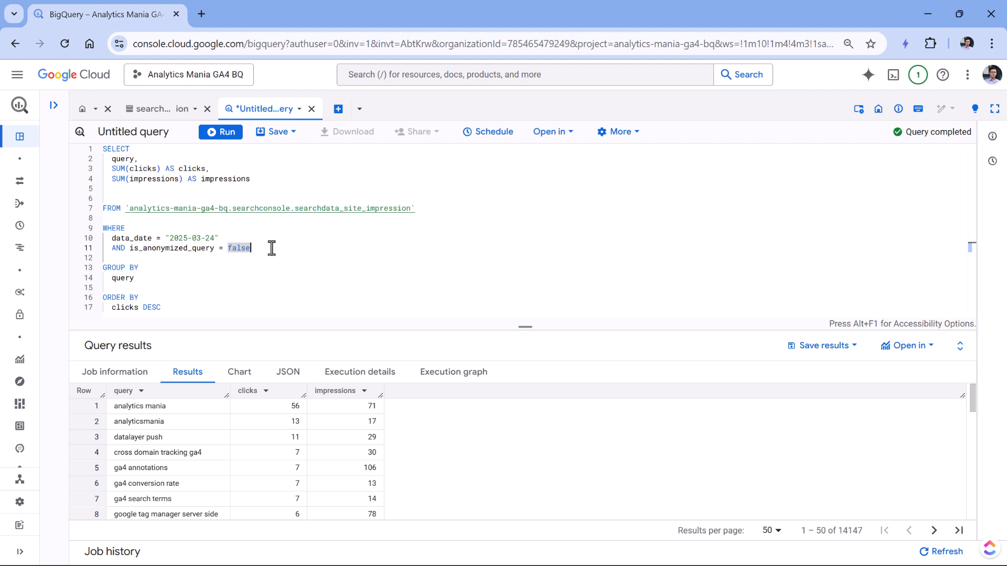
key(Return)
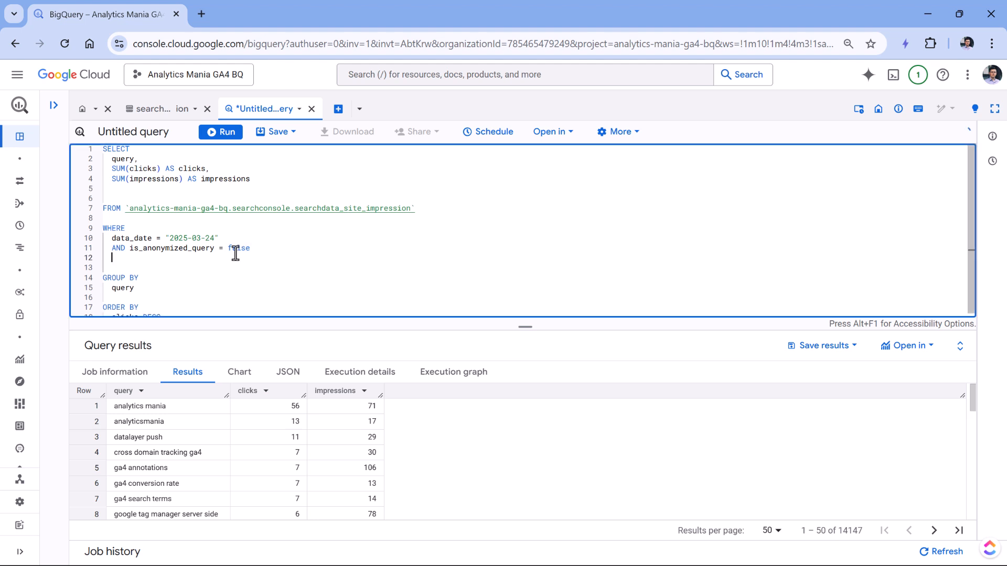
text(AND)
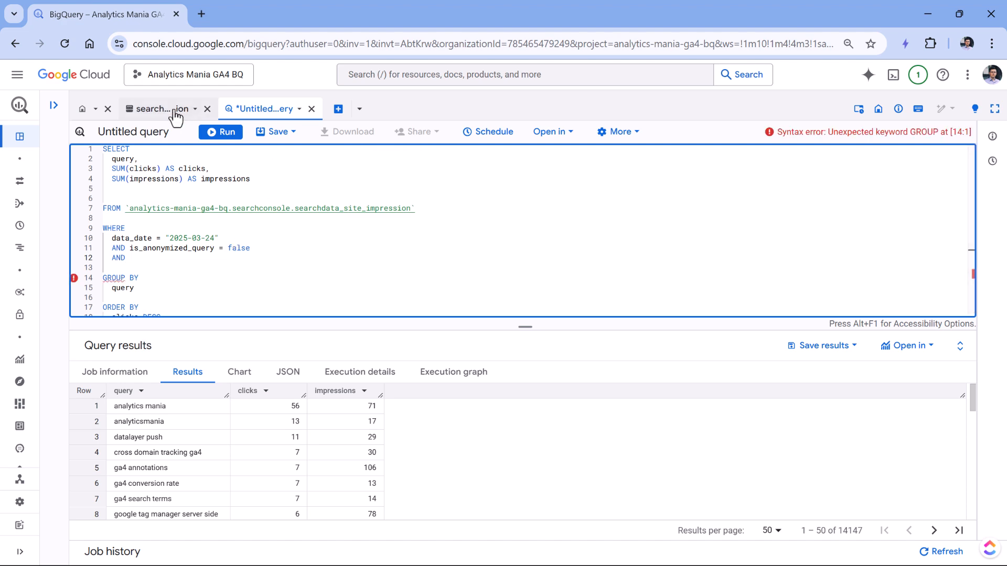
click(173, 110)
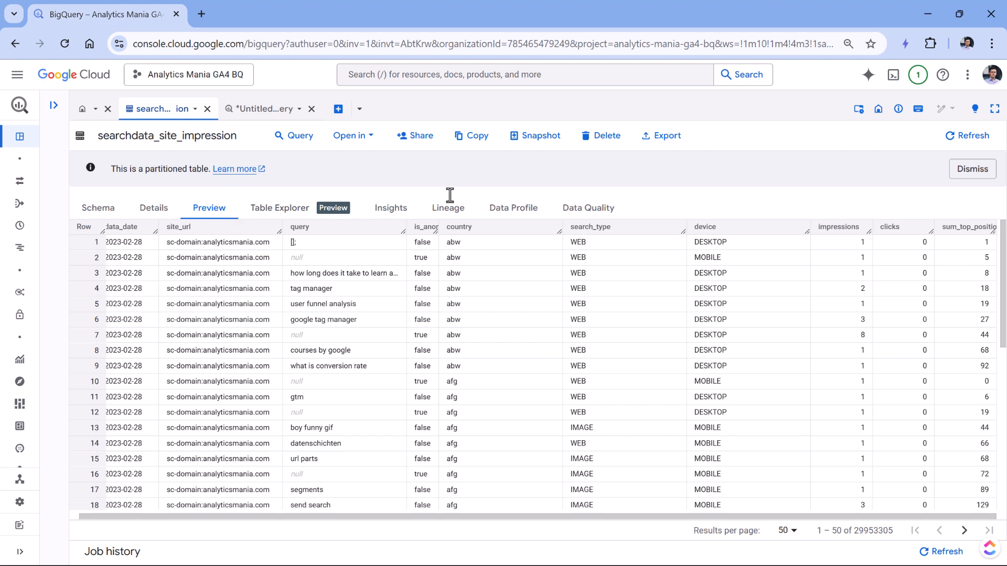
click(264, 109)
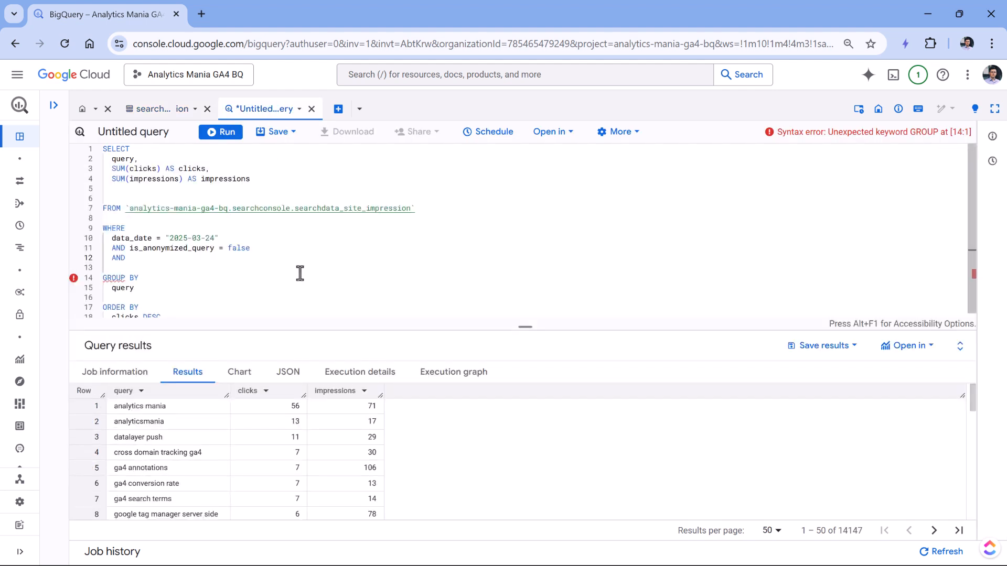
- Complete the last WHERE condition as search_type = 'WEB'
click(272, 176)
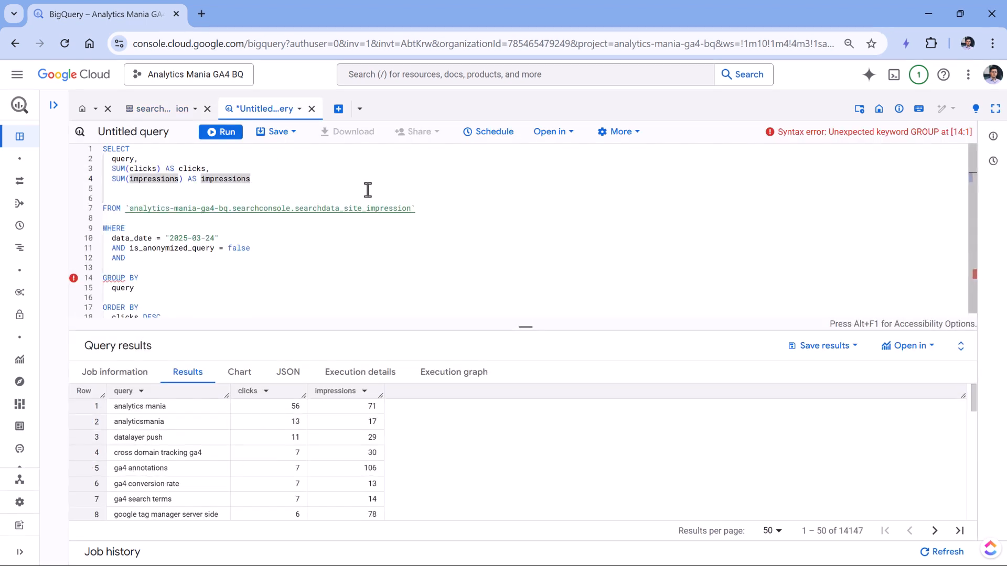
click(146, 257)
text(search)
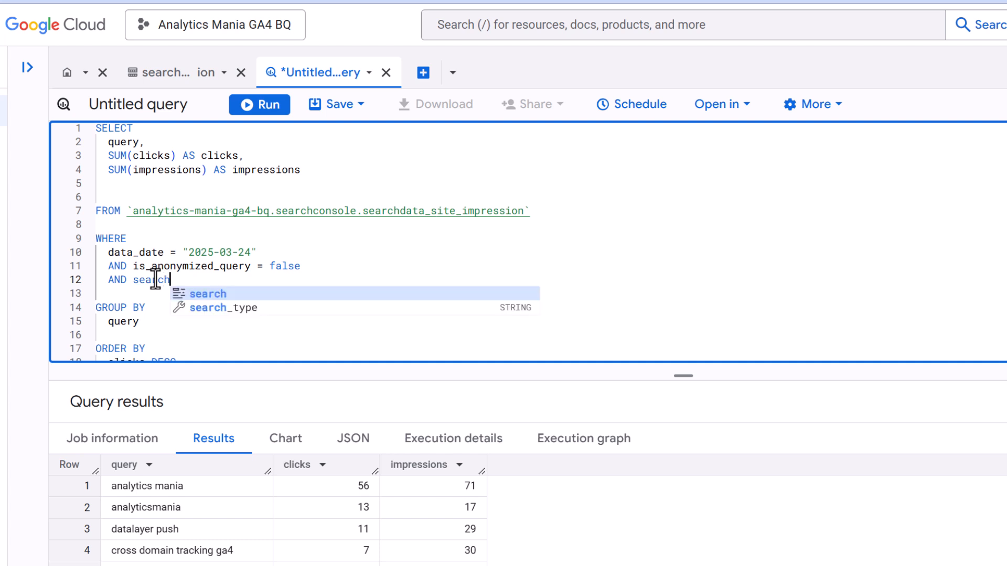
click(236, 308)
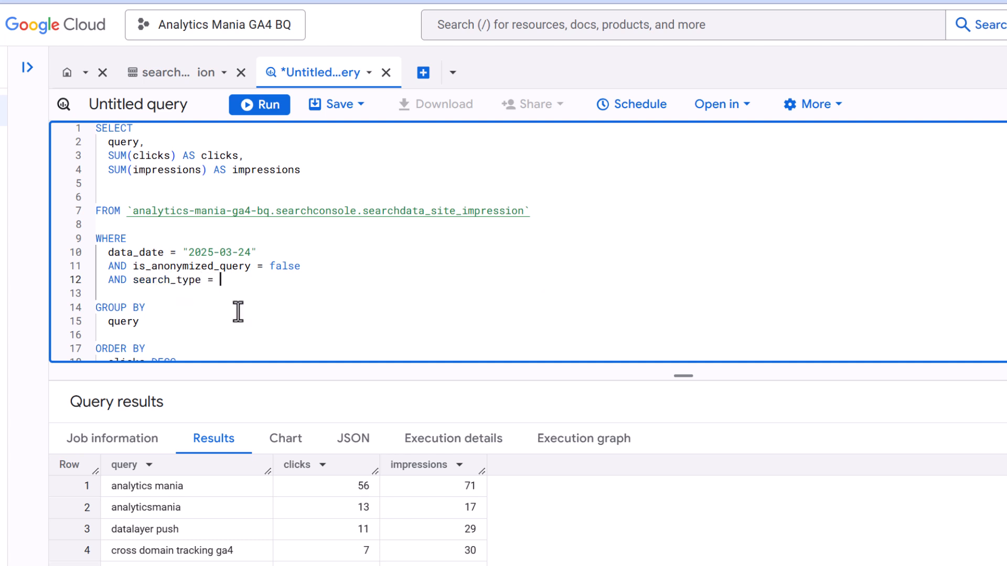
text(= "WEB)
- Run the query with the web search filter and look through the first result rows
click(332, 211)
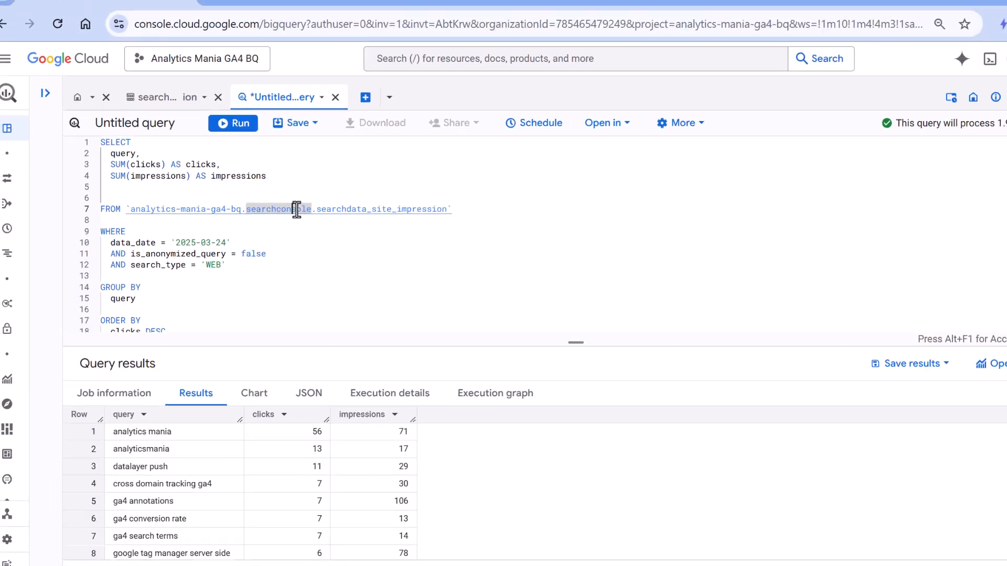
key(ctrl+Return)
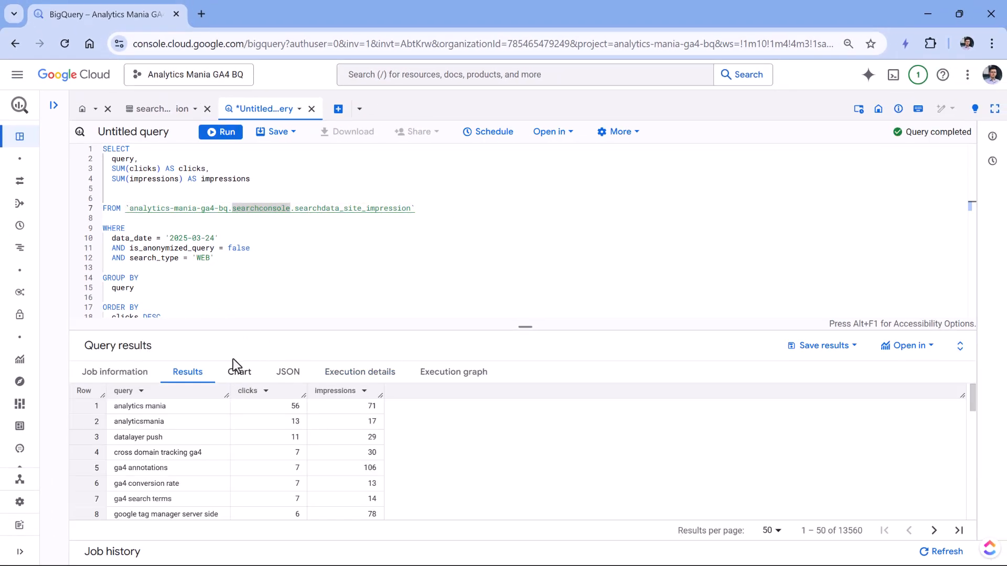
scroll(293, 473, down, 1)
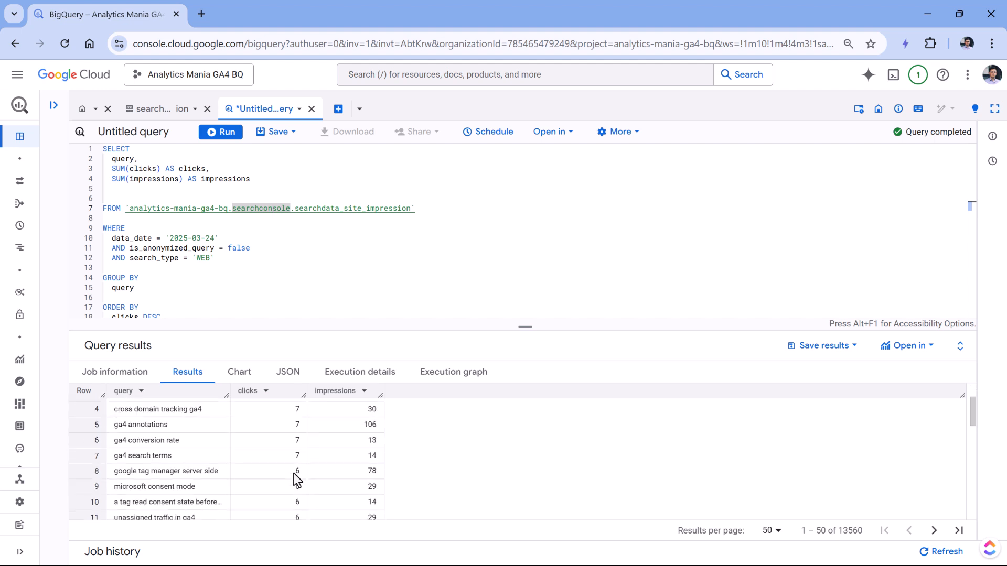
scroll(294, 473, up, 1)
scroll(260, 418, down, 1)
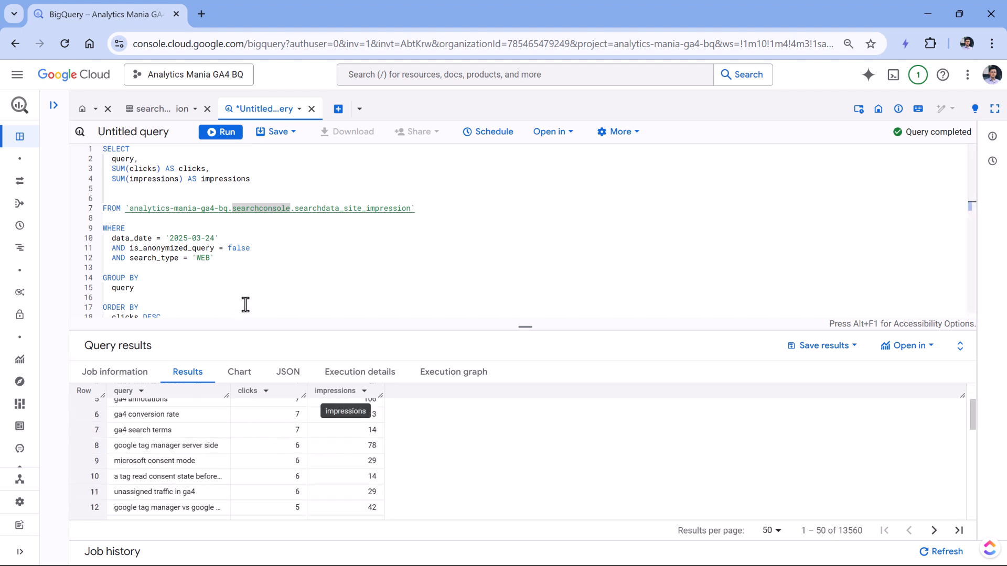
scroll(239, 419, up, 1)
scroll(216, 276, down, 1)
- Add a LIMIT 10 clause below ORDER BY clicks DESC, separated by a blank line
click(198, 315)
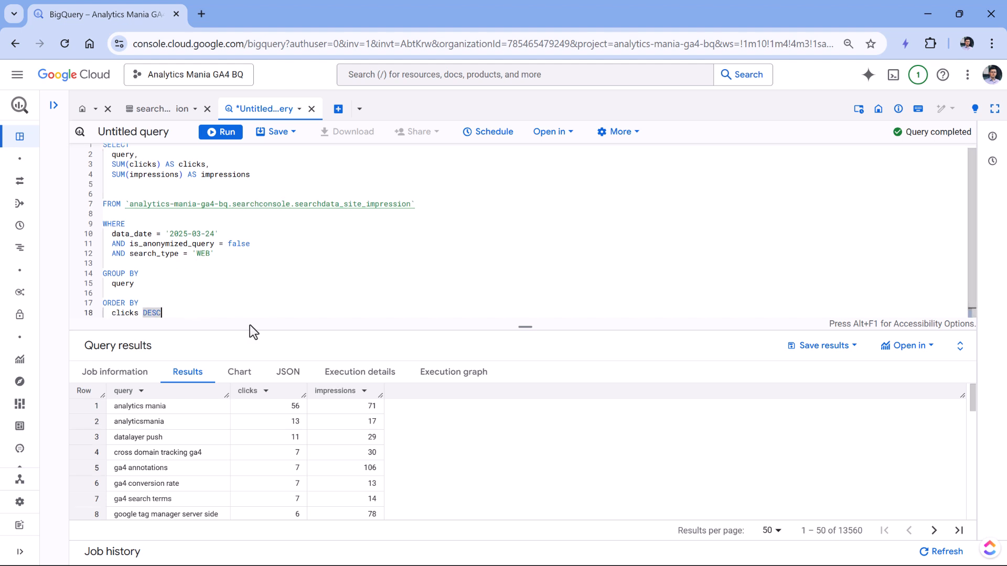
key(Return)
key(Return)
text(LIMIT 10)
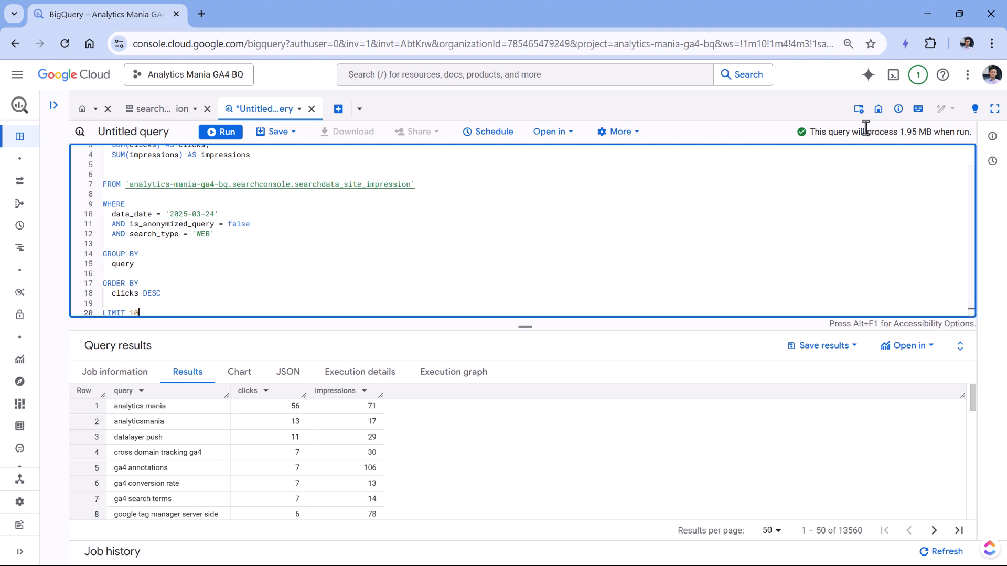
- Check the estimated amount of data processed, and run the limited query to review its returned rows
drag(853, 131, 932, 134)
click(931, 133)
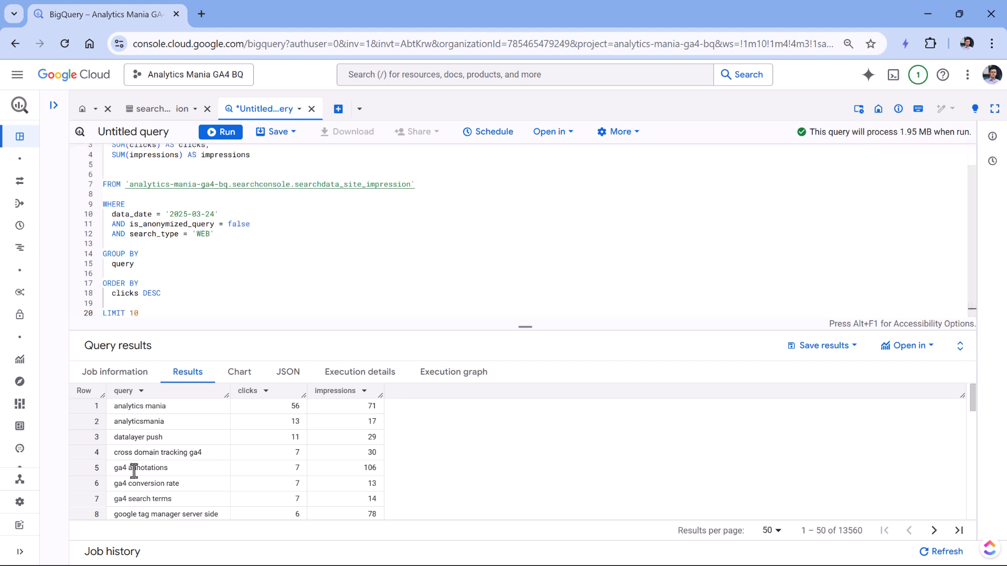
scroll(128, 466, down, 3)
scroll(147, 440, up, 3)
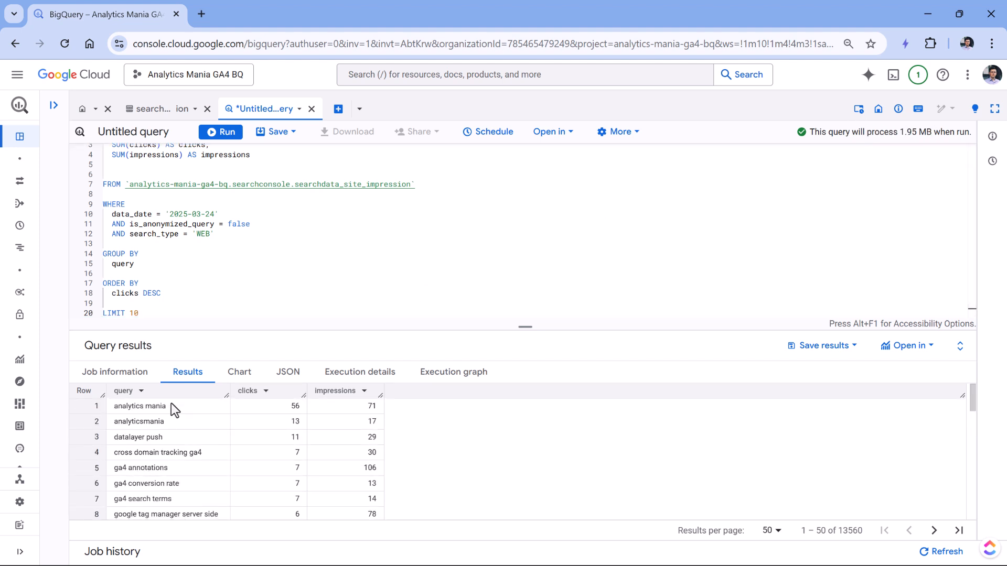
click(218, 133)
scroll(156, 458, down, 2)
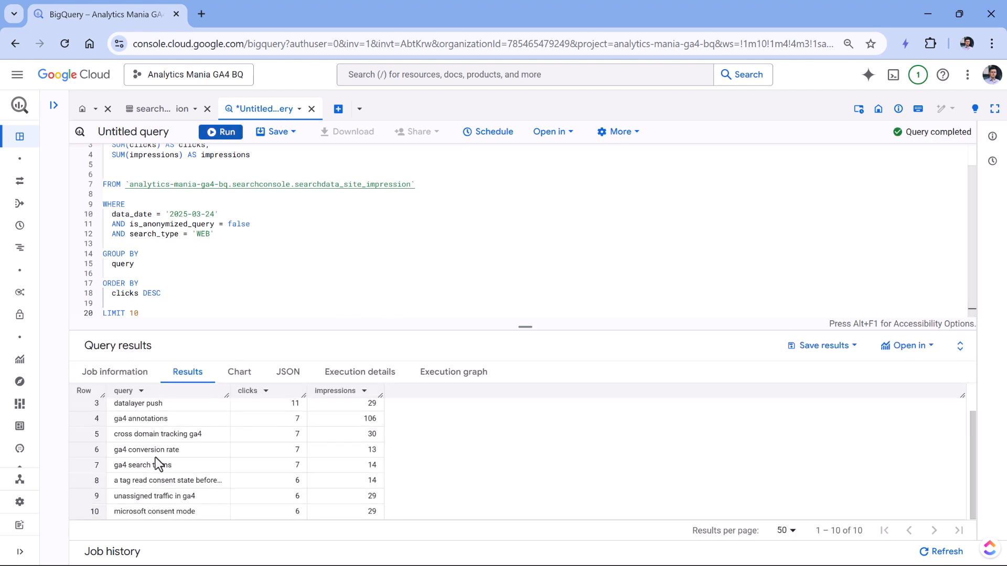
scroll(180, 441, up, 2)
scroll(342, 180, up, 1)
- Add ROUND(SUM(clicks) / SUM(impressions), 2) AS ctr, below the impressions expression, and put a comma after the impressions alias
click(342, 180)
drag(339, 194, 339, 195)
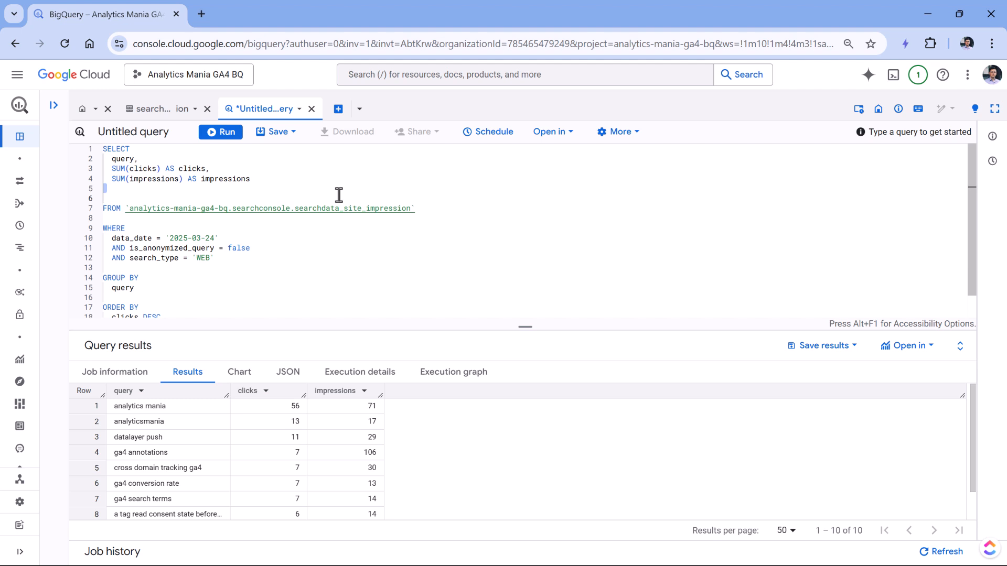
click(294, 187)
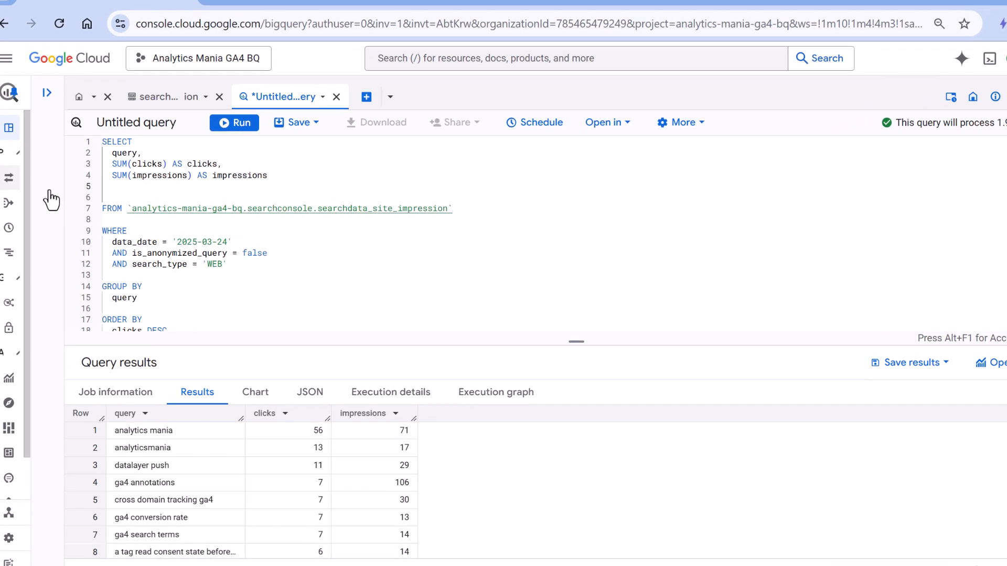
click(325, 186)
text(ROUND(SUM(clicks) / SUM(impressions), 2) AS ctr,)
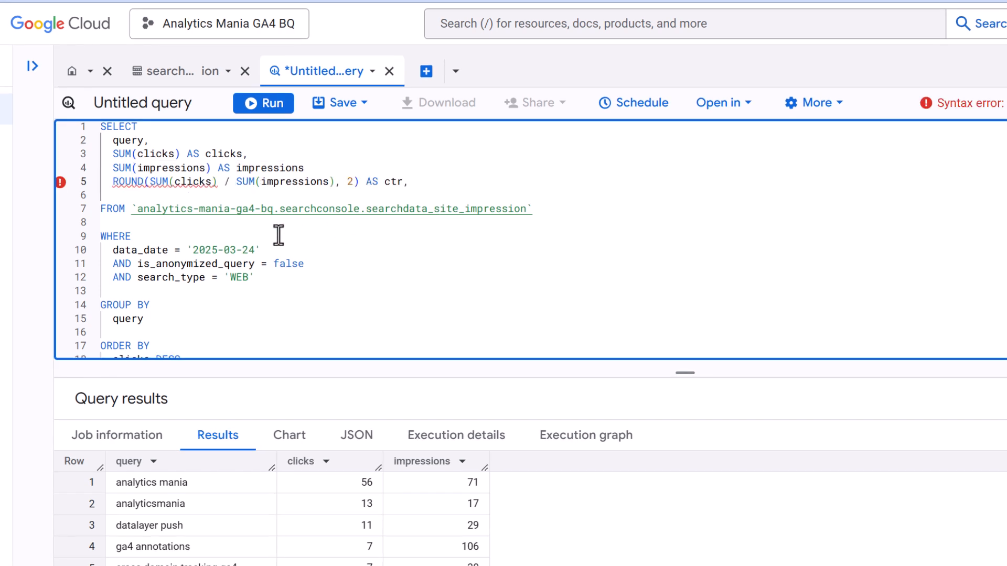
click(311, 168)
text(,)
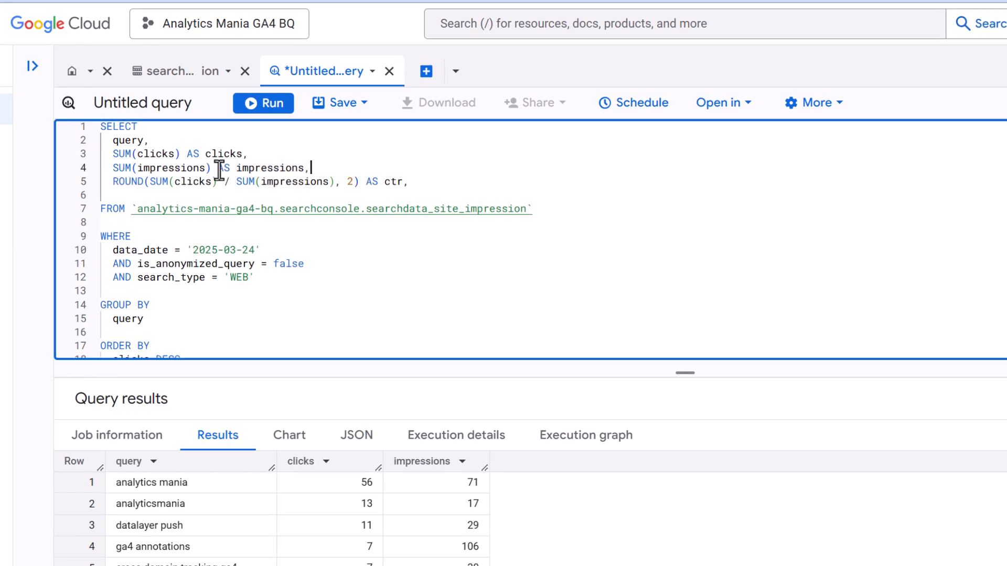
- Review the parts of the ctr formula, and run the query to inspect the ctr values
click(191, 182)
click(299, 182)
click(424, 187)
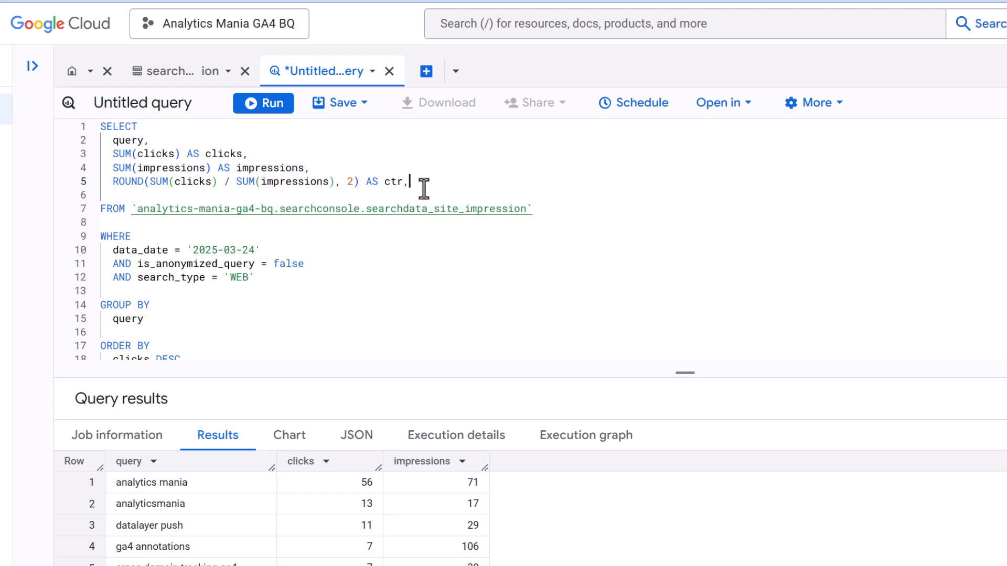
click(349, 182)
click(423, 183)
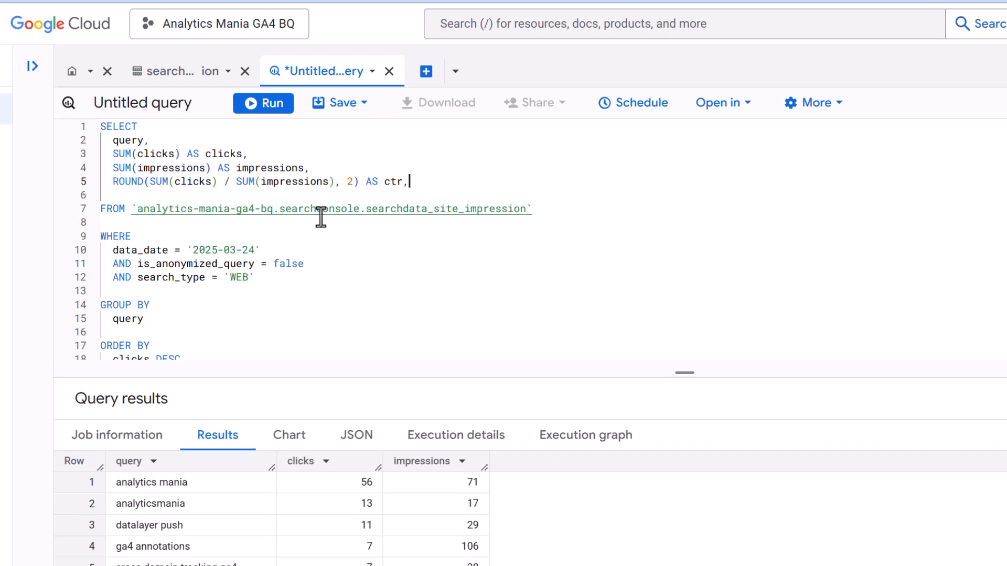
click(224, 146)
scroll(353, 220, down, 1)
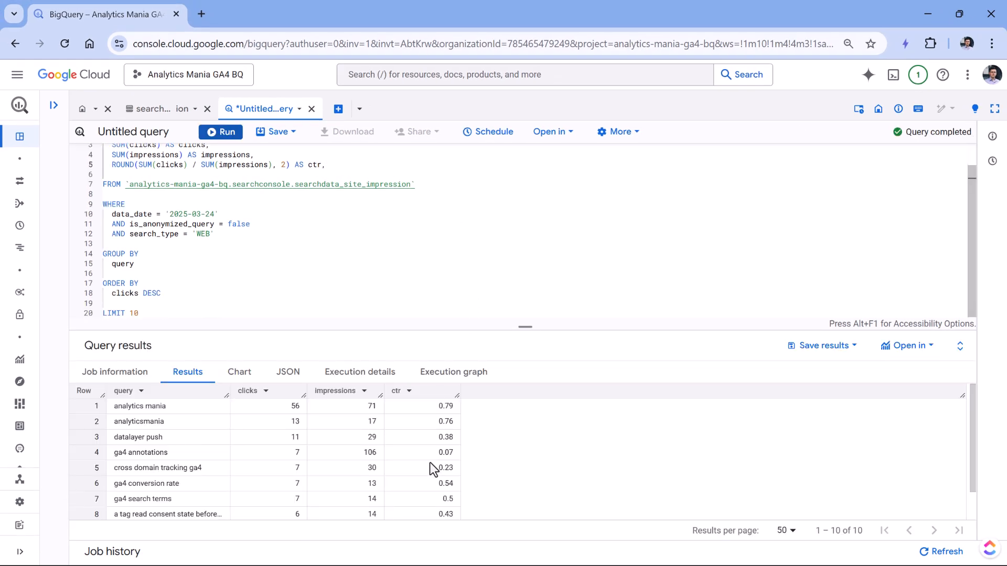
double_click(452, 407)
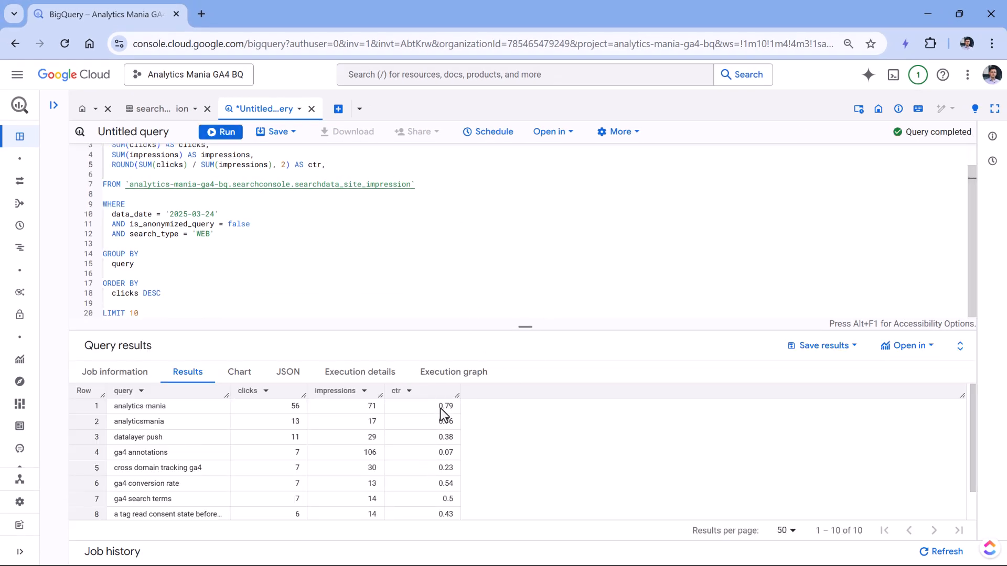
drag(439, 408, 451, 409)
- Add ROUND((SUM(sum_top_position) / SUM(impressions)) + 1.0, 1) AS avg_position on a new line below the ctr expression
scroll(367, 225, up, 1)
click(347, 194)
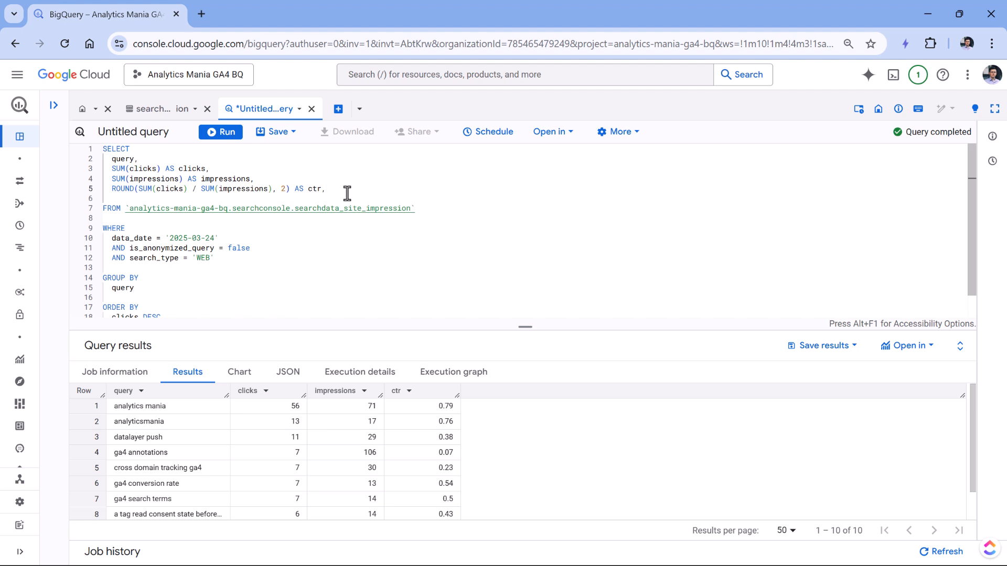
key(Return)
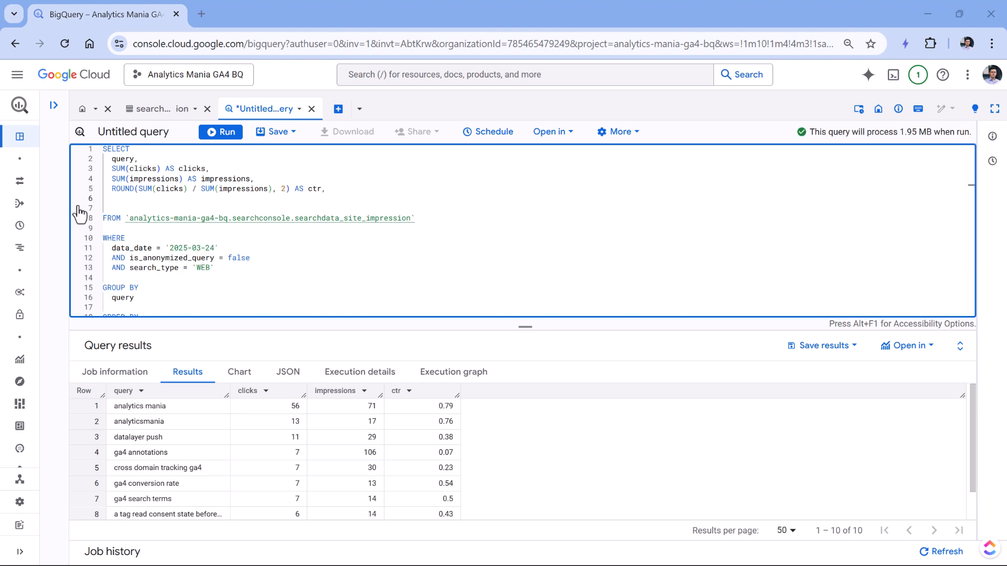
text(ROUND((SUM(sum_top_position) / SUM(impressions)) + 1.0, 1) AS avg_position)
- Compare the sum_top_position and impressions values of individual rows in the searchdata_site_impression preview, with 200 results per page
click(187, 199)
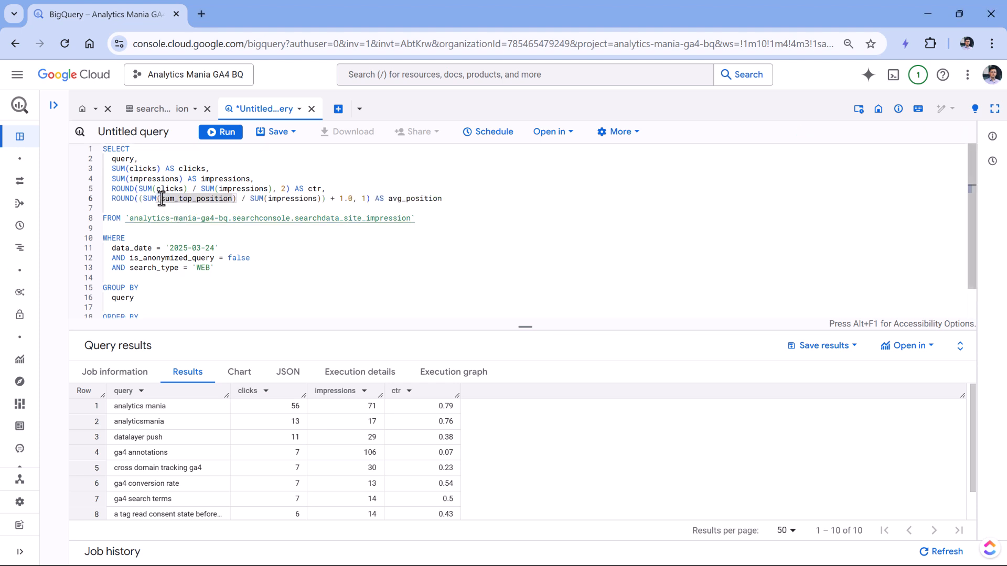
drag(162, 199, 232, 198)
click(157, 109)
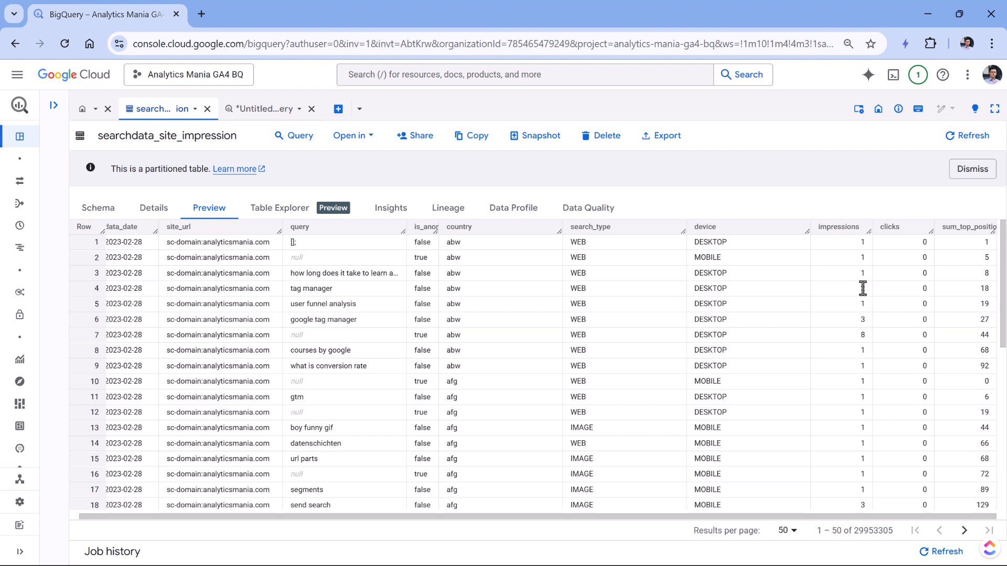
scroll(863, 288, down, 10)
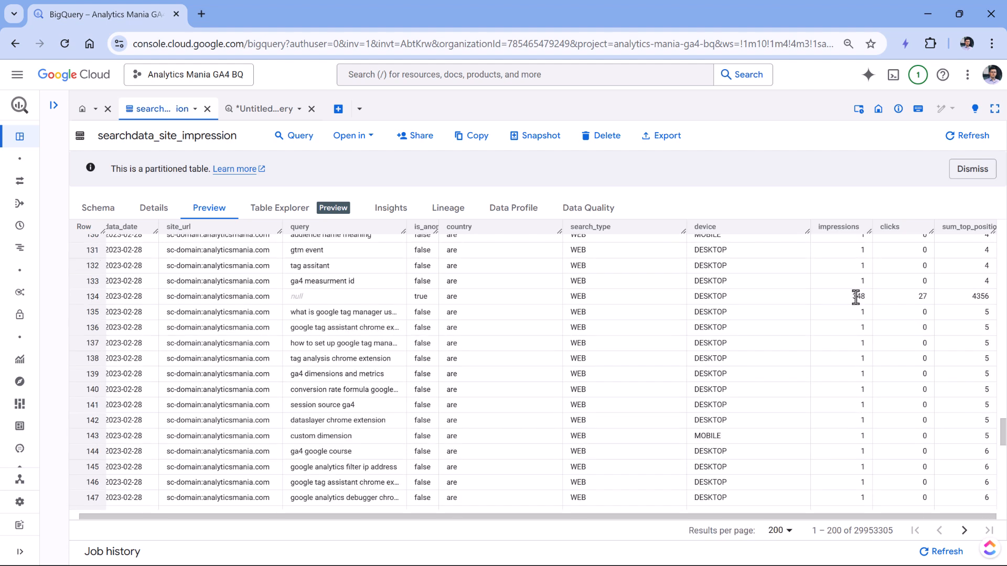
double_click(856, 297)
drag(973, 298, 986, 297)
double_click(978, 296)
double_click(858, 297)
- Return to the query, review the division, rounding and alias of the avg_position expression, and check the estimated data to process
click(270, 111)
double_click(200, 201)
click(240, 206)
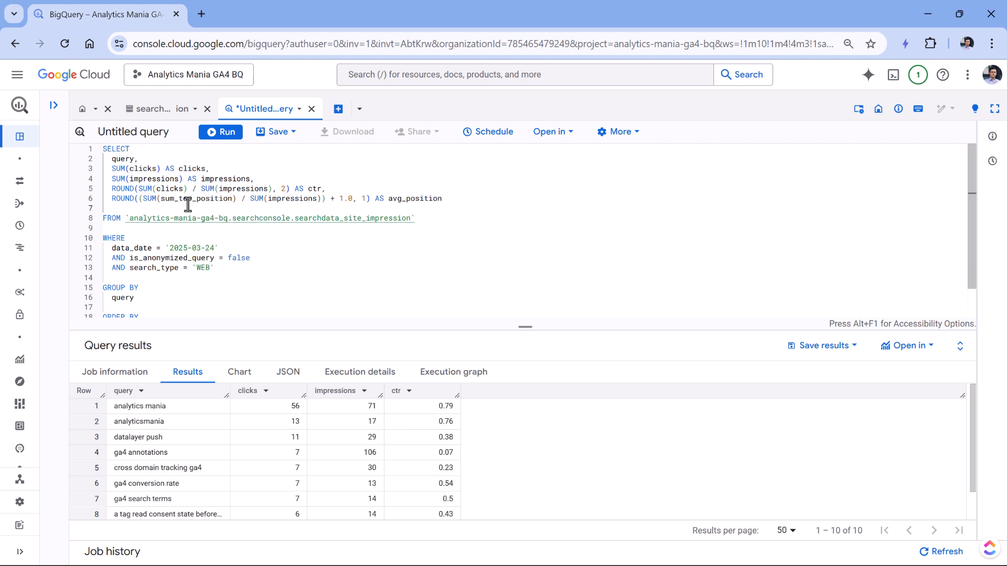
drag(144, 200, 321, 200)
click(237, 200)
click(364, 210)
double_click(364, 197)
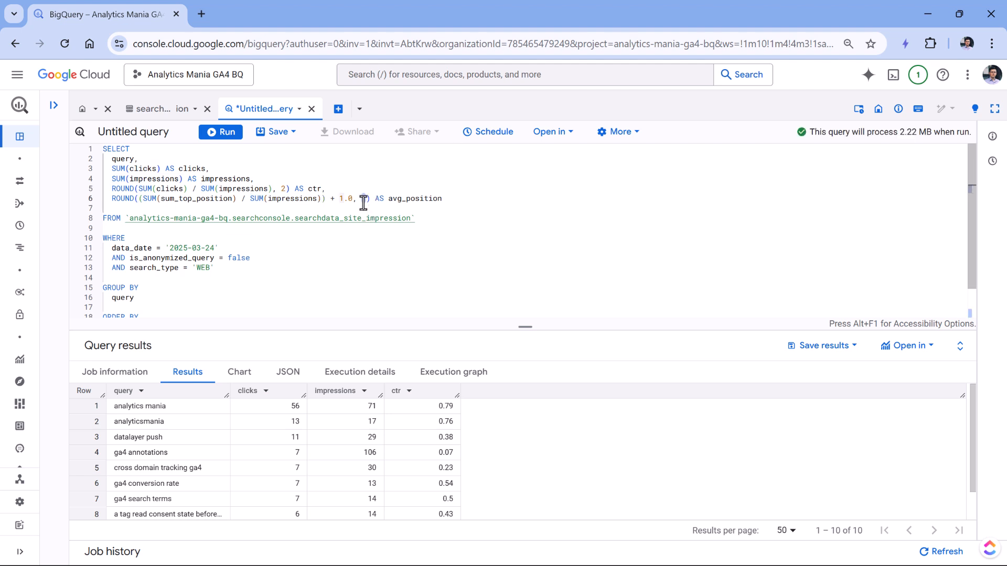
drag(397, 201, 190, 206)
drag(111, 198, 442, 199)
click(387, 198)
click(389, 199)
click(494, 200)
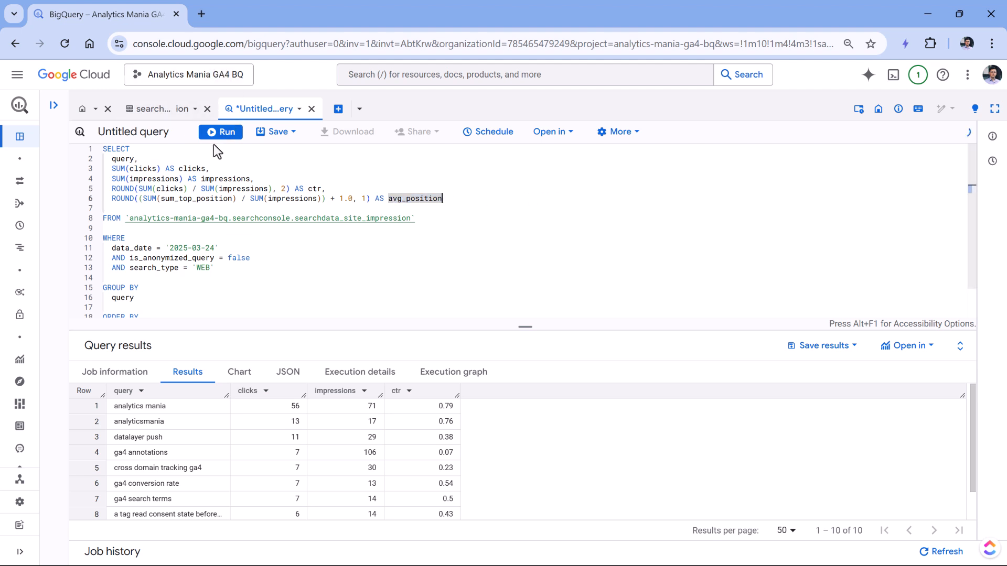
triple_click(869, 133)
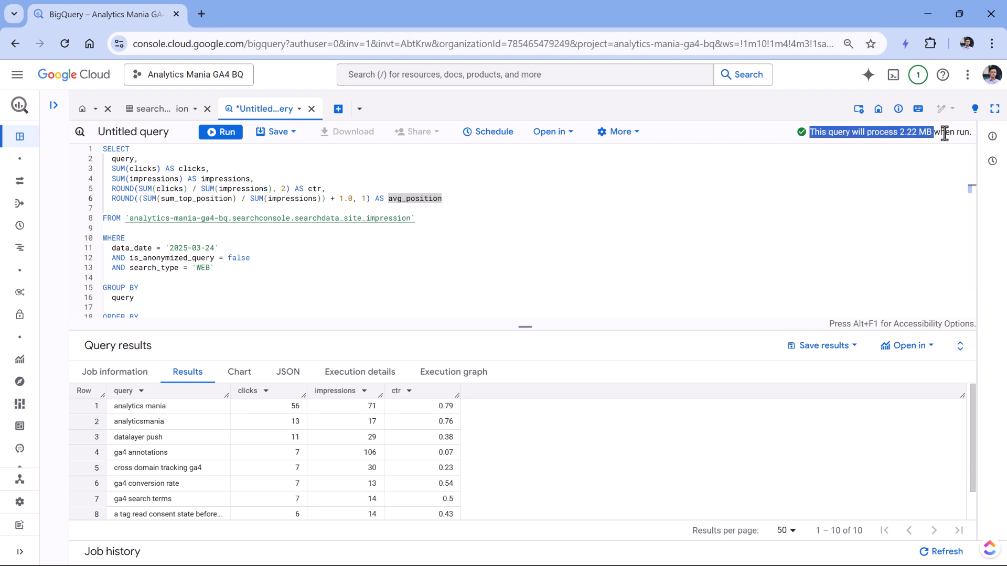
- Run the query with the avg_position column and review the query, clicks and impressions values of the first result row
click(787, 132)
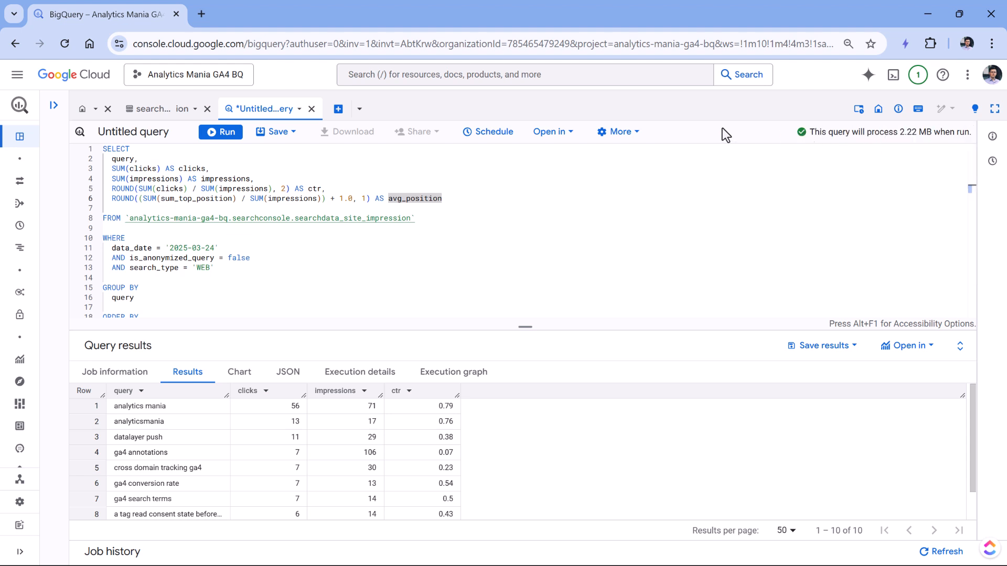
click(220, 141)
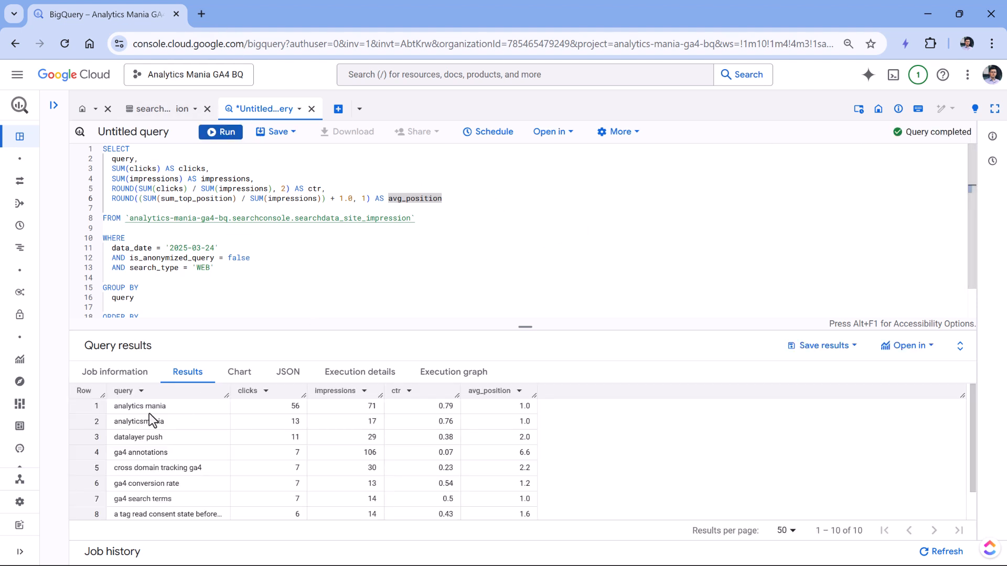
drag(128, 407, 176, 407)
click(281, 415)
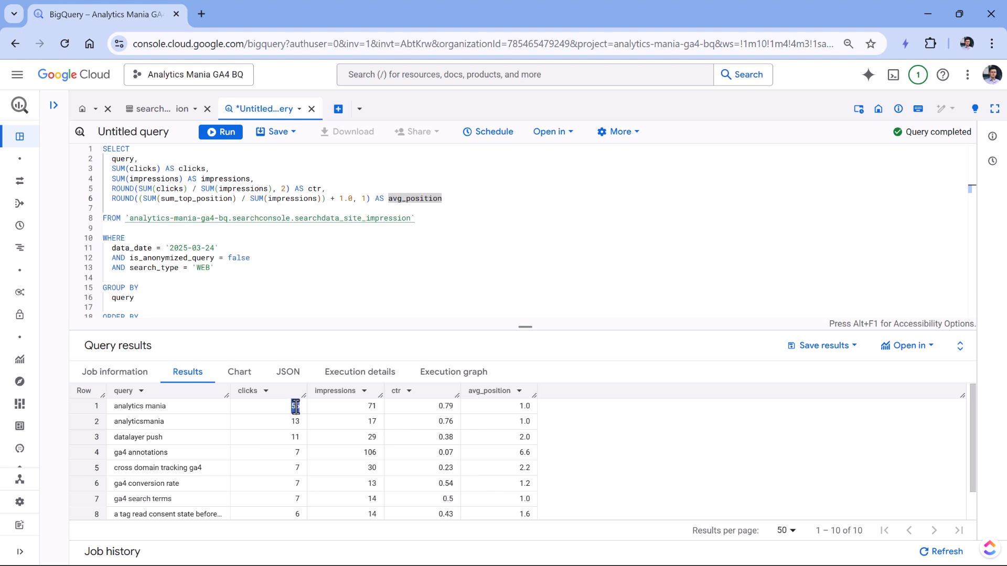
double_click(372, 407)
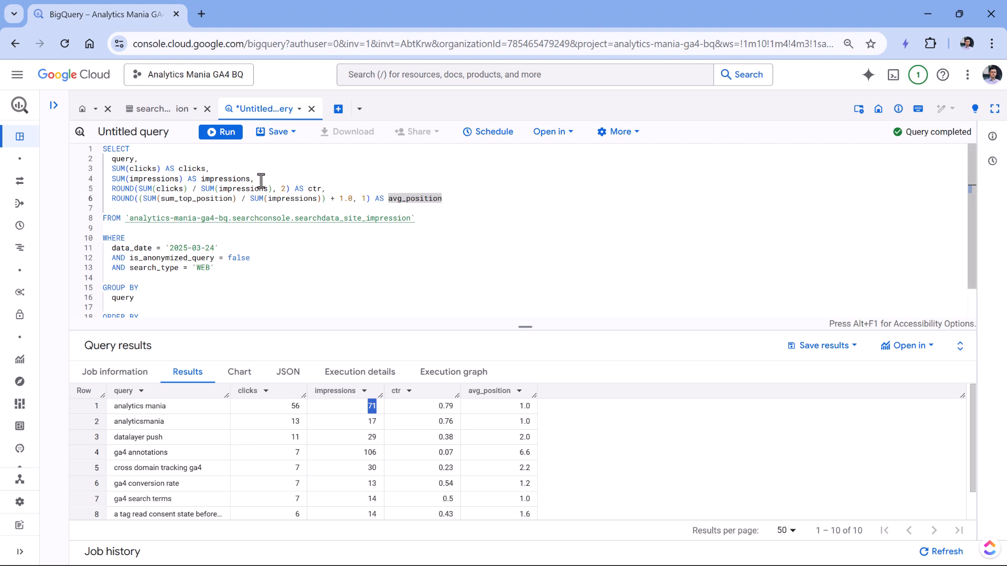
- Move the SUM(impressions) AS impressions line above SUM(clicks) AS clicks in the SELECT list, keeping its indentation aligned
drag(262, 181, 90, 179)
key(ctrl+c)
key(BackSpace)
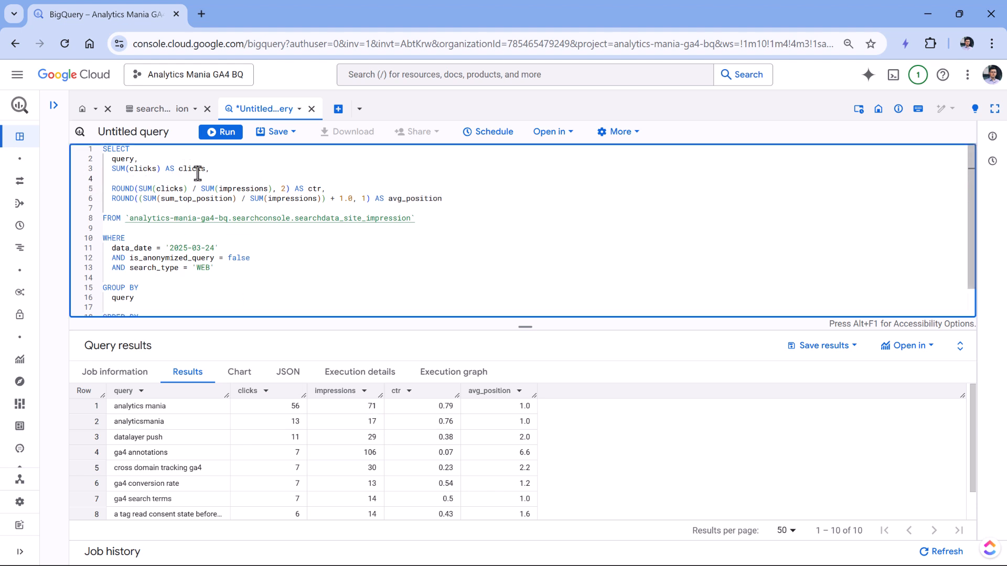
key(BackSpace)
click(175, 159)
key(Return)
key(ctrl+v)
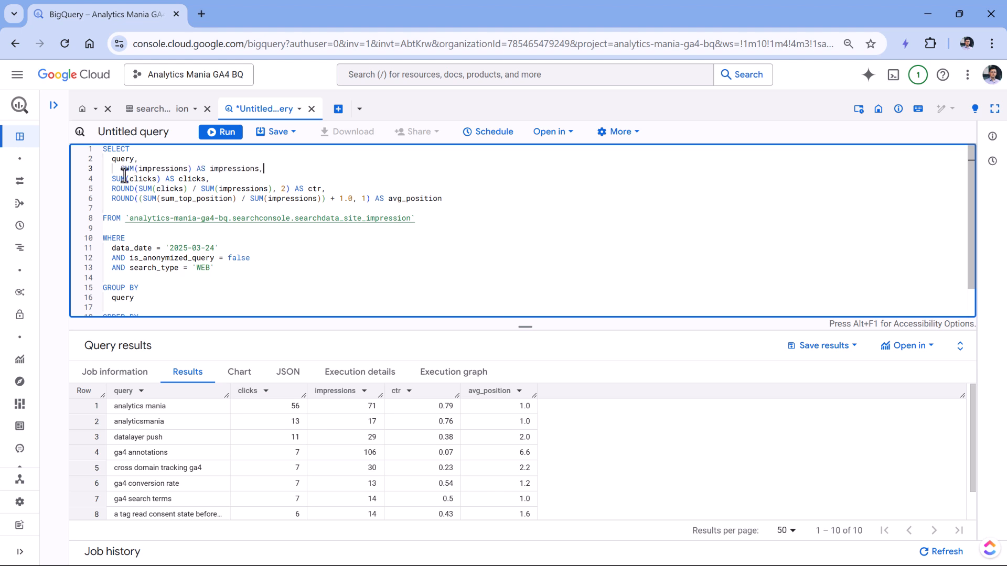
click(117, 168)
key(BackSpace)
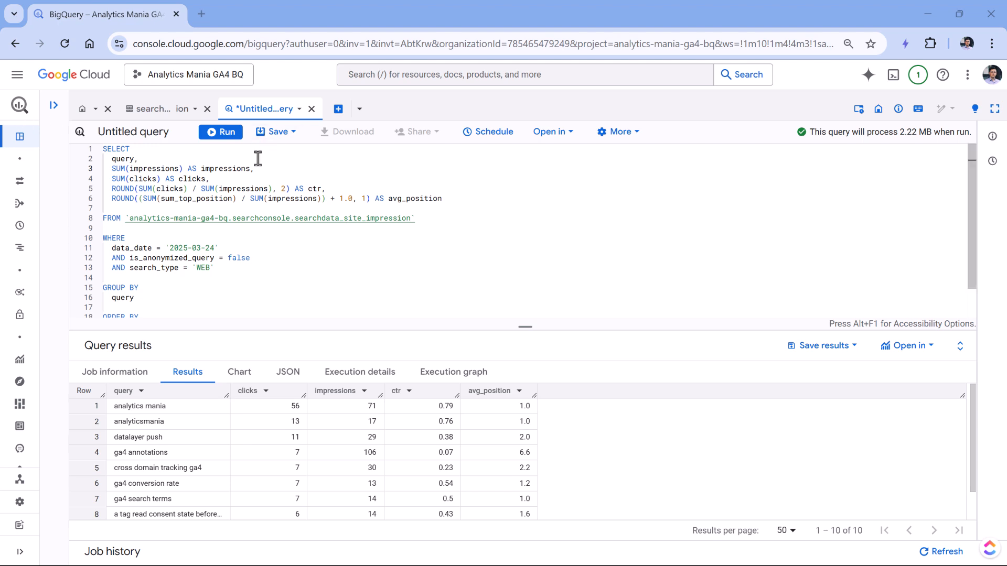
- Change the date filter in the WHERE clause to data_date >= '2025-03-01'
click(157, 248)
text(>)
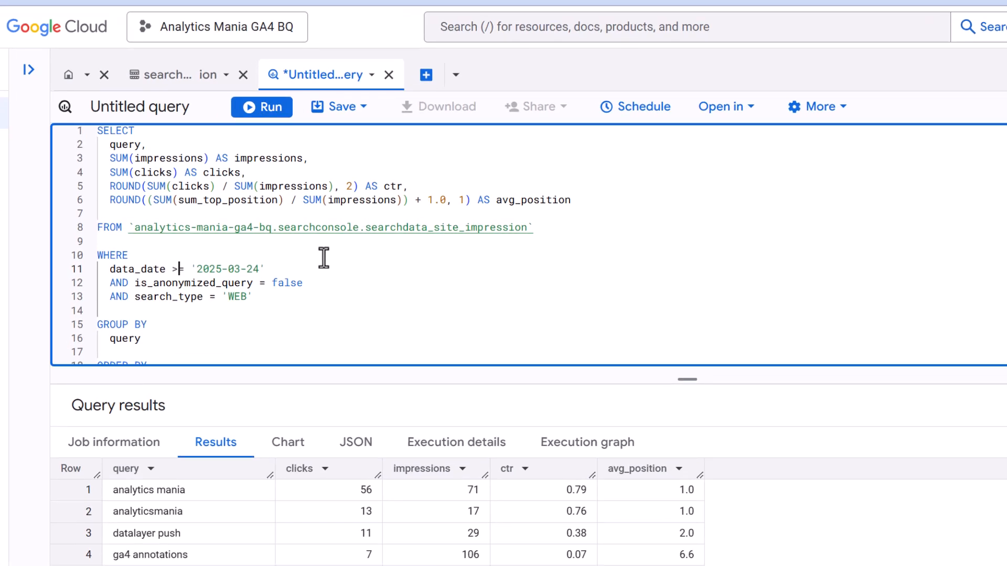
click(263, 271)
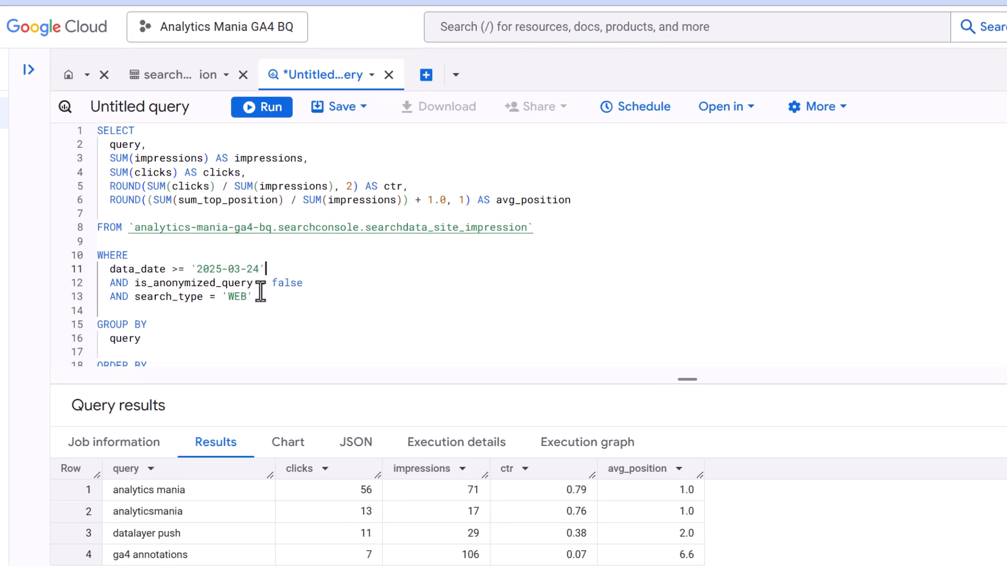
click(170, 271)
double_click(253, 269)
text(01)
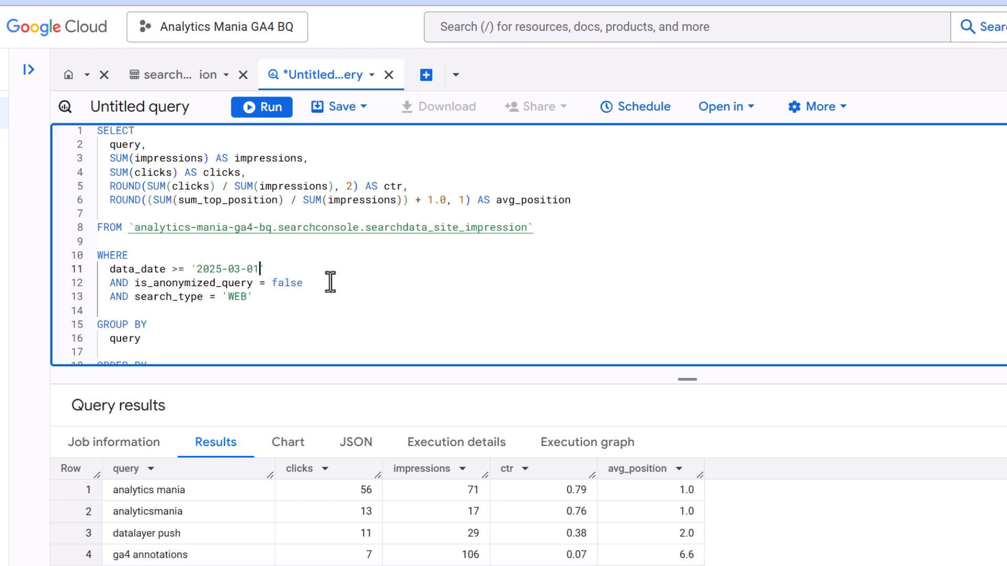
- Add the condition AND data_date <= '2025-03-24' on a new line below the start date filter, and review the date range
key(Return)
text(AND )
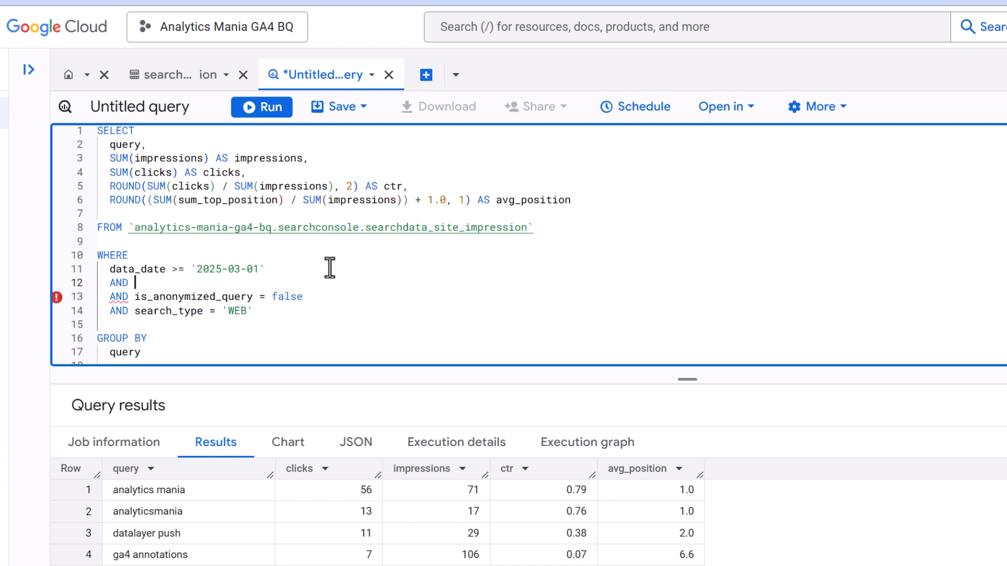
text(data_date <=)
click(252, 287)
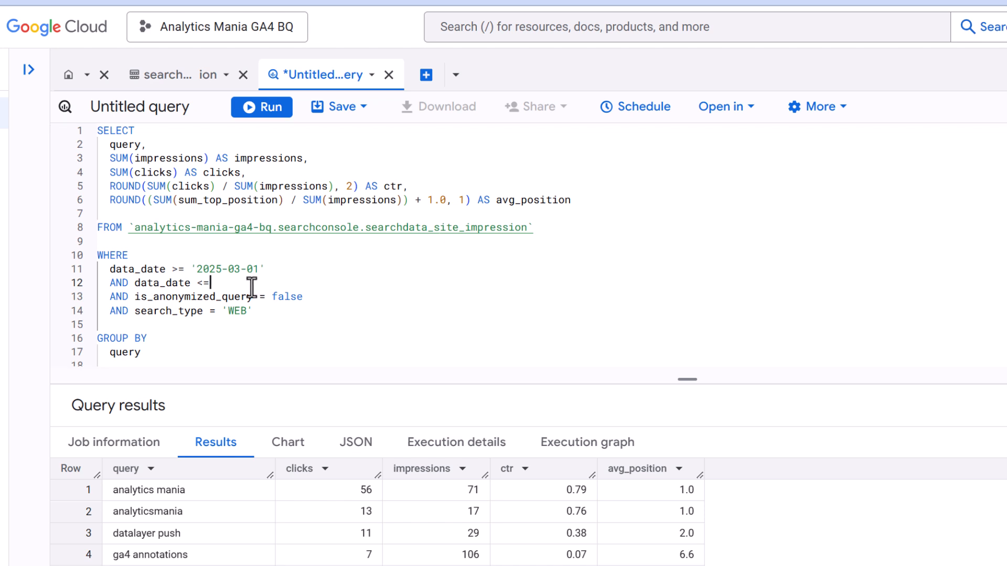
text('2025-03-01')
double_click(277, 282)
text(2)
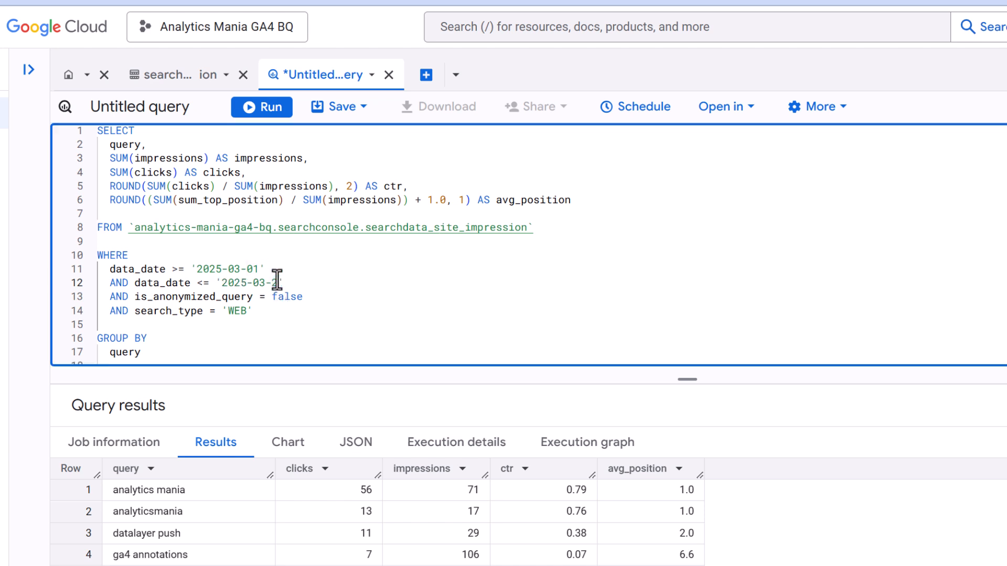
text(4)
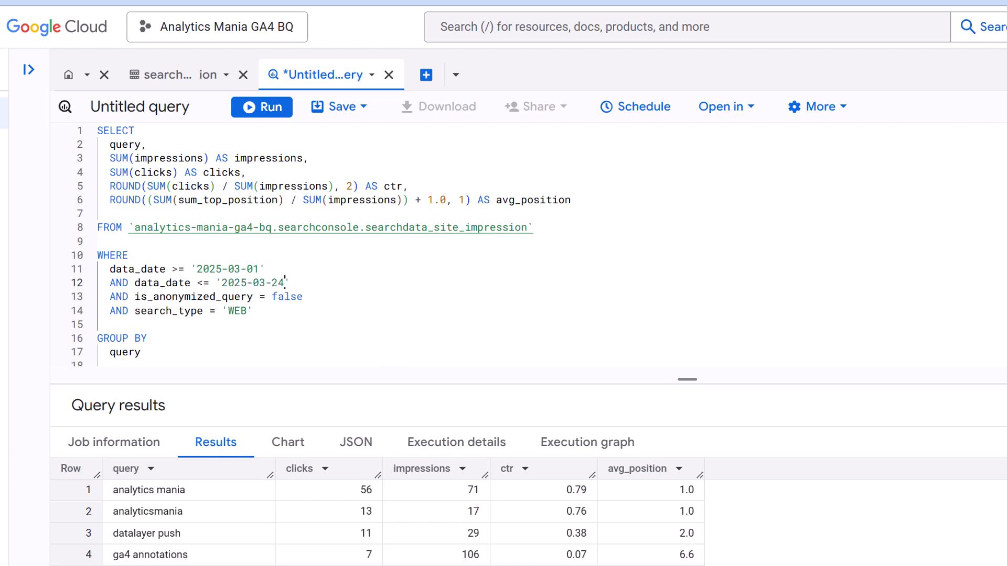
drag(199, 267, 284, 284)
click(286, 285)
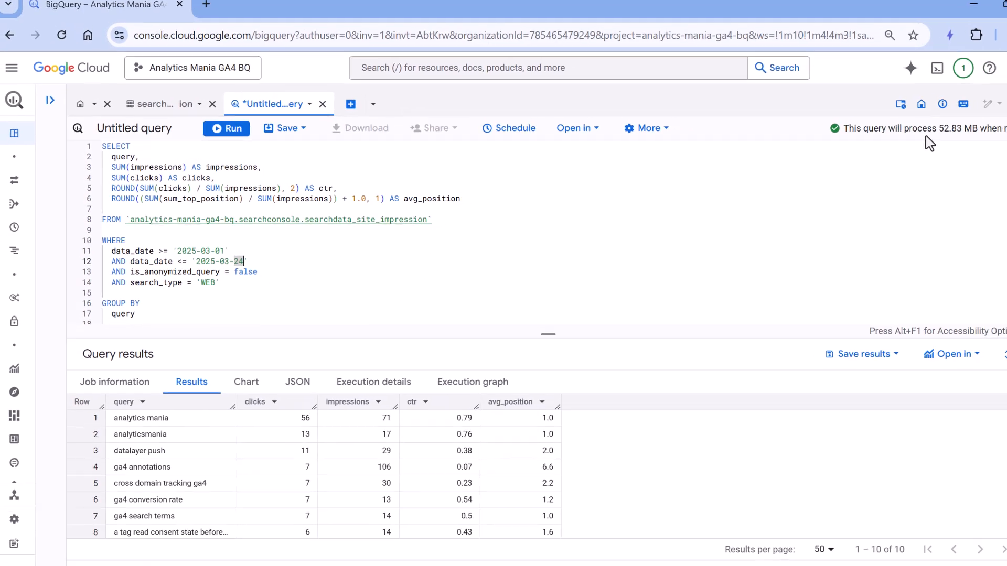
- Check the estimated data to process, run the date-range query, and inspect the results down to the tenth row
drag(896, 132, 924, 131)
click(917, 132)
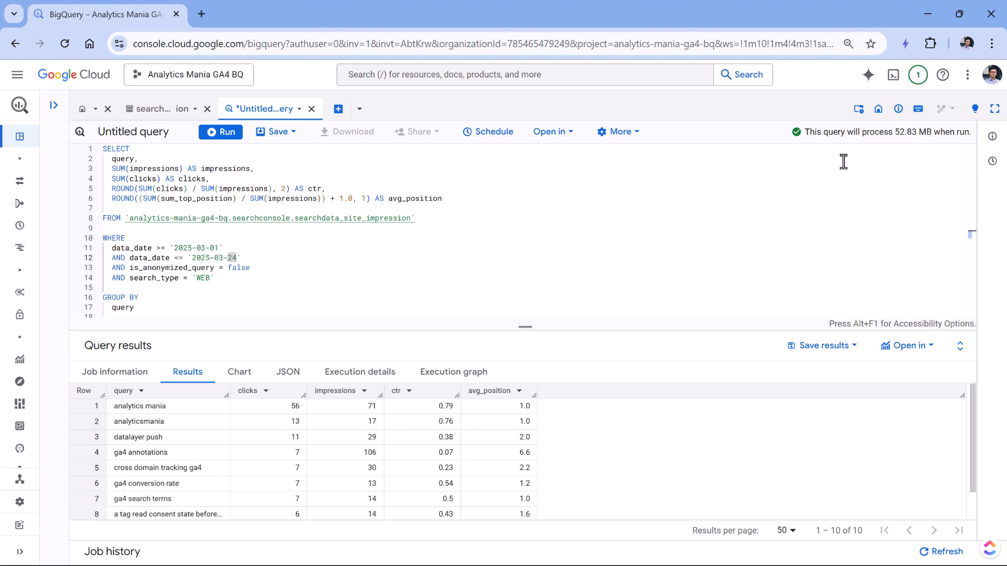
click(222, 137)
scroll(400, 261, down, 1)
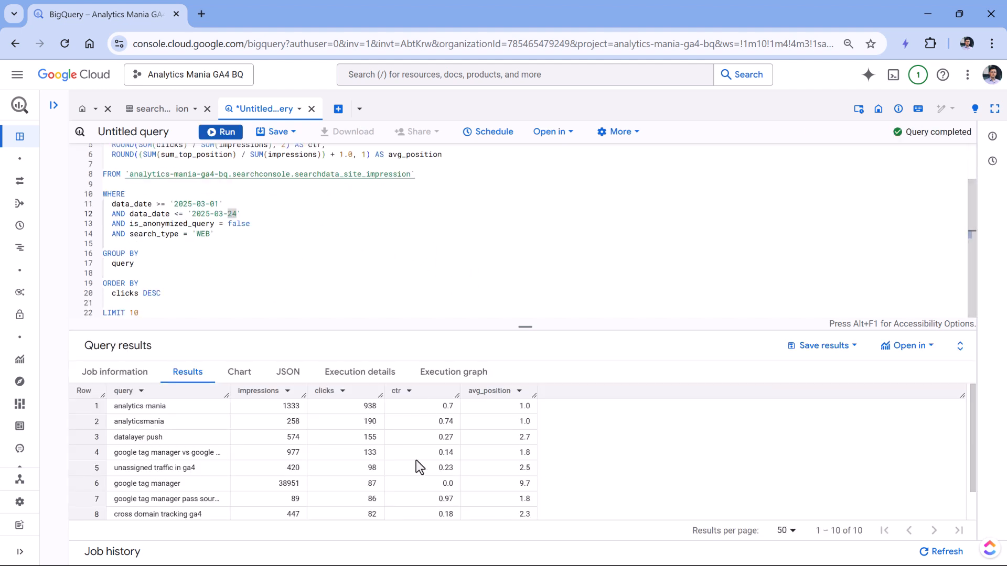
scroll(139, 467, down, 1)
scroll(170, 452, up, 1)
drag(284, 408, 483, 449)
click(483, 450)
scroll(177, 472, down, 1)
triple_click(122, 512)
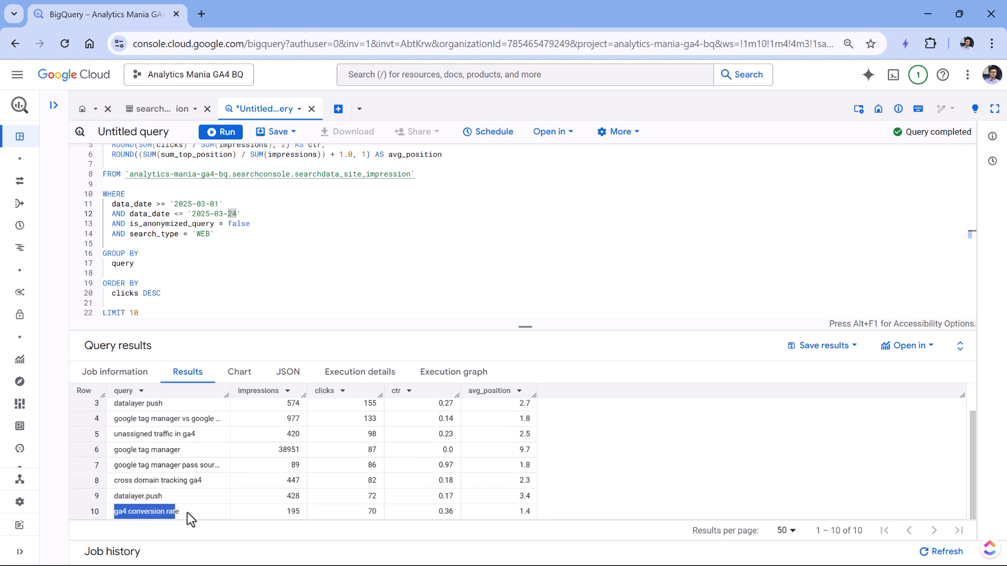
- Remove the LIMIT 10 clause from the end of the query, run it, and check the total number of result rows
click(148, 313)
drag(147, 313, 103, 305)
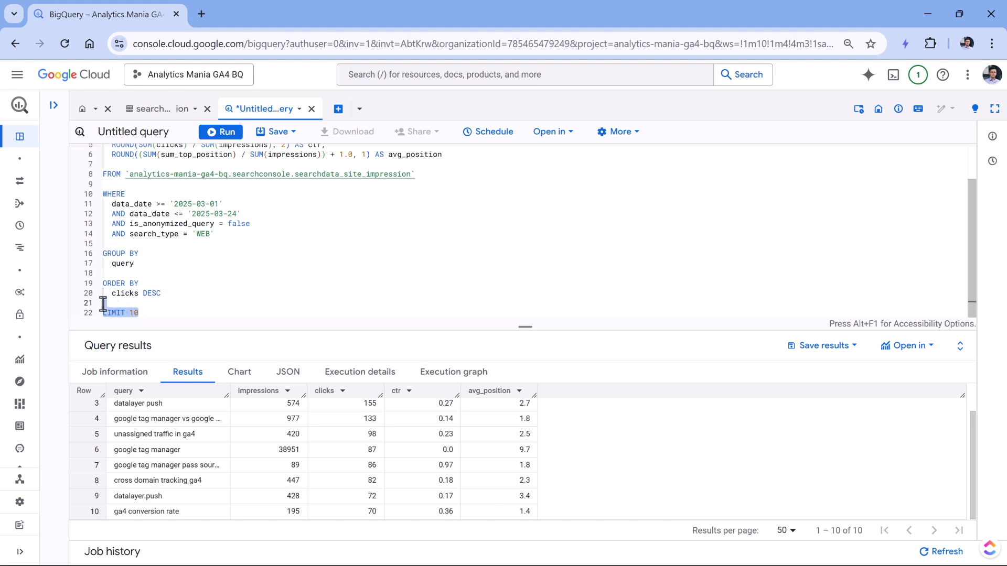
key(BackSpace)
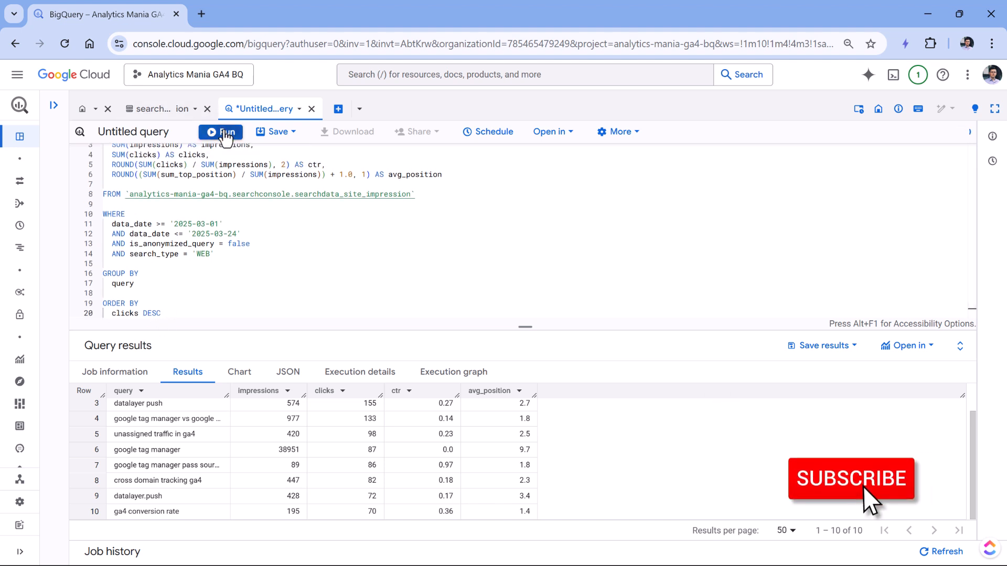
click(220, 132)
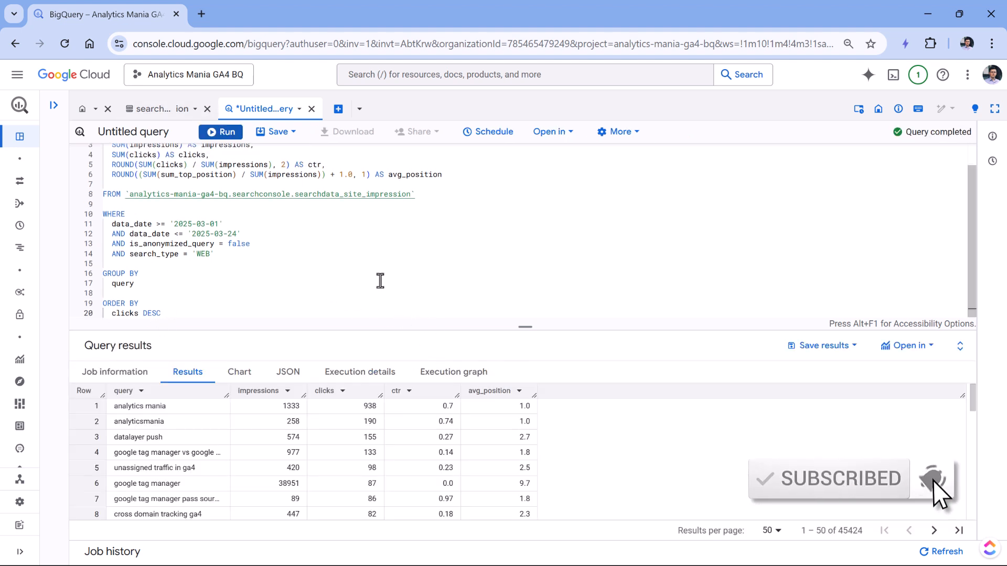
drag(837, 531, 857, 535)
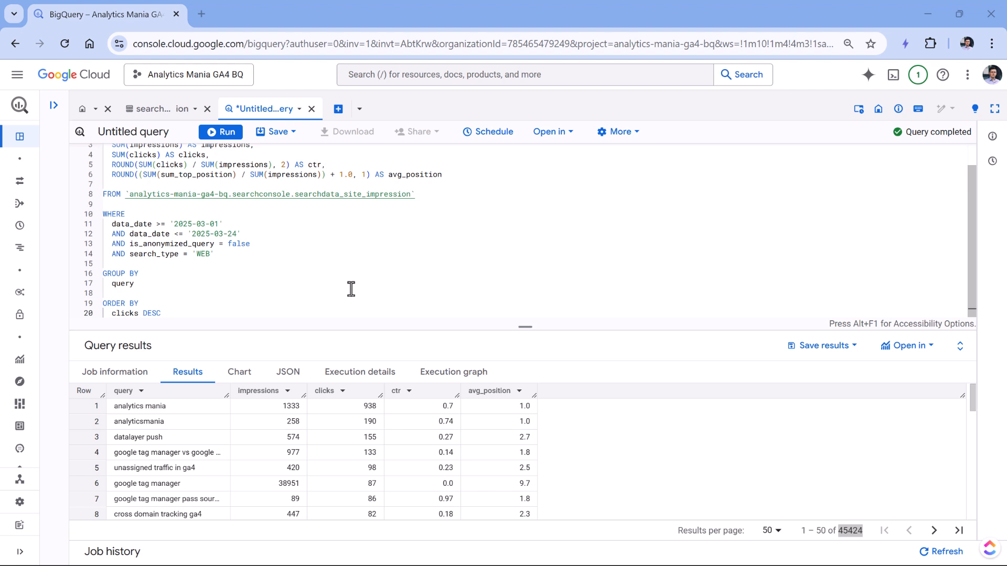
- Replace the two fixed date conditions in the WHERE clause with data_date >= CURRENT_DATE() - INTERVAL 30 DAY
drag(241, 234, 104, 225)
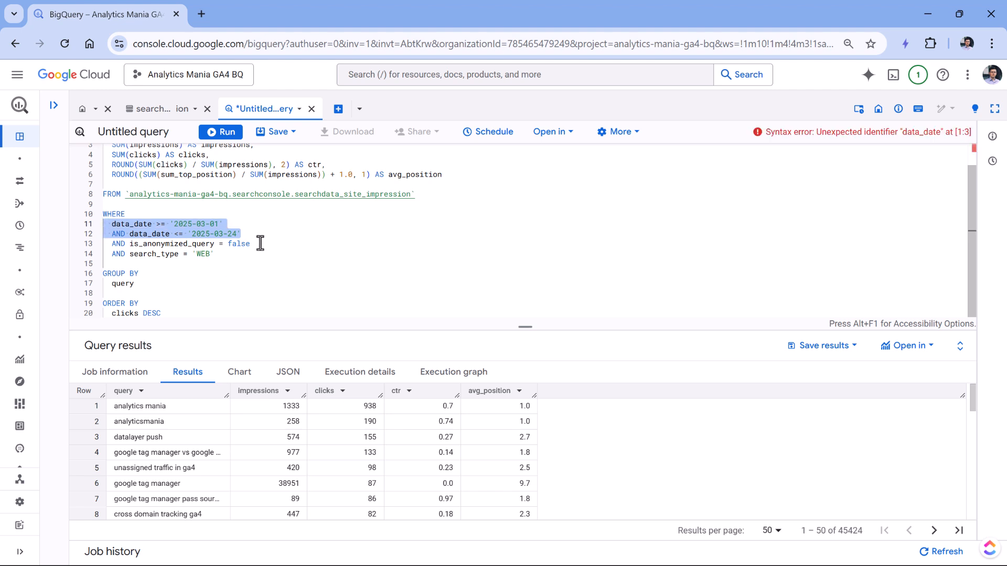
click(213, 227)
drag(249, 233, 156, 229)
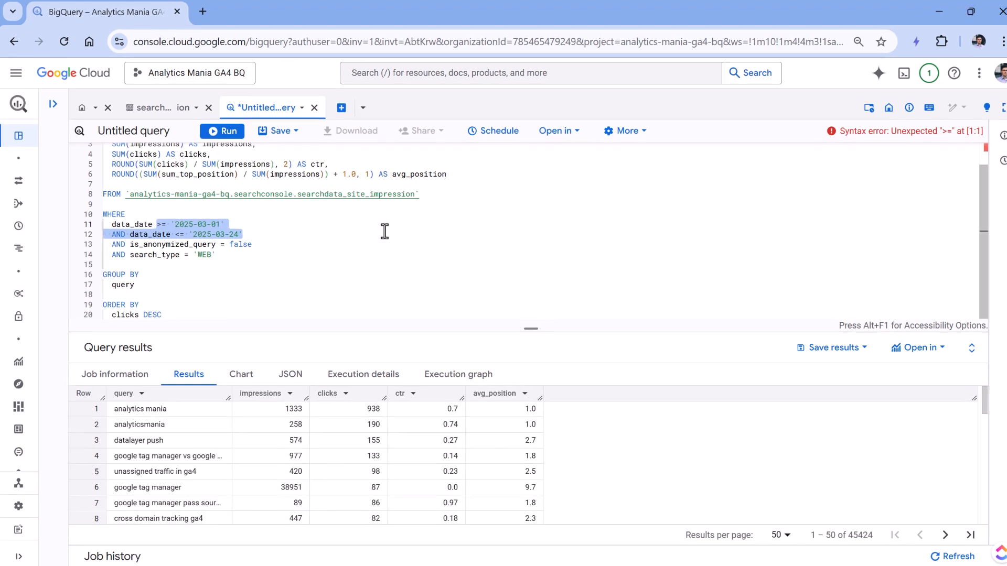
key(BackSpace)
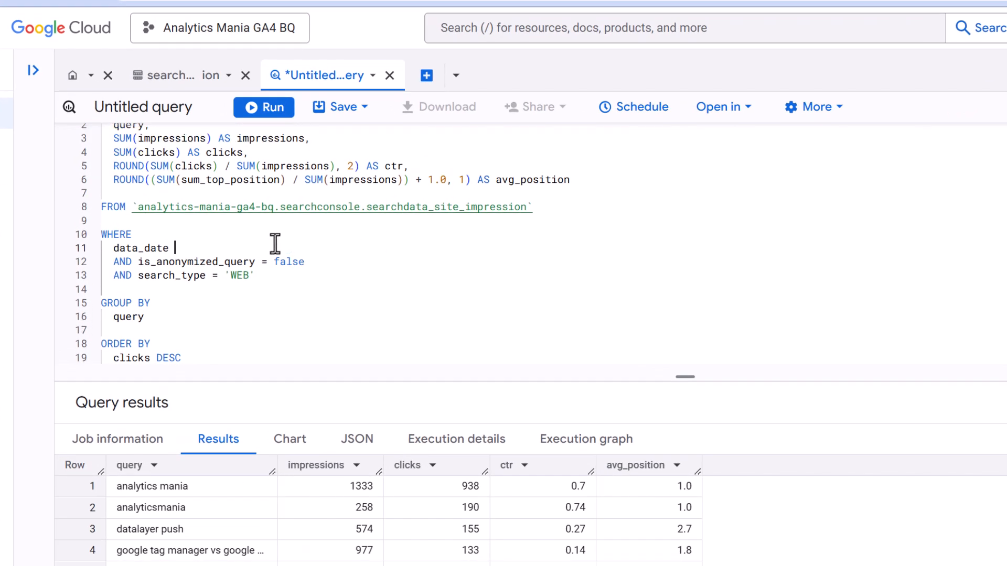
text(>)
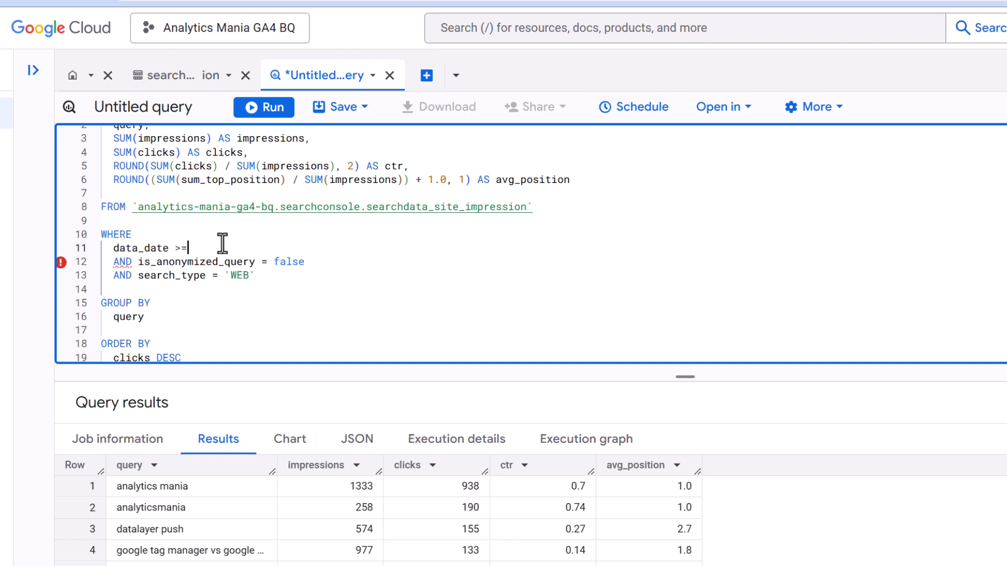
text(= CURRENT_DATE() )
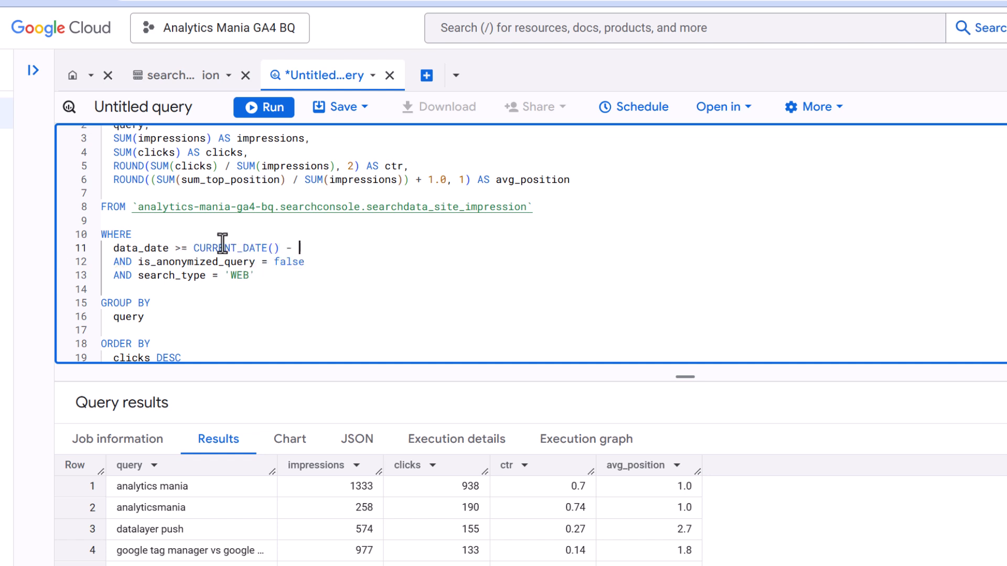
text(- INTERVAL 30 DAY)
- Review the day count, the interval and the whole CURRENT_DATE() expression in the relative date filter
double_click(360, 248)
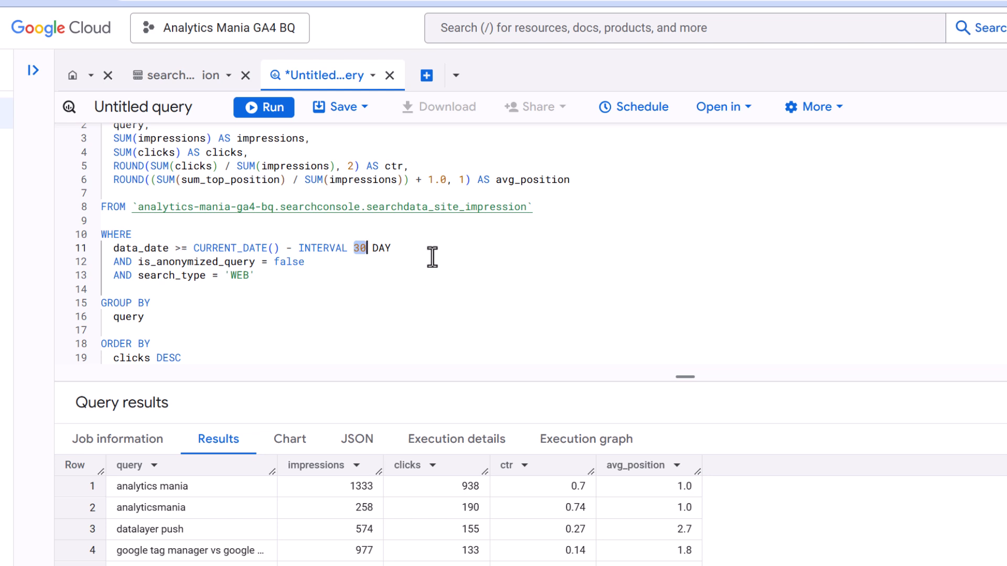
click(427, 240)
click(415, 253)
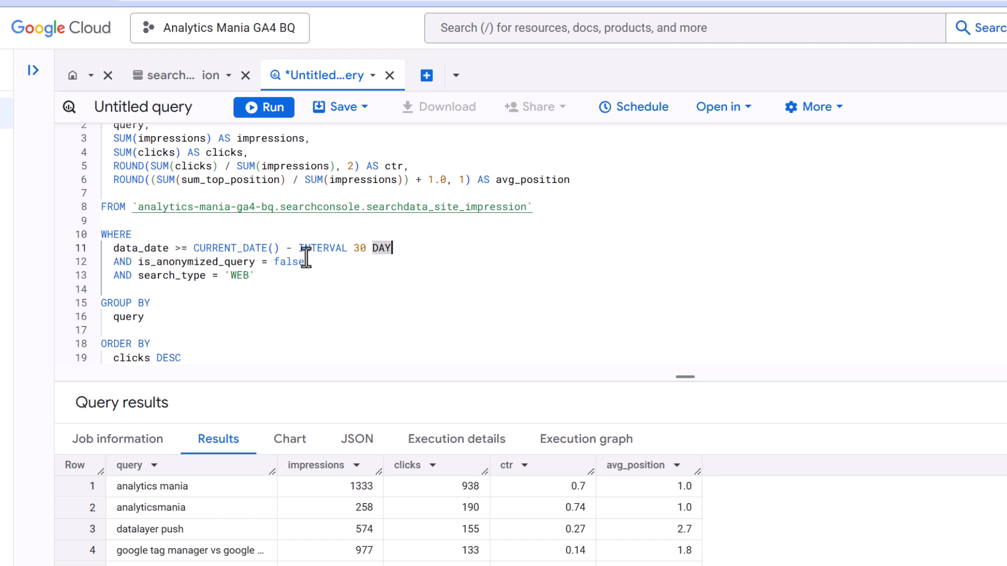
drag(194, 252, 400, 250)
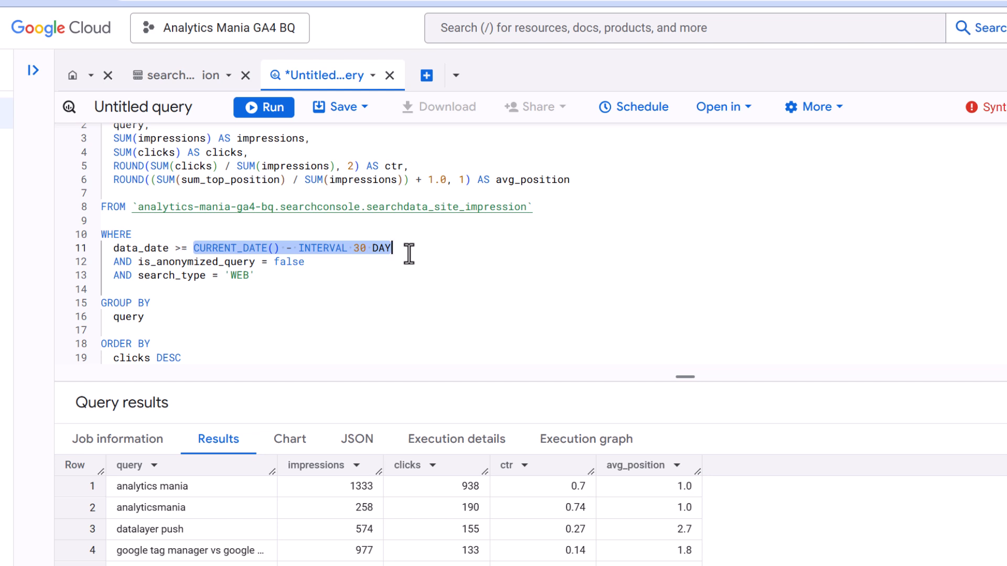
drag(391, 248, 299, 248)
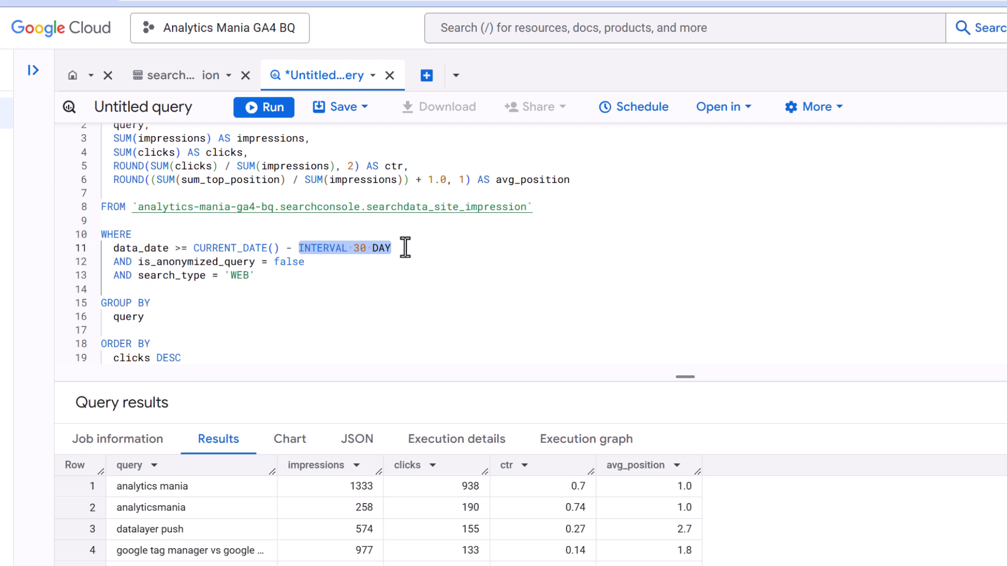
click(673, 262)
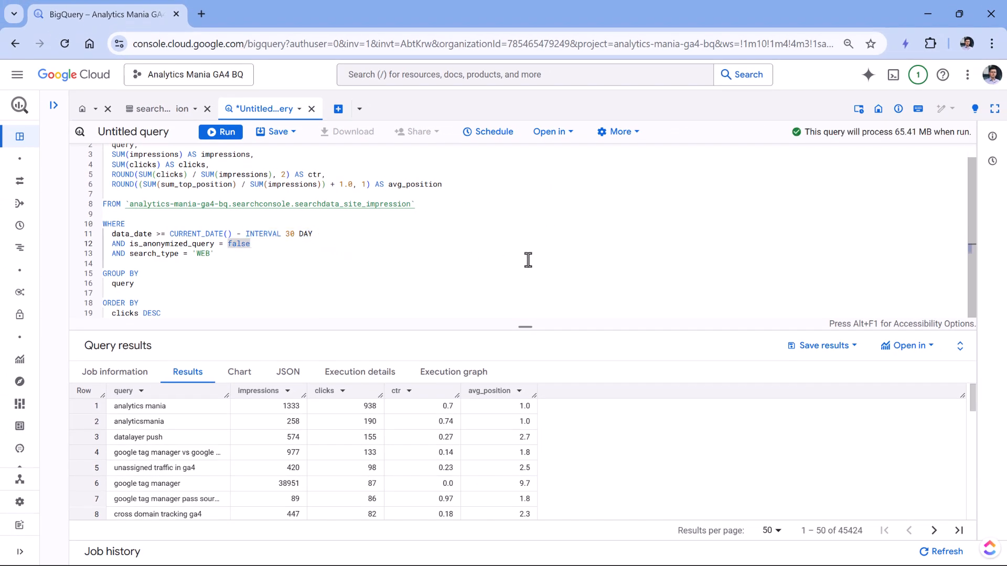
- Run the query with the relative date filter and look through the first page of results
click(220, 134)
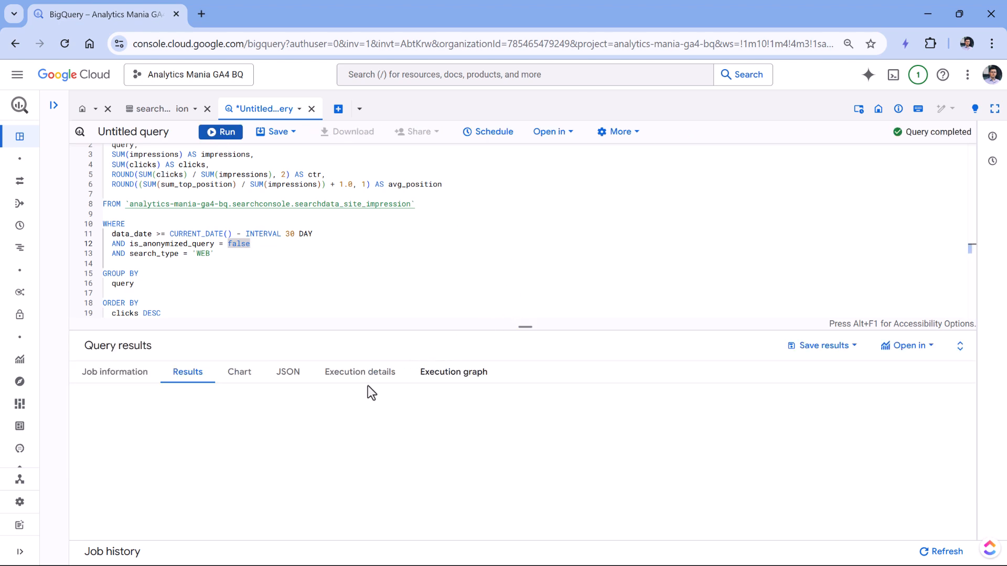
scroll(274, 427, down, 13)
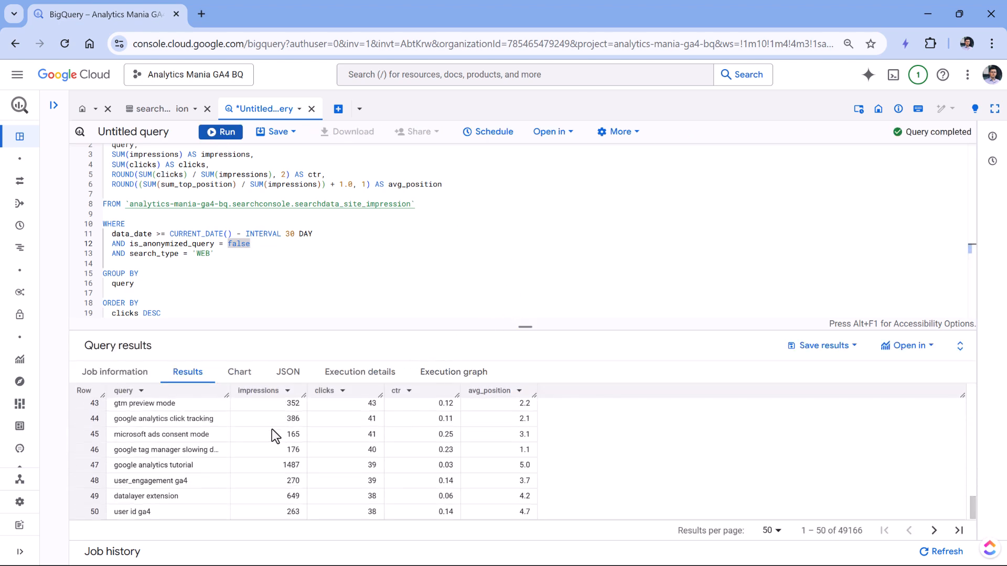
scroll(271, 429, up, 11)
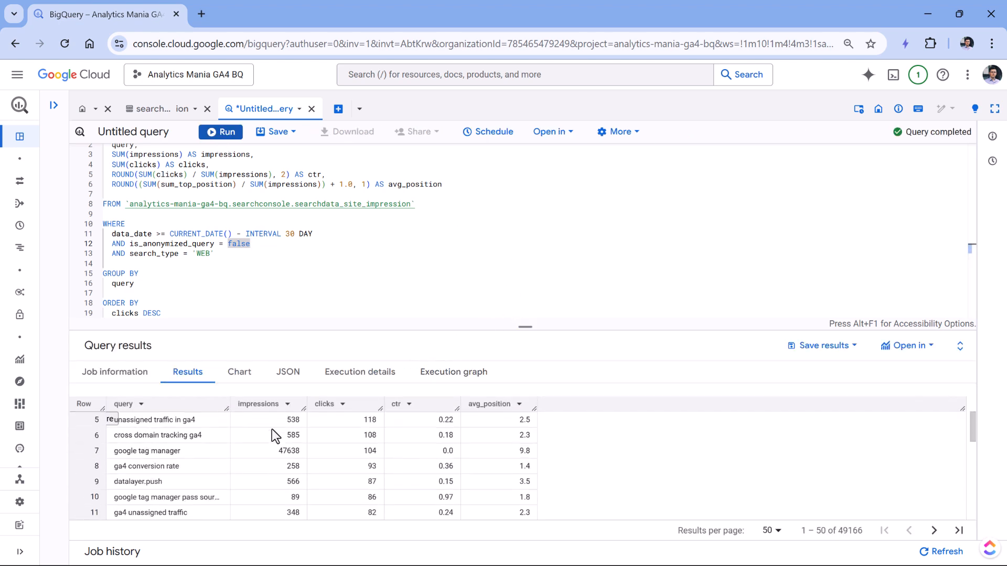
- Review the selected columns and the full source table name in the FROM clause of the query
scroll(272, 430, up, 3)
scroll(484, 193, up, 1)
click(484, 194)
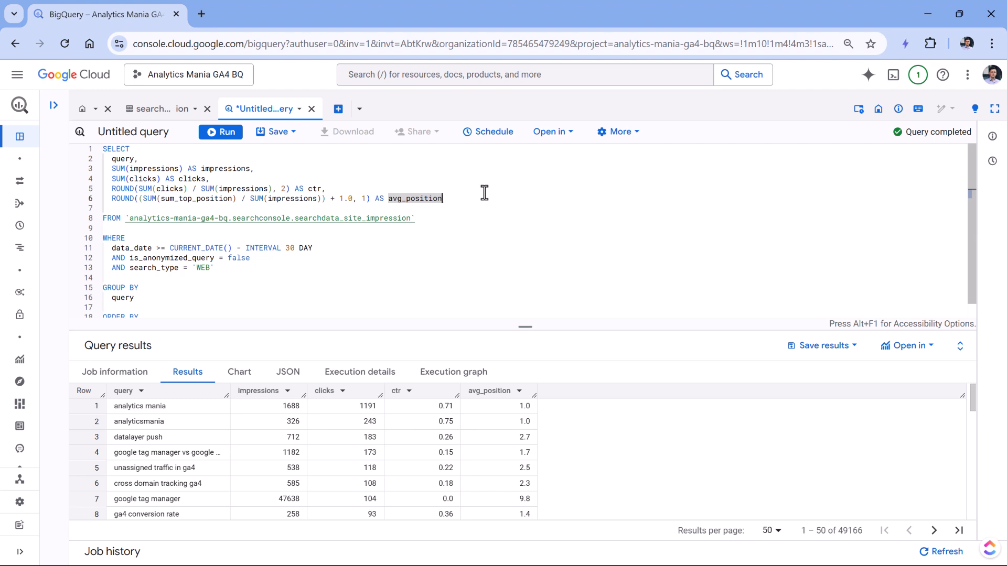
drag(130, 218, 412, 218)
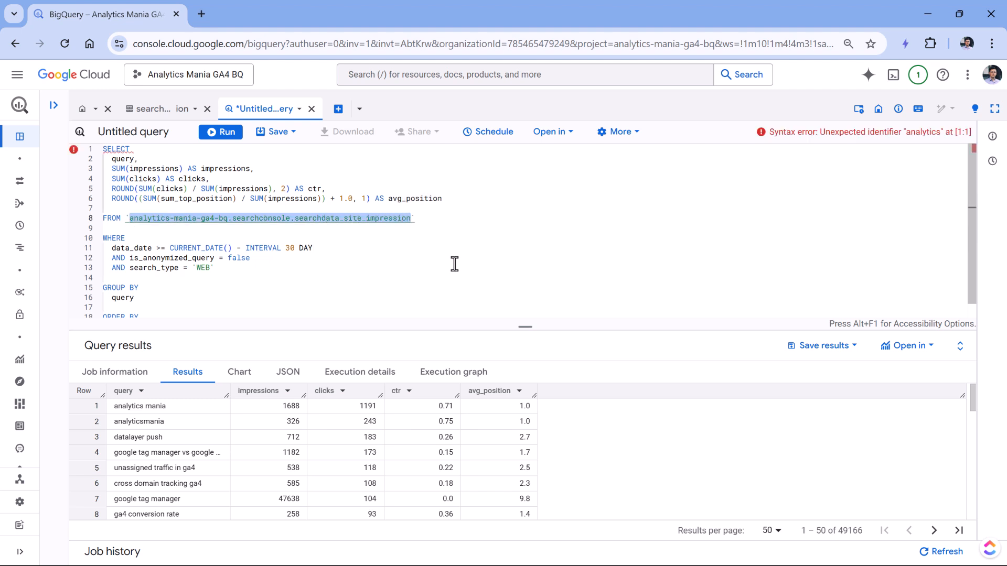
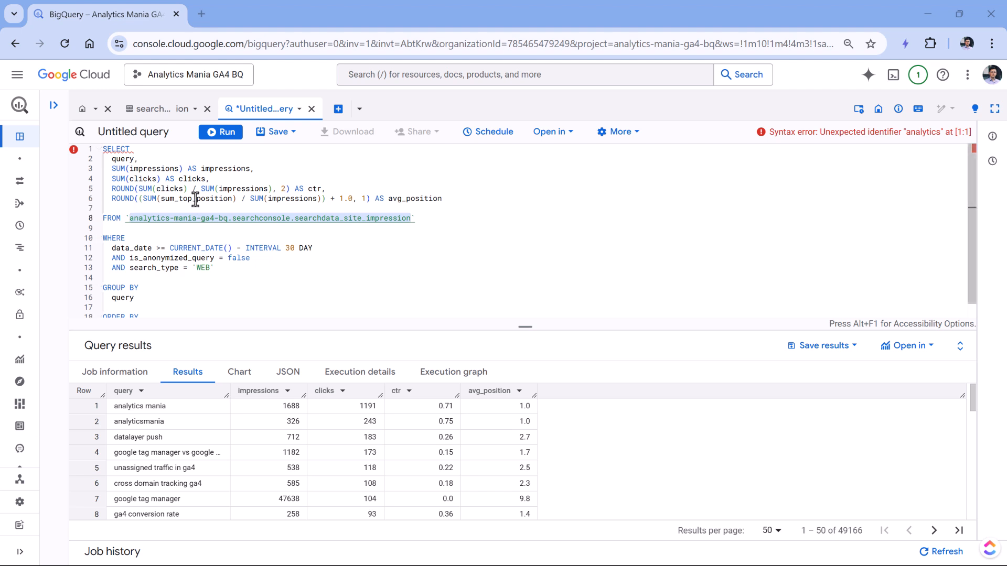
scroll(152, 254, down, 1)
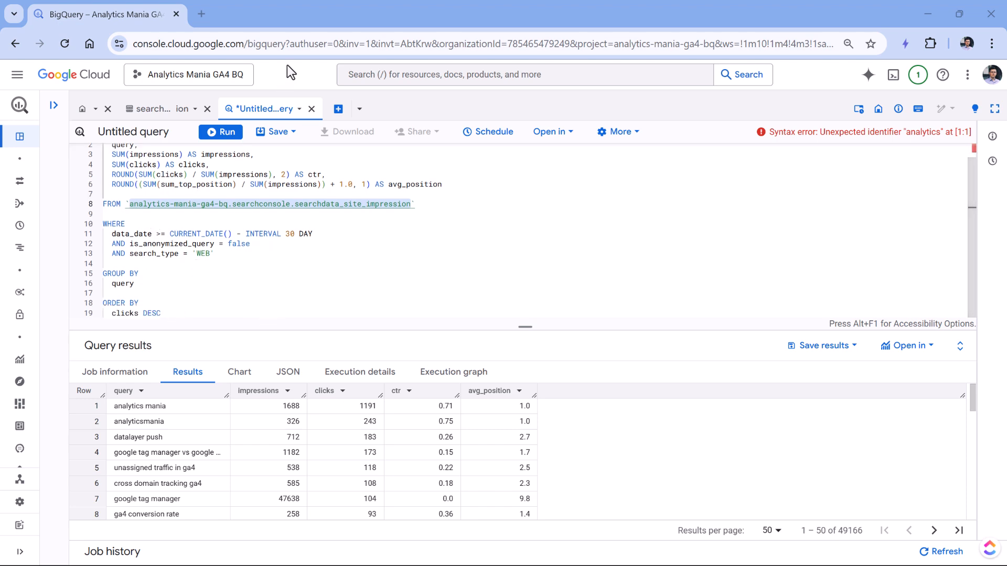
- Close the current query without saving it and start a new query from the searchdata_site_impression table
click(312, 109)
click(597, 346)
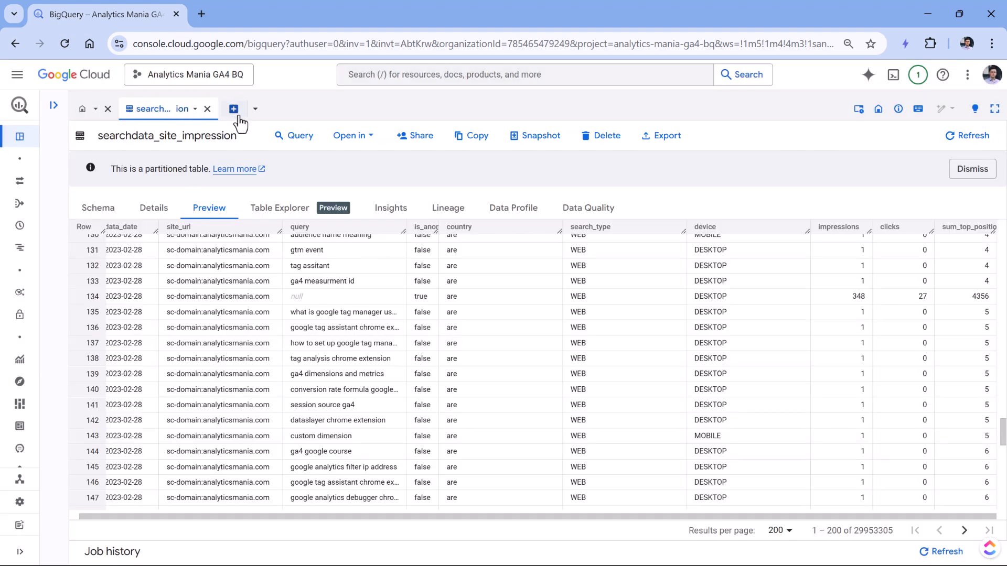
click(293, 132)
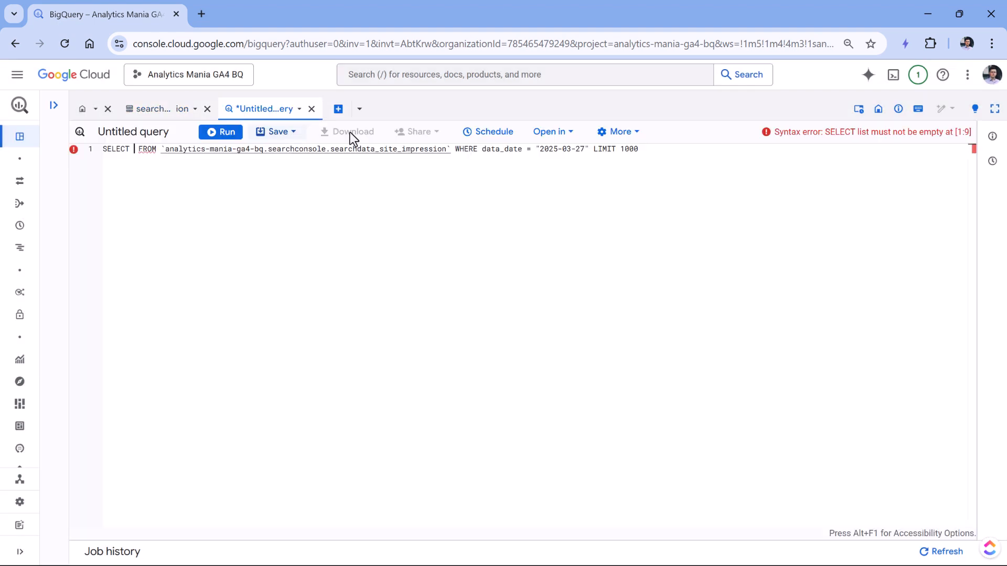
- Paste the fixed-date template query with clicks, impressions, ctr and avg_position a few lines below the default SELECT statement
click(661, 163)
key(Return)
key(Return)
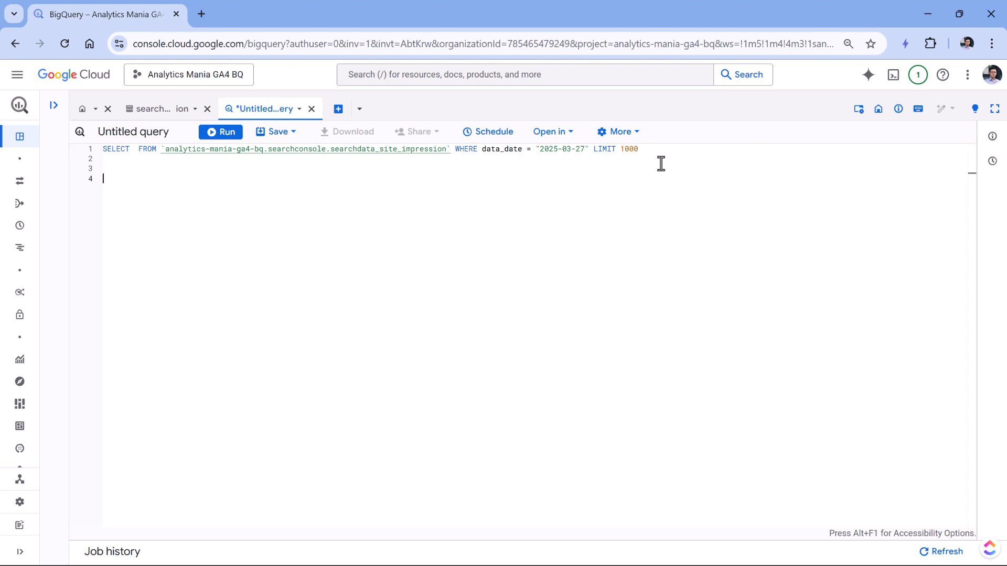
text(data_date >= CURRENT_DATE() - INTERVAL 30 DAY)
key(ctrl+z)
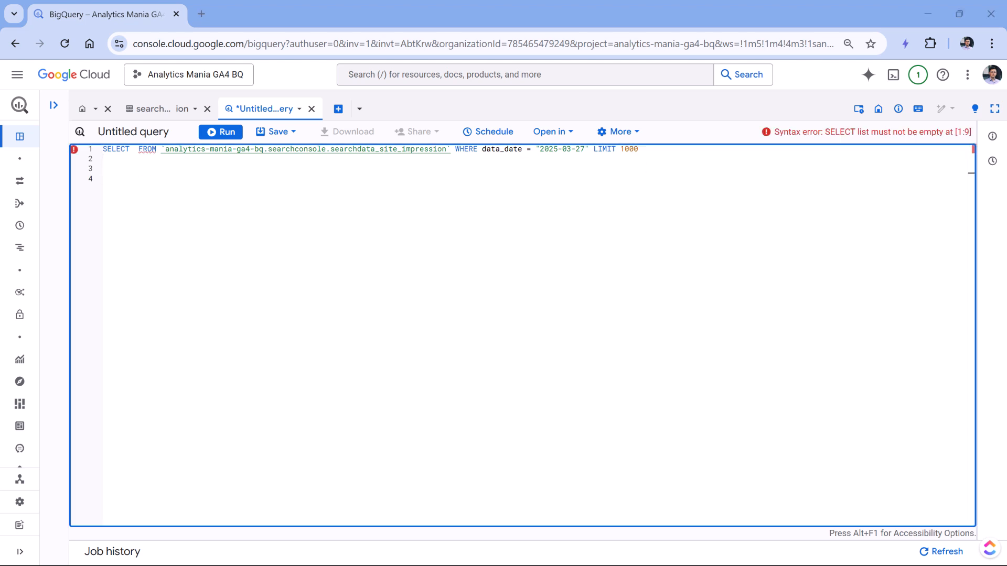
click(135, 179)
text(SELECT   query,   SUM(clicks) AS clicks,   SUM(impressions) AS impressions,   ROUND(SUM(clicks) / SUM(impressions), 2) AS ctr,   ROUND((SUM(sum_top_position) / SUM(impressions)) + 1.0, 1) AS avg_position FROM   `you-project.searchconsole.searchdata_site_impression` -- Replace with your url_impression table WHERE   data_date >= 'YYYY-MM-DD' -- Replace YYYY-MM-DD with your start date   AND data_date <= 'YYYY-MM-DD' -- Replace YYYY-MM-DD with your end date   AND is_anonymized_query = false   AND search_type = "WEB" GROUP BY   query ORDER BY   clicks DESC)
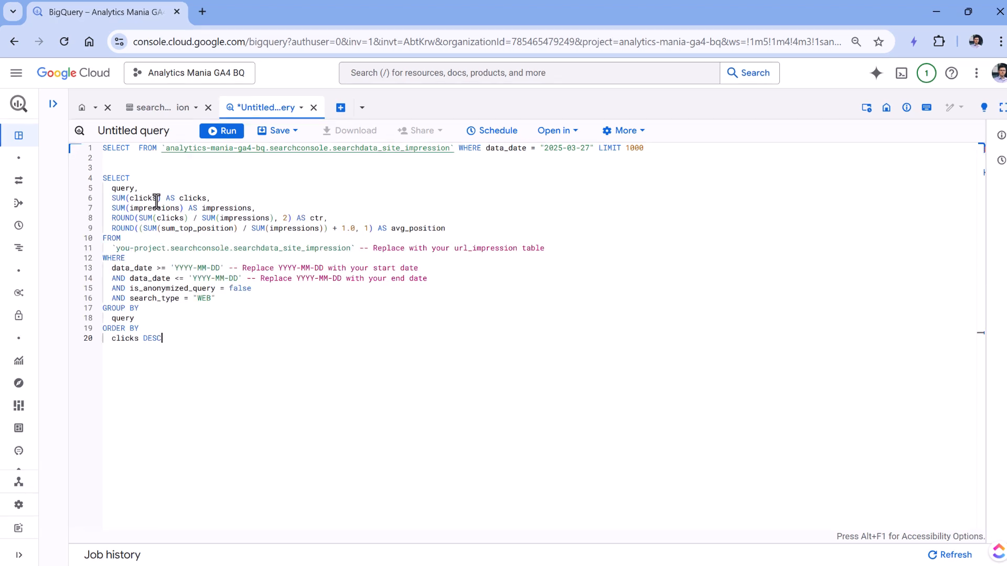
- Replace the template's placeholder table name with analytics-mania-ga4-bq.searchconsole.searchdata_site_impression, copied from the default statement
drag(176, 124, 546, 124)
key(ctrl+c)
drag(417, 251, 116, 252)
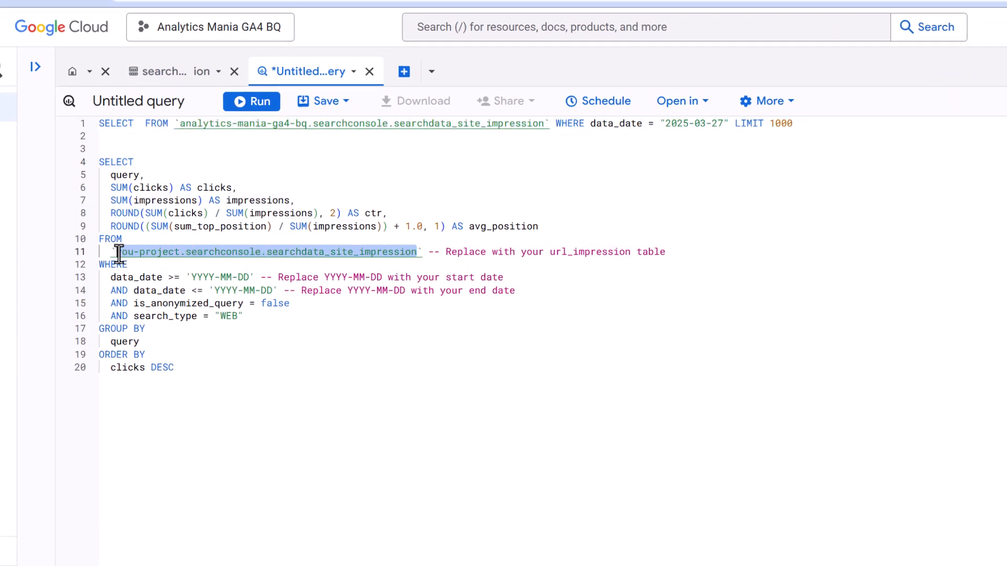
key(ctrl+v)
- Delete the default SELECT statement and the empty lines above the template query
drag(812, 122, 81, 121)
key(Delete)
key(Delete)
key(Delete)
key(Delete)
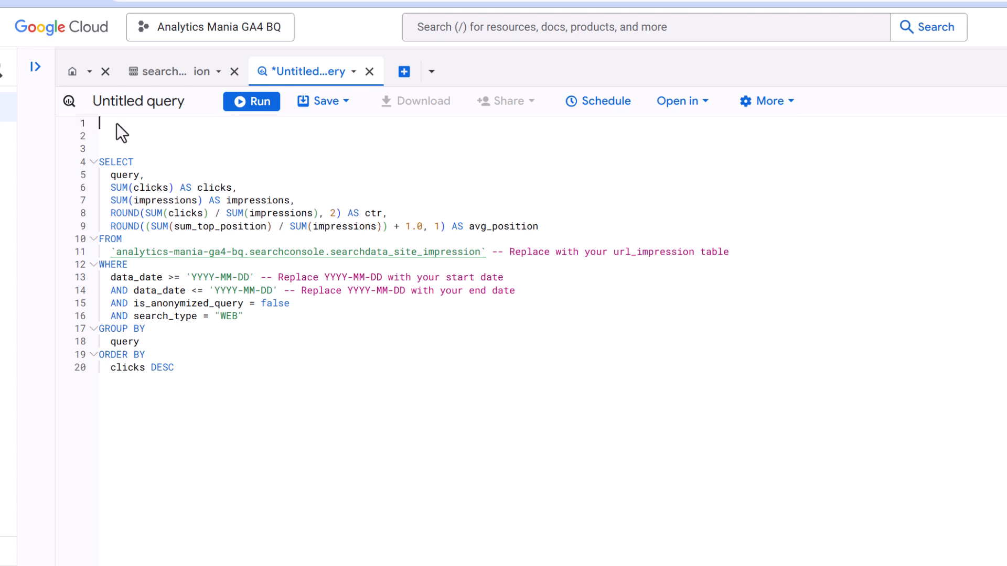
- Examine the template's start and end date placeholders, its selected metrics and the query as a whole
click(245, 240)
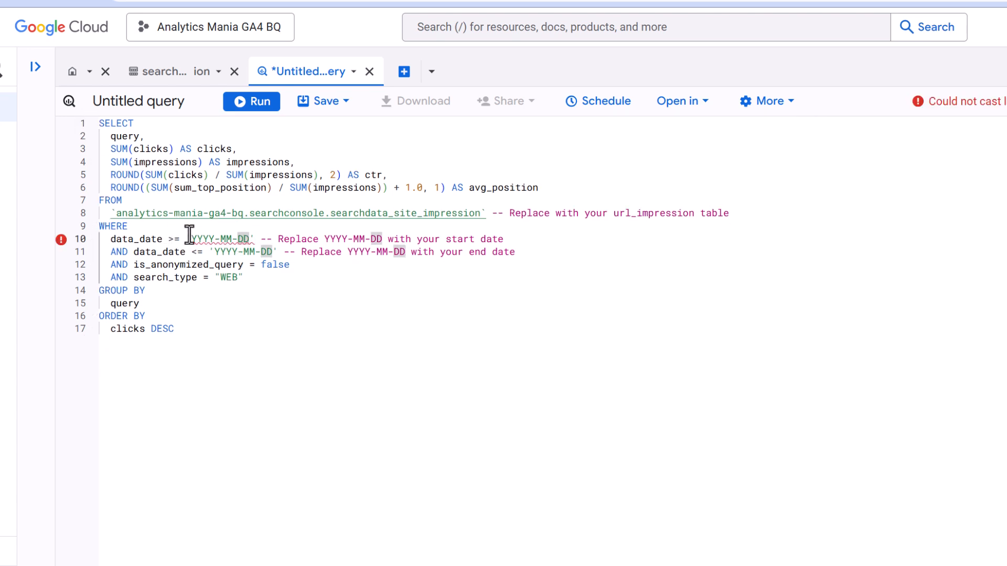
drag(191, 240, 273, 251)
click(250, 238)
click(273, 252)
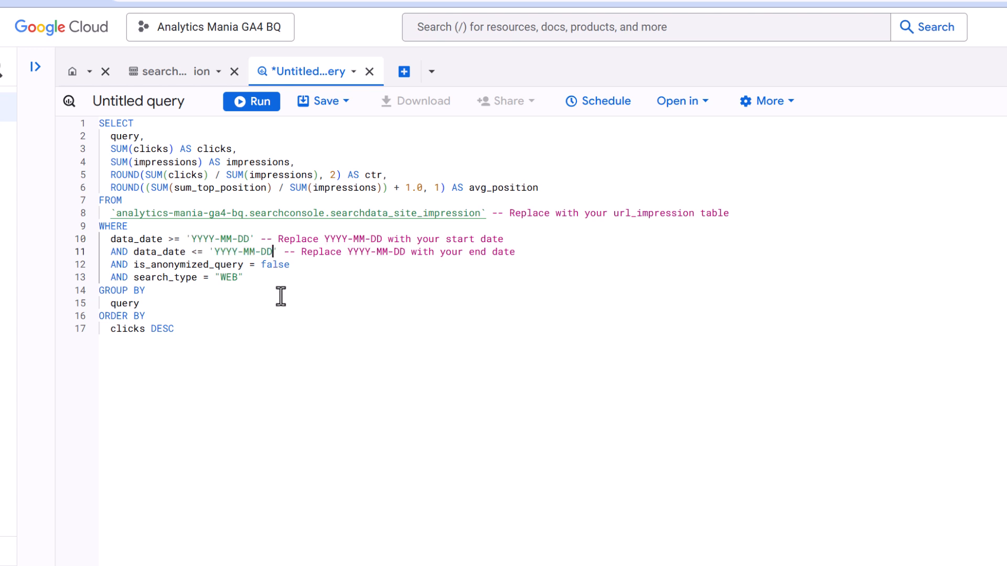
drag(200, 348, 100, 123)
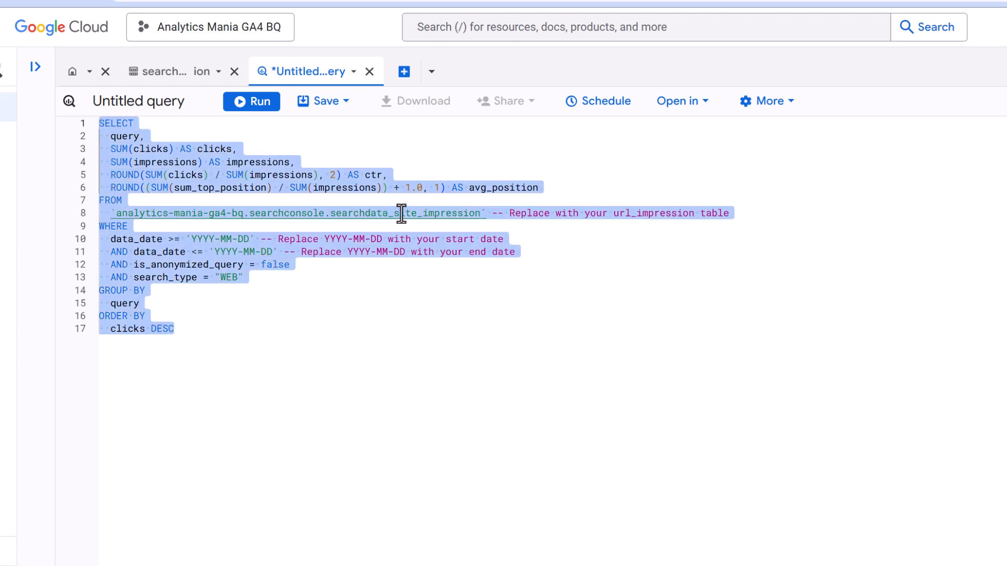
click(125, 135)
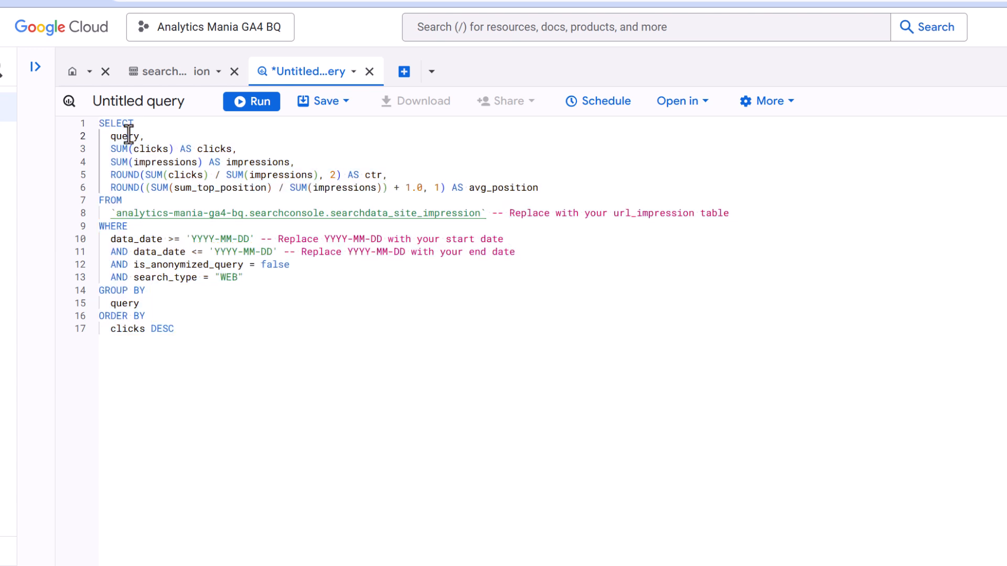
click(211, 149)
double_click(249, 161)
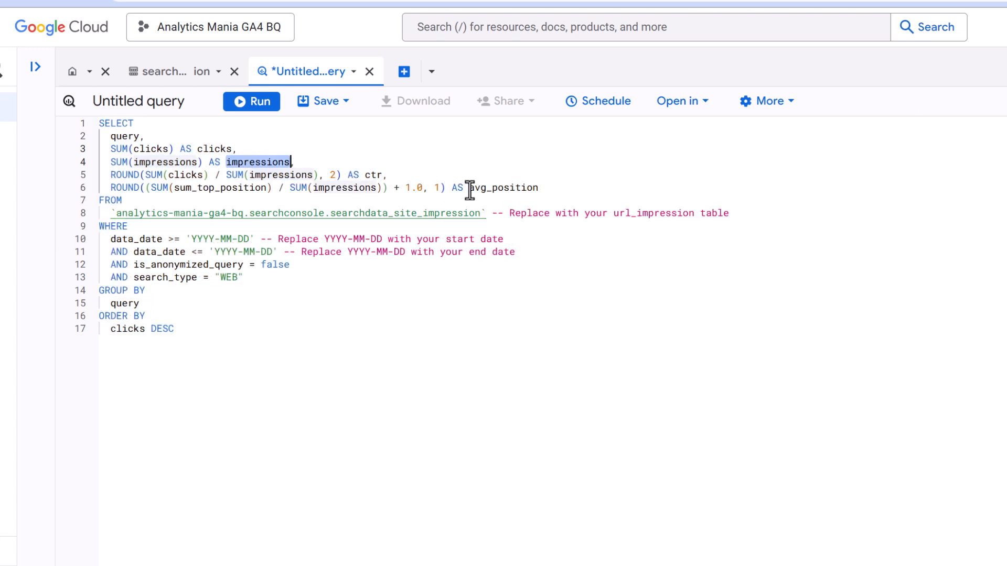
double_click(475, 188)
click(332, 301)
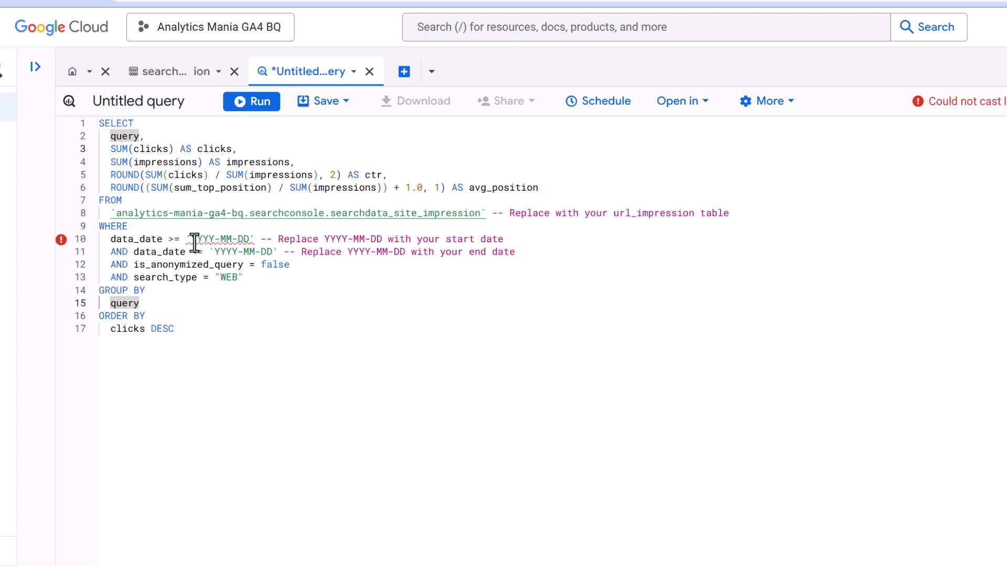
- Set the start date to 2025-03-01 and the end date to 2025-03-07, and run the query
mouse_move(192, 238)
mouse_down()
mouse_move(243, 236)
mouse_move(231, 227)
mouse_move(249, 237)
mouse_up()
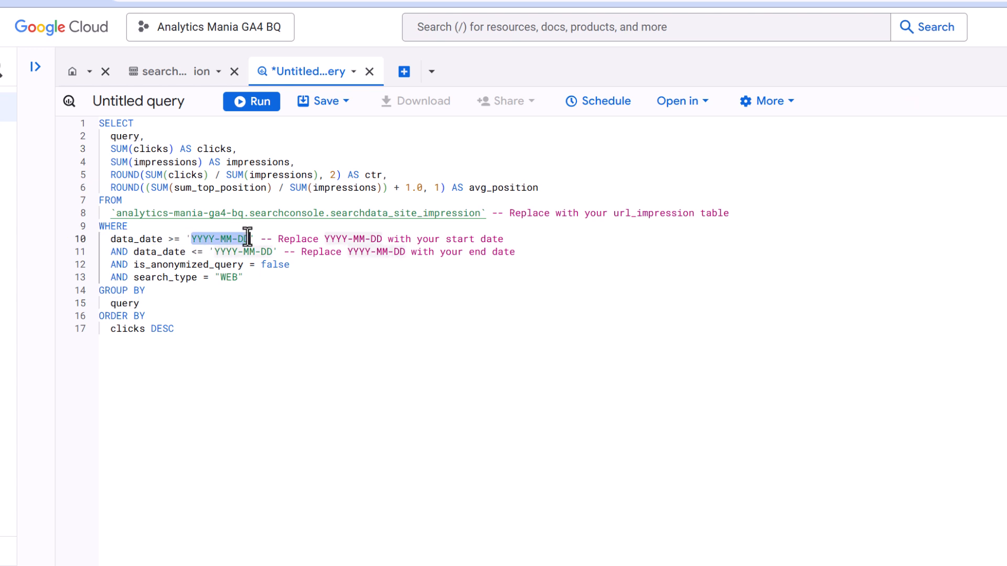
text(2025-03-)
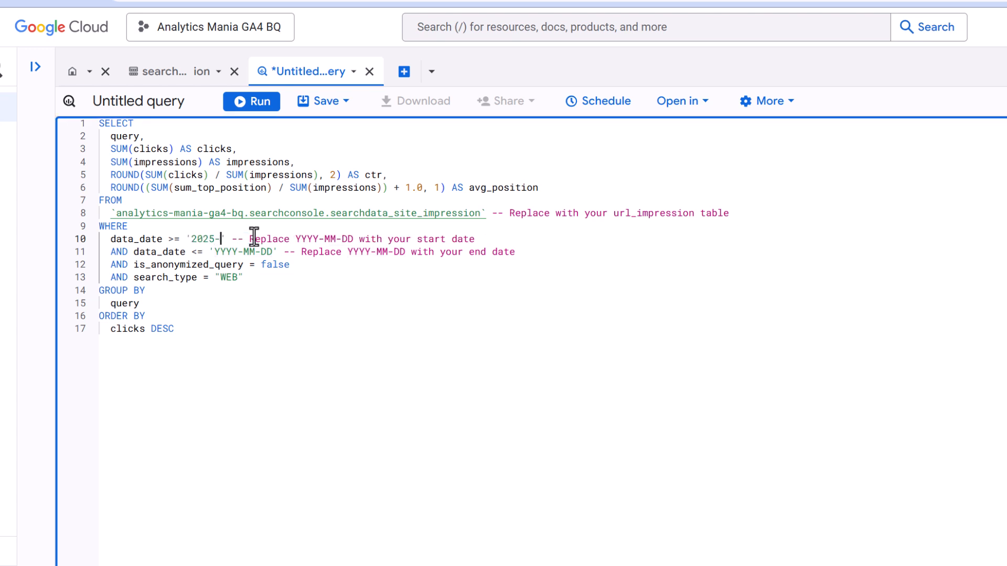
text(01)
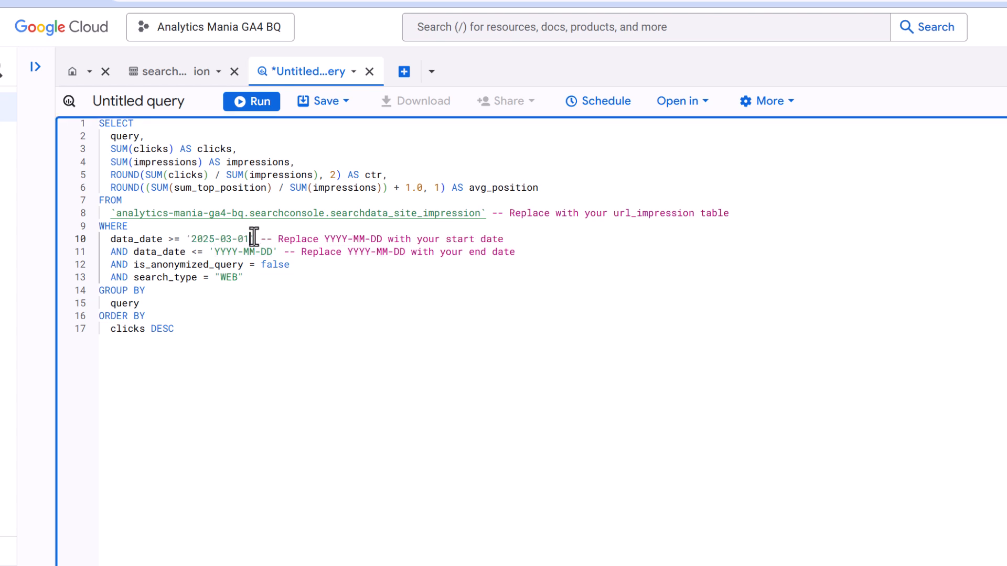
drag(215, 252, 272, 254)
text(2025-)
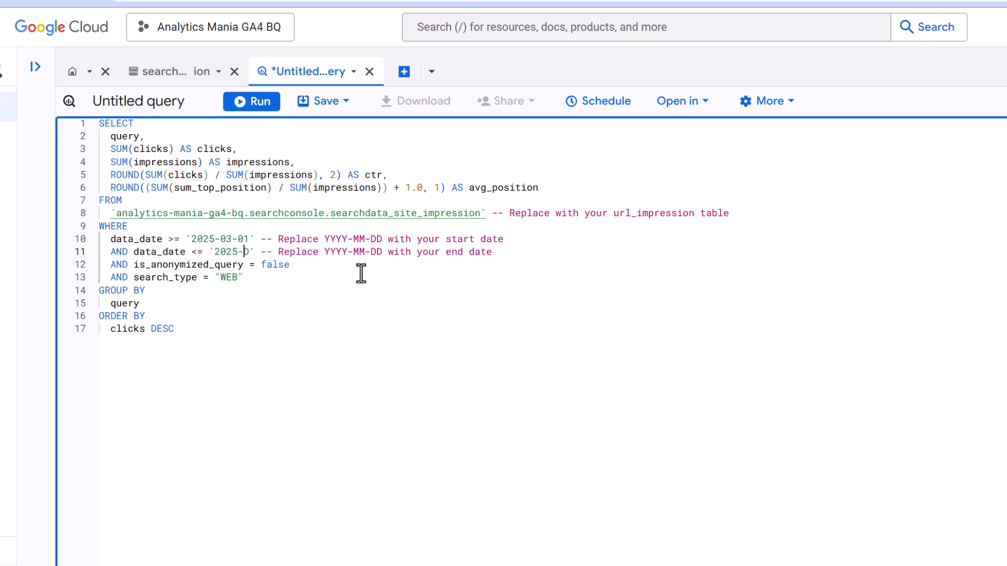
text(03-)
key(Delete)
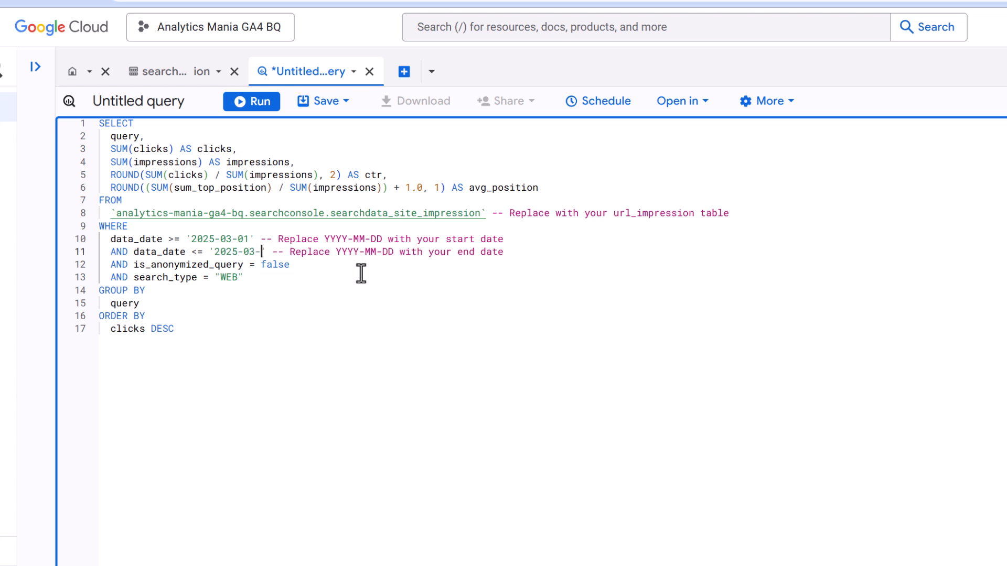
text(07)
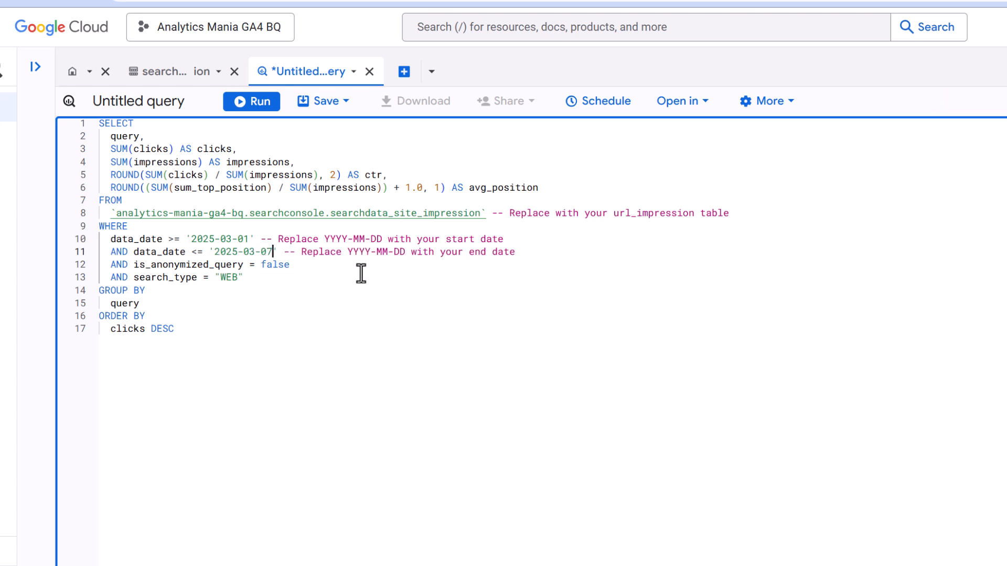
click(258, 102)
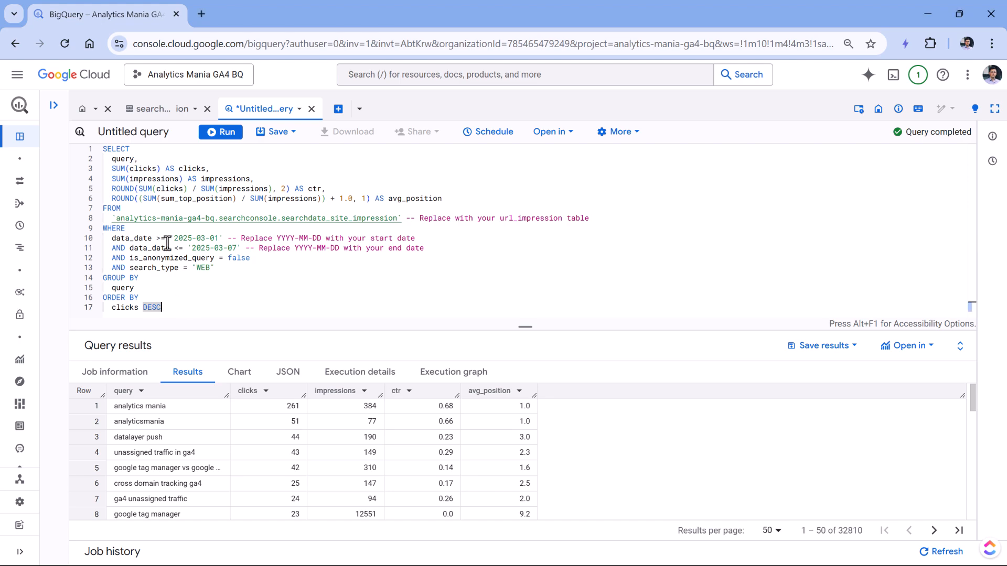
- Paste the relative-date template query below the current one and review its CURRENT_DATE() - INTERVAL 30 DAY condition
key(ctrl+v)
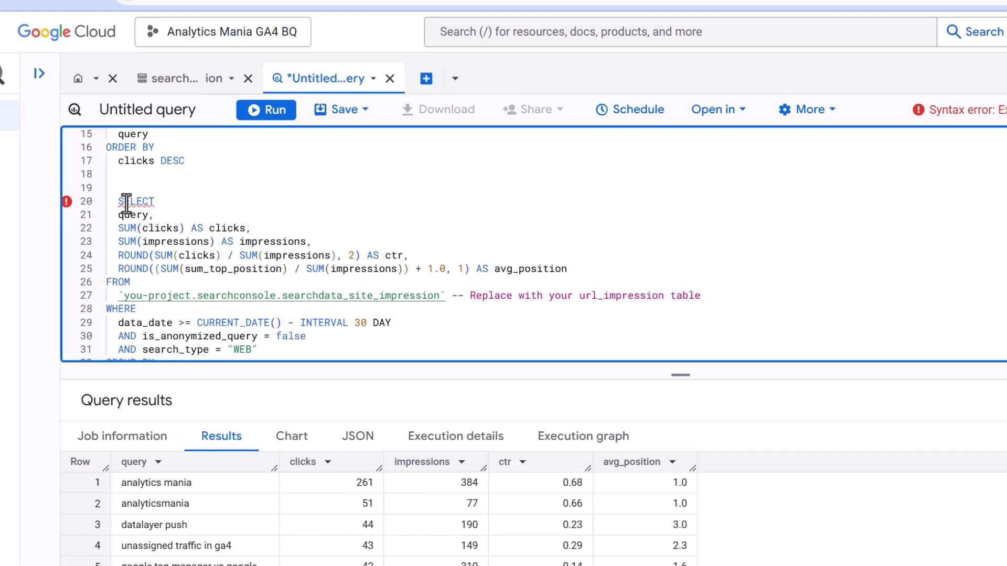
drag(126, 204, 216, 257)
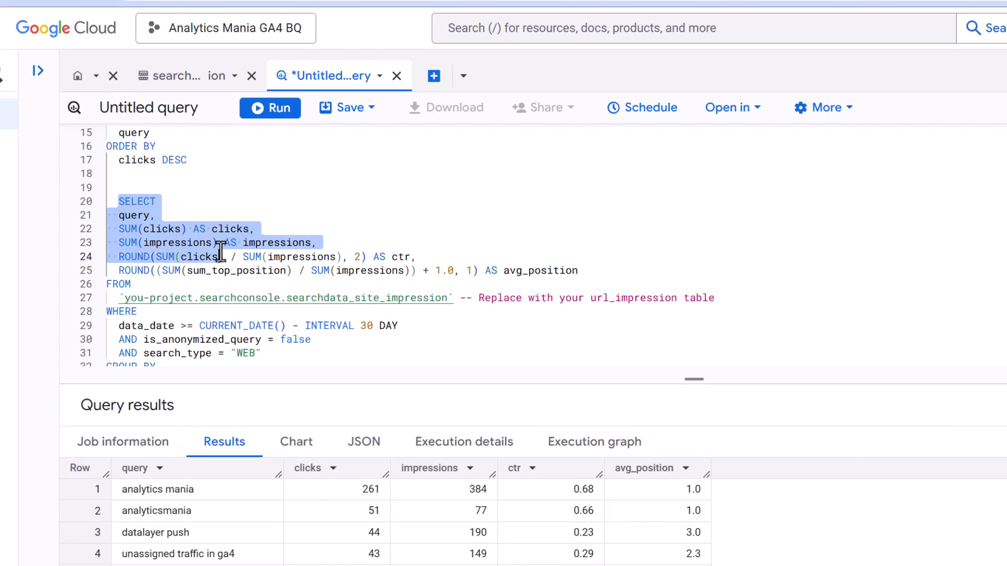
click(217, 256)
scroll(290, 223, down, 2)
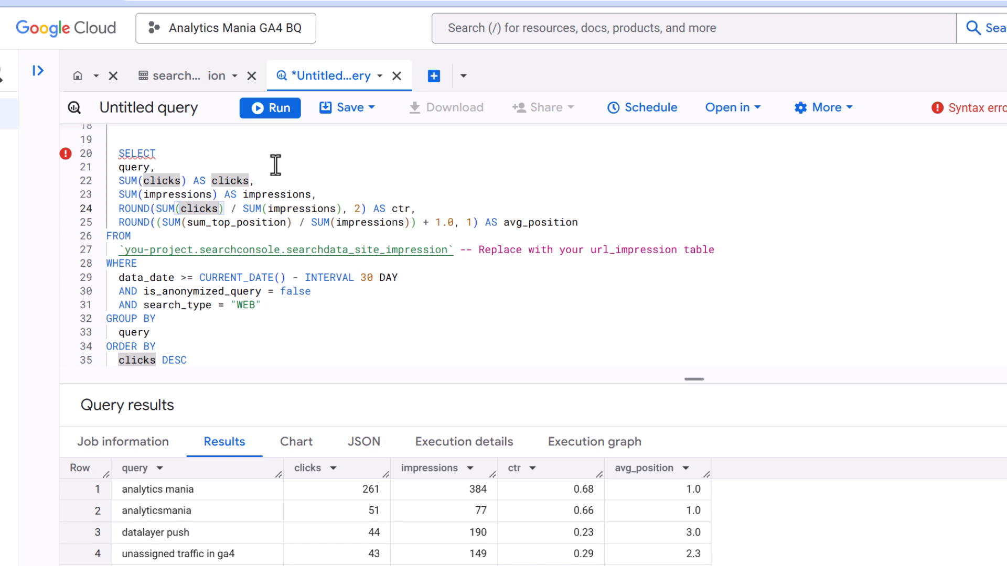
drag(396, 277, 213, 270)
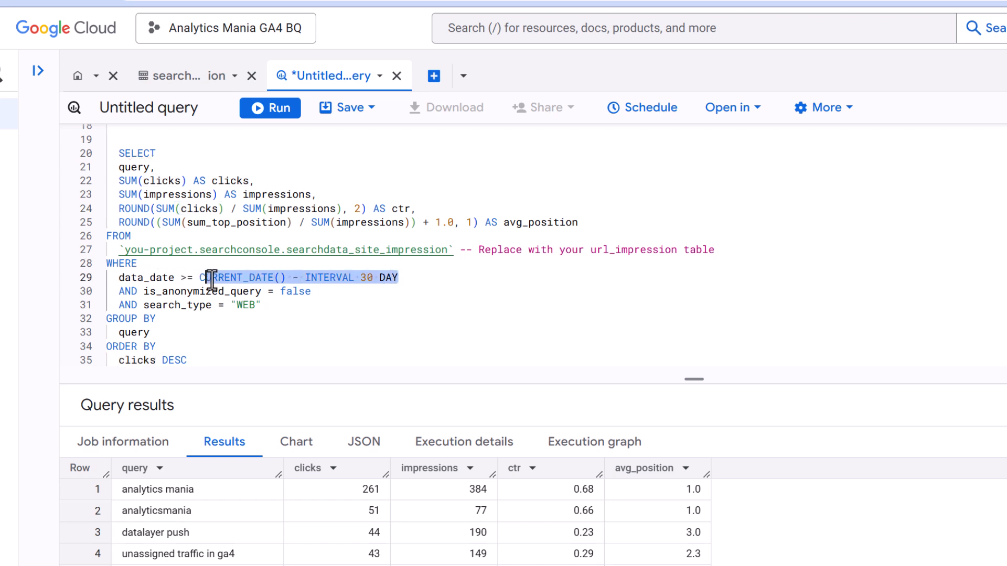
- Replace the placeholder table name in the relative-date query with the real table name from the first query
scroll(216, 284, up, 6)
click(514, 227)
drag(508, 228, 124, 228)
scroll(251, 254, down, 5)
drag(128, 302, 448, 297)
- Delete the fixed-date query and the empty lines above the relative-date query
scroll(191, 311, up, 4)
drag(188, 304, 94, 126)
key(BackSpace)
key(Delete)
key(Delete)
key(Delete)
key(Delete)
key(Delete)
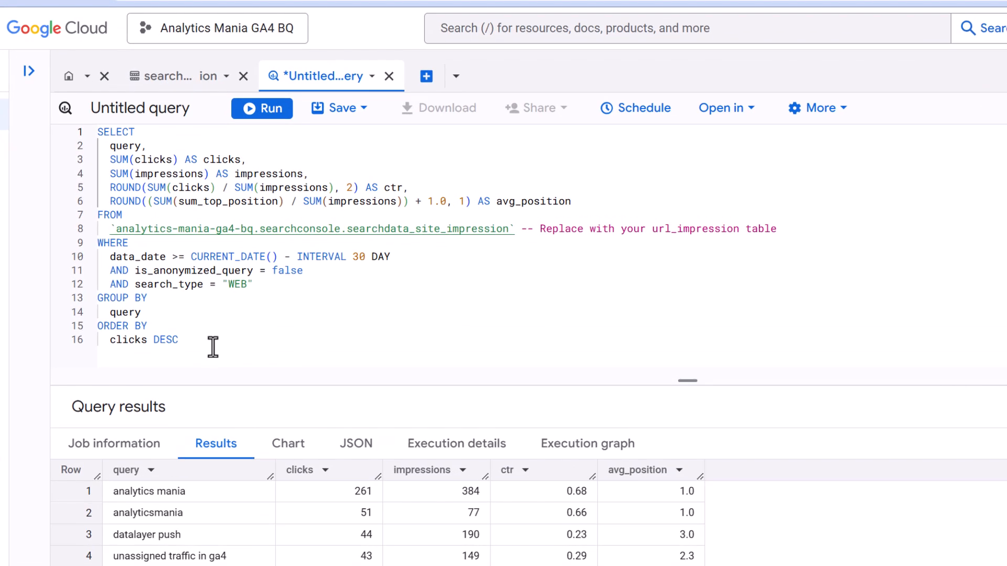
- Paste the template query containing the query LIKE '%text%' condition below the relative-date query
click(211, 301)
key(Return)
key(Return)
key(Return)
key(ctrl+v)
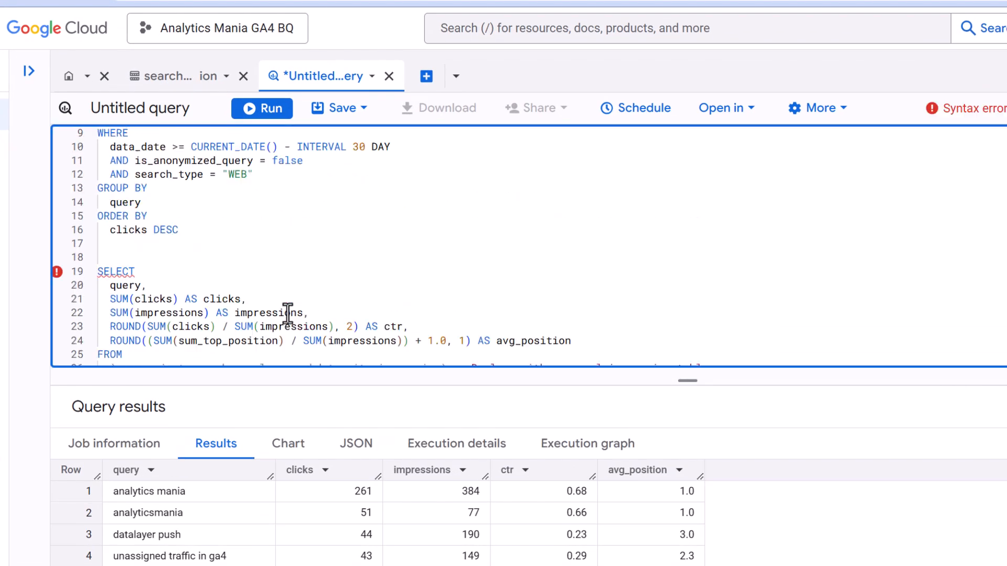
- Replace the placeholder table name in the text-filter query with the analytics-mania-ga4-bq table name from the relative-date query
scroll(288, 270, up, 5)
drag(508, 229, 117, 229)
key(ctrl+c)
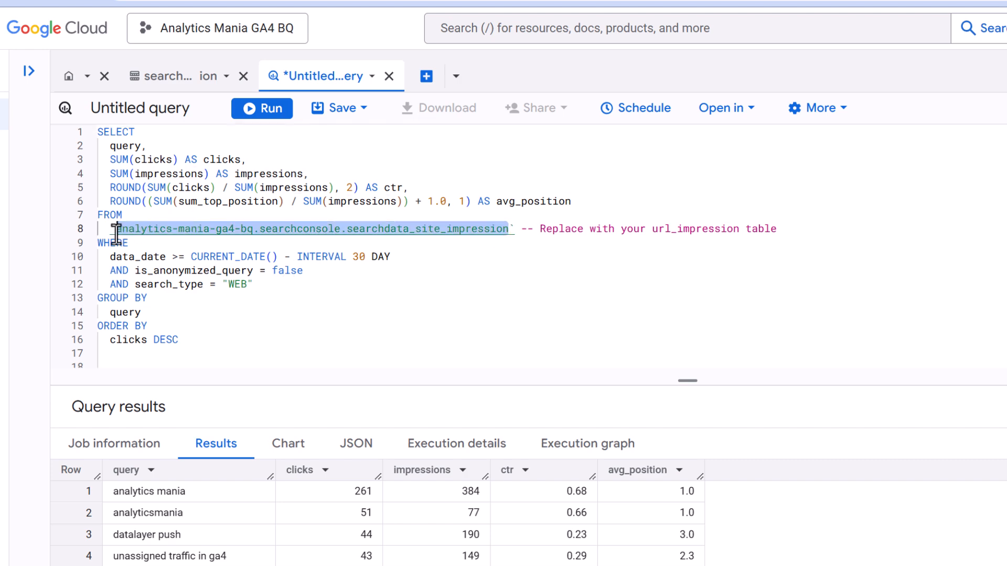
scroll(284, 248, down, 1)
scroll(284, 247, down, 3)
drag(117, 284, 441, 283)
key(ctrl+v)
- Delete the relative-date query above so that only the text-filter query remains
scroll(445, 292, up, 3)
drag(99, 331, 98, 130)
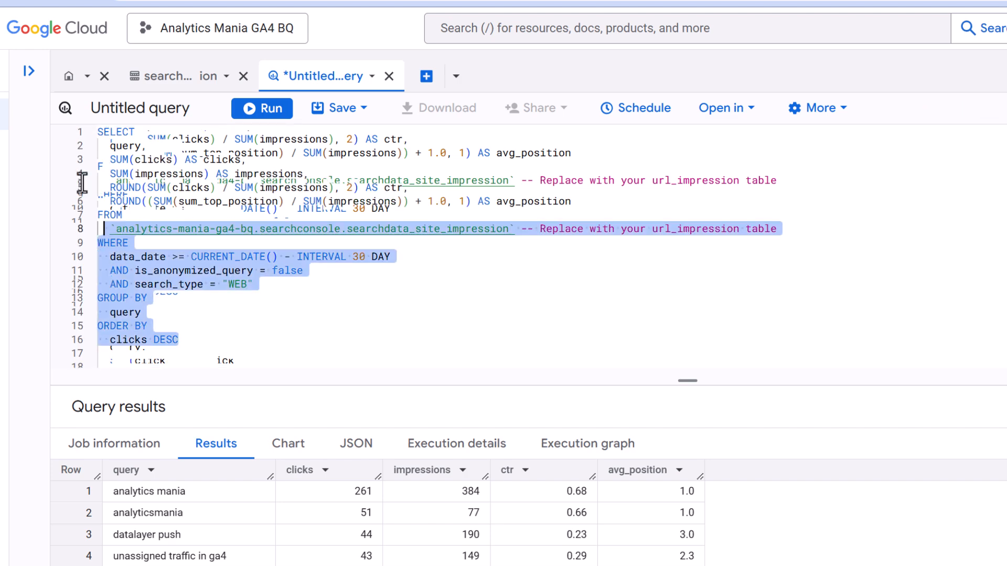
key(BackSpace)
- Check the start date condition and change the search string in the query LIKE condition to mania
click(239, 247)
drag(197, 256, 258, 255)
click(284, 256)
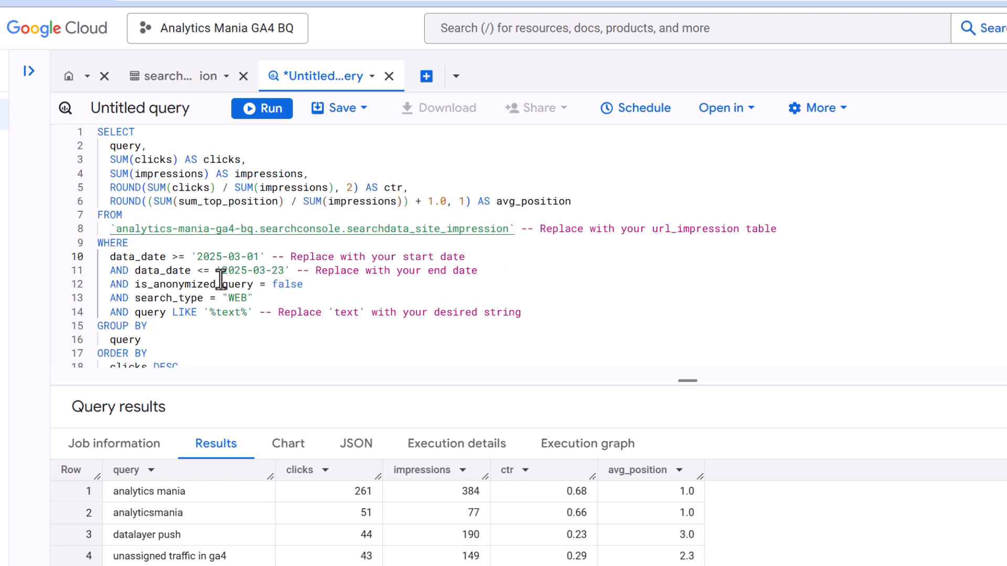
double_click(231, 313)
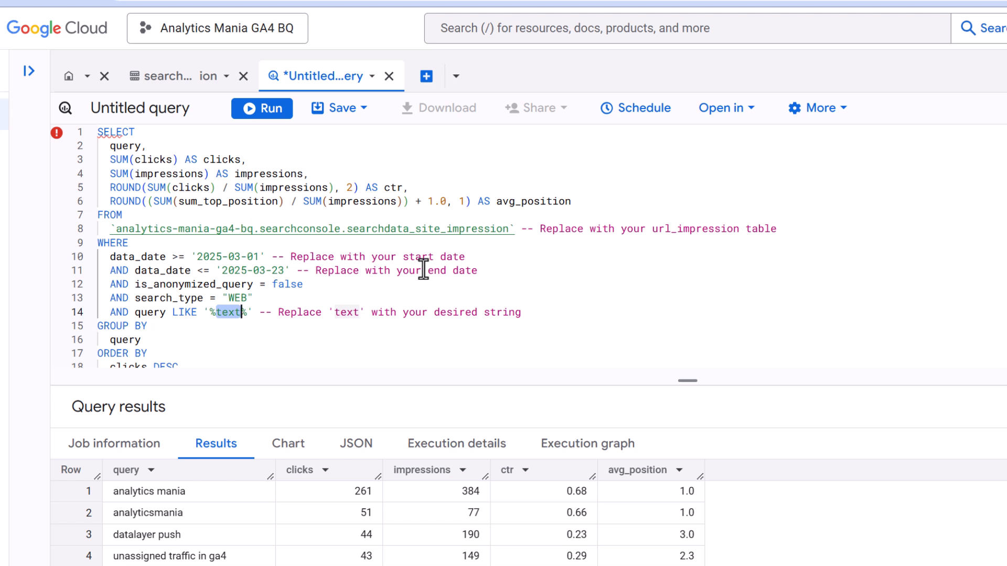
text(mania)
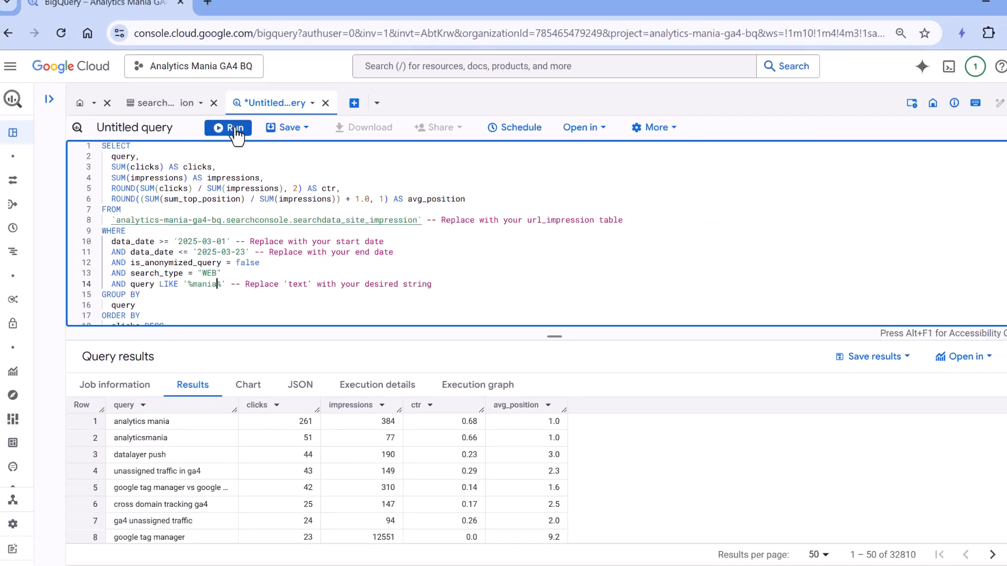
- Run the text-filter query for mania and review the clicks of the returned queries
click(235, 129)
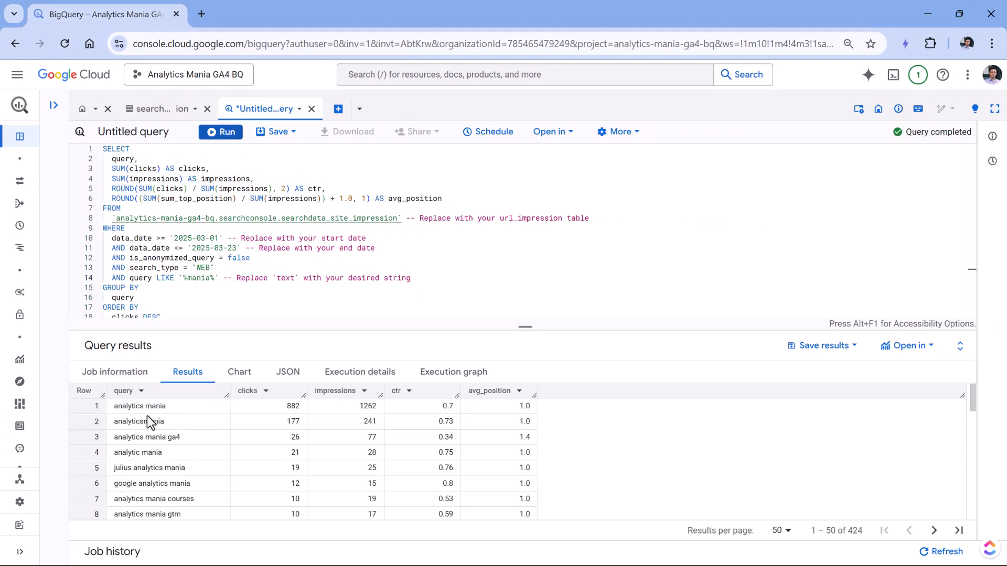
scroll(147, 417, down, 2)
scroll(143, 438, up, 2)
double_click(147, 407)
double_click(291, 407)
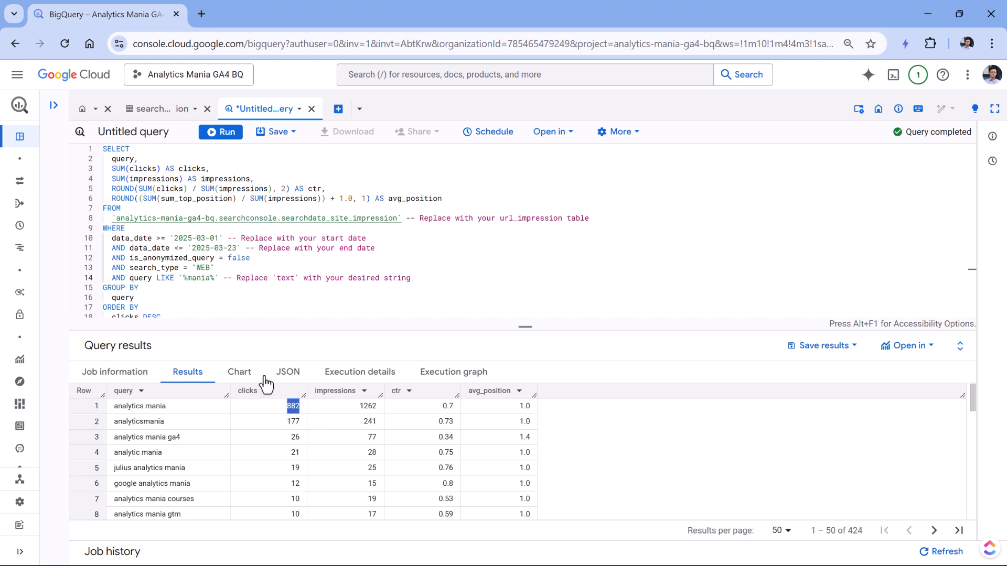
click(134, 287)
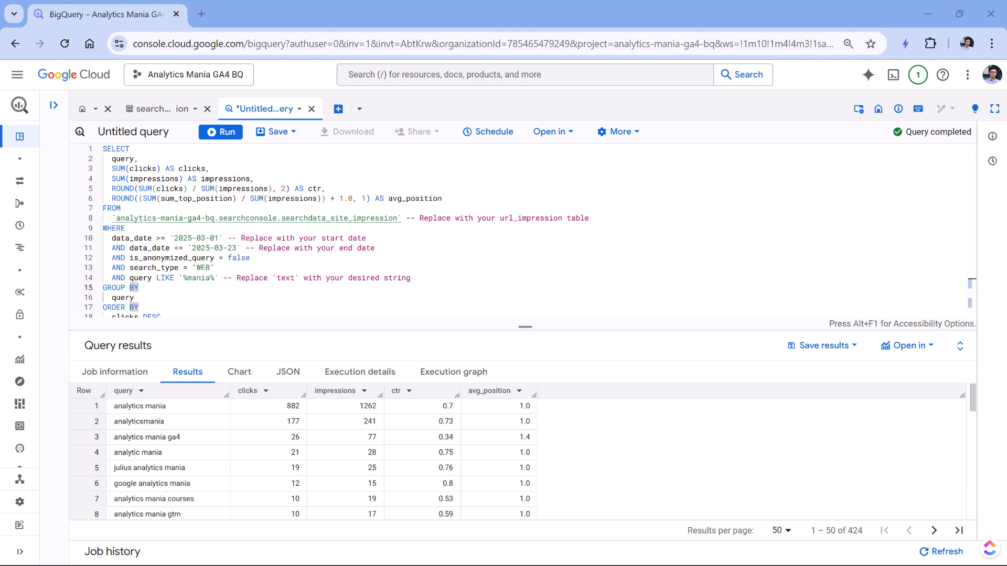
- Paste the template query containing REGEXP_CONTAINS(query, r'(datalayer|data layer)') below the existing LIKE query
click(152, 188)
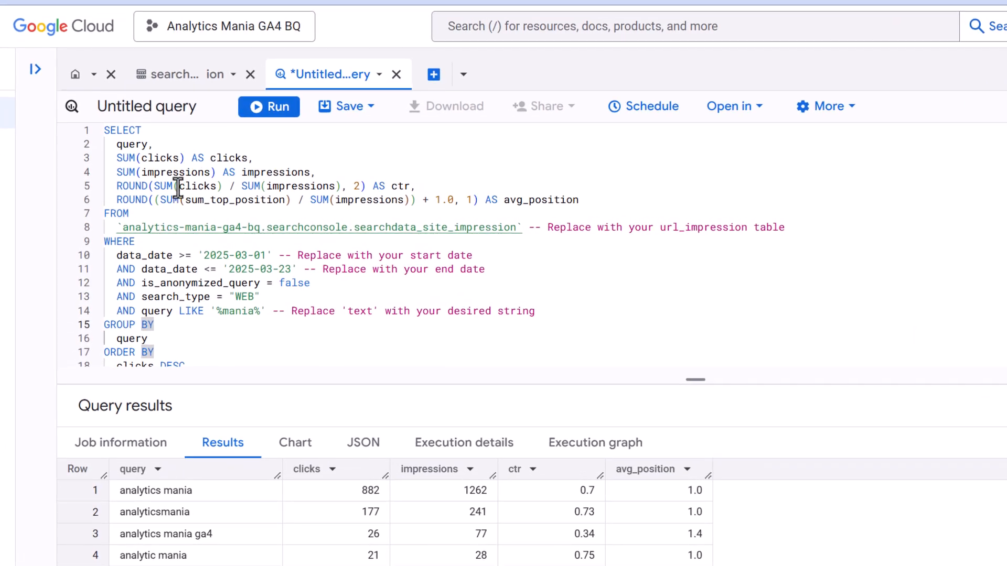
key(ctrl+End)
key(Return)
key(Return)
key(Return)
text(SELECT   query,   SUM(clicks) AS clicks,   SUM(impressions) AS impressions,   ROUND(SUM(clicks) / SUM(impressions), 2) AS ctr,   ROUND((SUM(sum_top_position) / SUM(impressions)) + 1.0, 1) AS avg_position FROM   `you-project.searchconsole.searchdata_site_impression` -- Replace with your url_impression table WHERE   data_date >= '2025-03-01' -- Replace with your start date   AND data_date <= '2025-03-23' -- Replace with your end date   AND is_anonymized_query = false   AND search_type = "WEB"   AND REGEXP_CONTAINS(query, r'(datalayer|data layer)') GROUP BY   query ORDER BY   clicks DESC)
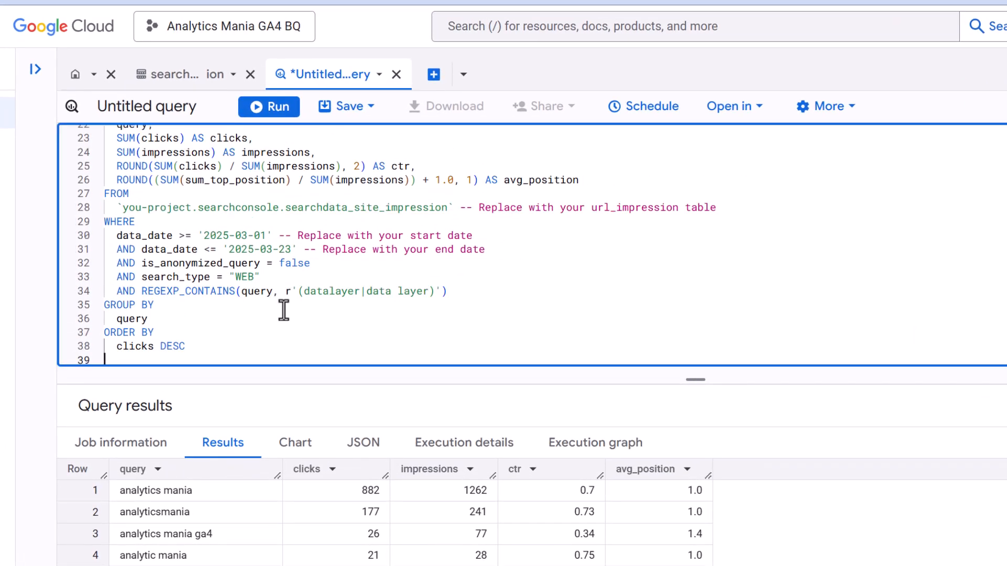
- Replace the placeholder table name in the regex query with analytics-mania-ga4-bq.searchconsole.searchdata_site_impression, copied from the LIKE query
scroll(316, 319, up, 2)
scroll(316, 319, up, 2)
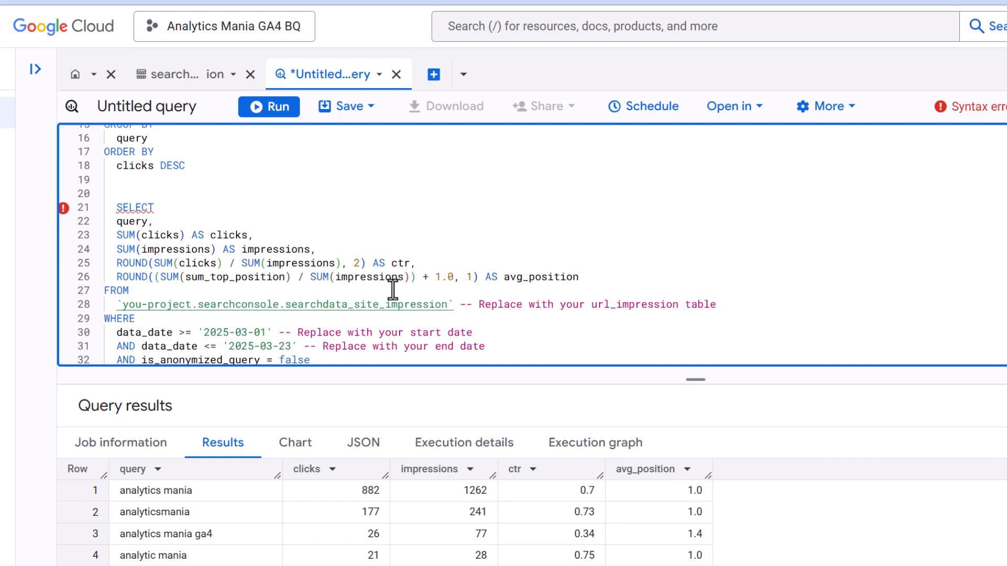
scroll(261, 266, up, 5)
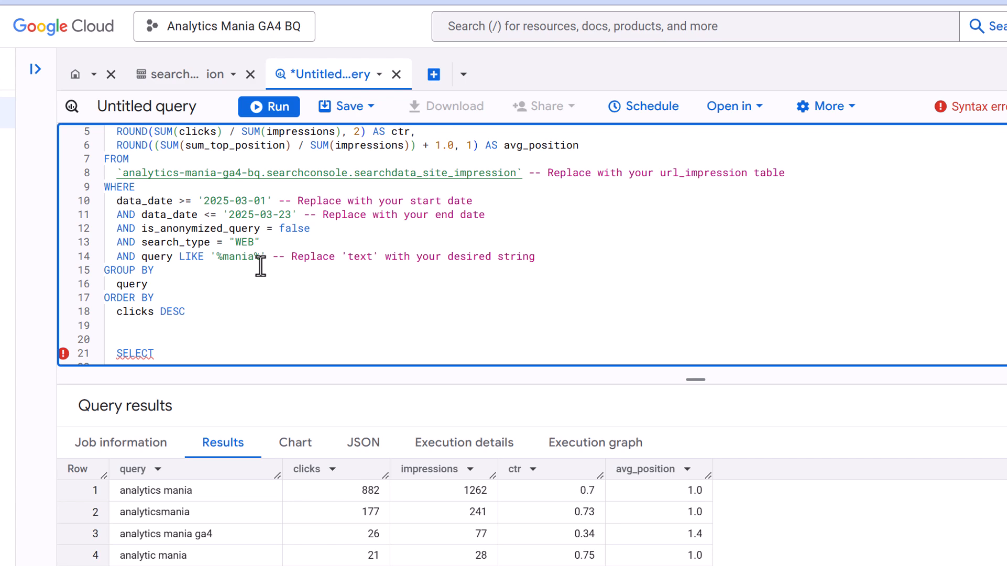
drag(123, 173, 517, 174)
key(ctrl+c)
scroll(182, 283, down, 4)
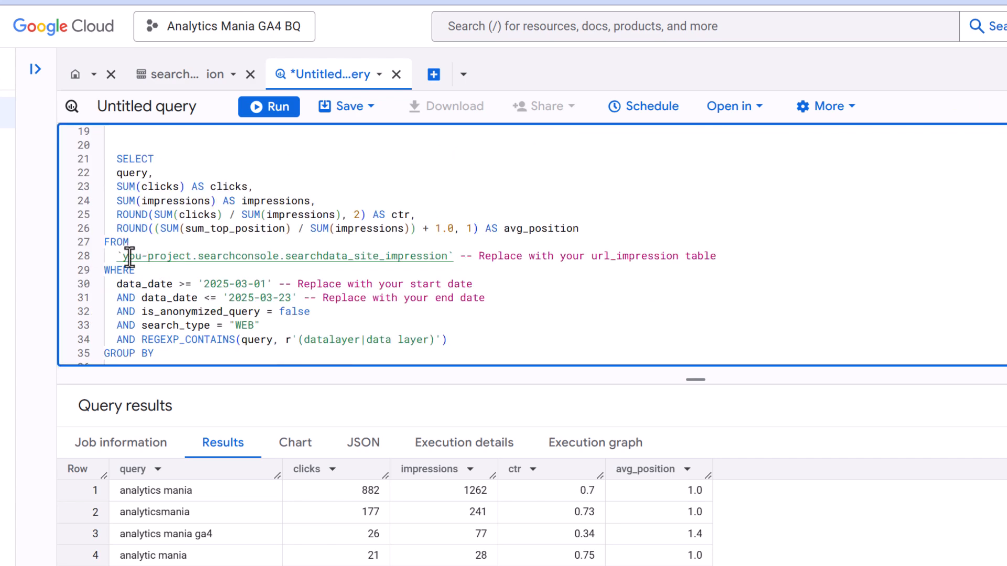
drag(124, 257, 448, 258)
key(ctrl+v)
- Delete the LIKE query above so that only the regex query remains
scroll(211, 361, up, 5)
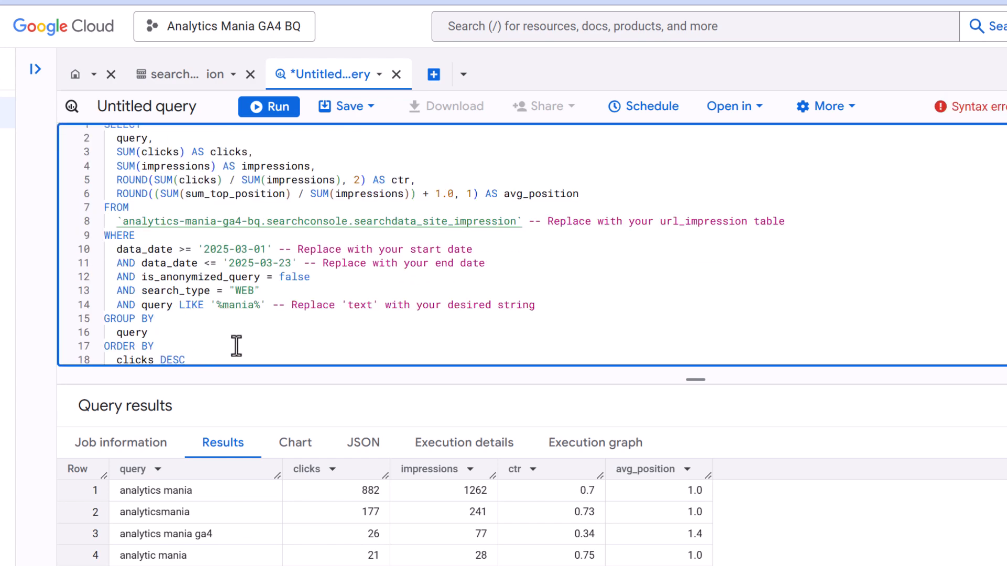
drag(236, 347, 74, 103)
key(BackSpace)
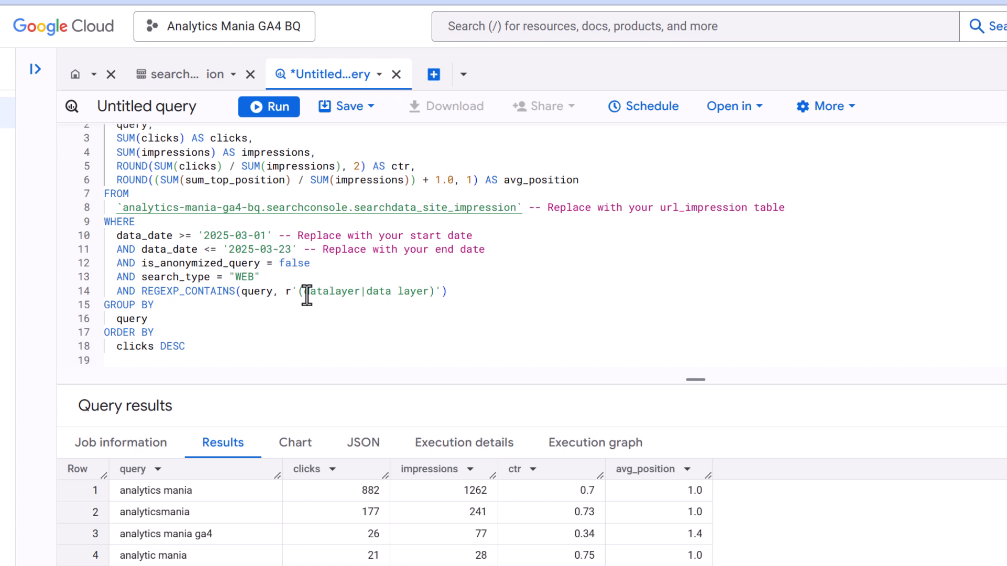
- Change the REGEXP_CONTAINS pattern to analytics|mania, run the query and look through the results
drag(305, 292, 431, 291)
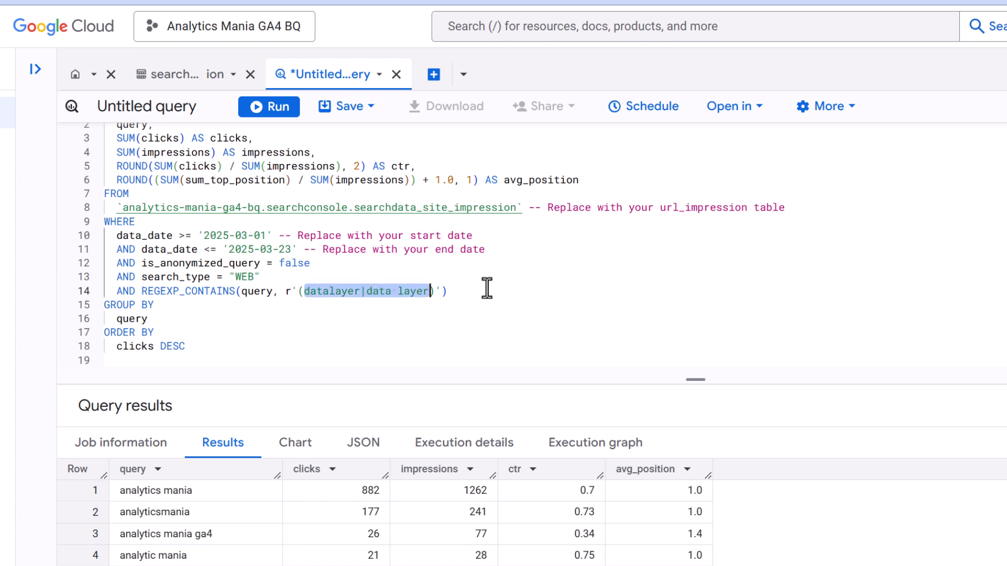
text(analytics|ma)
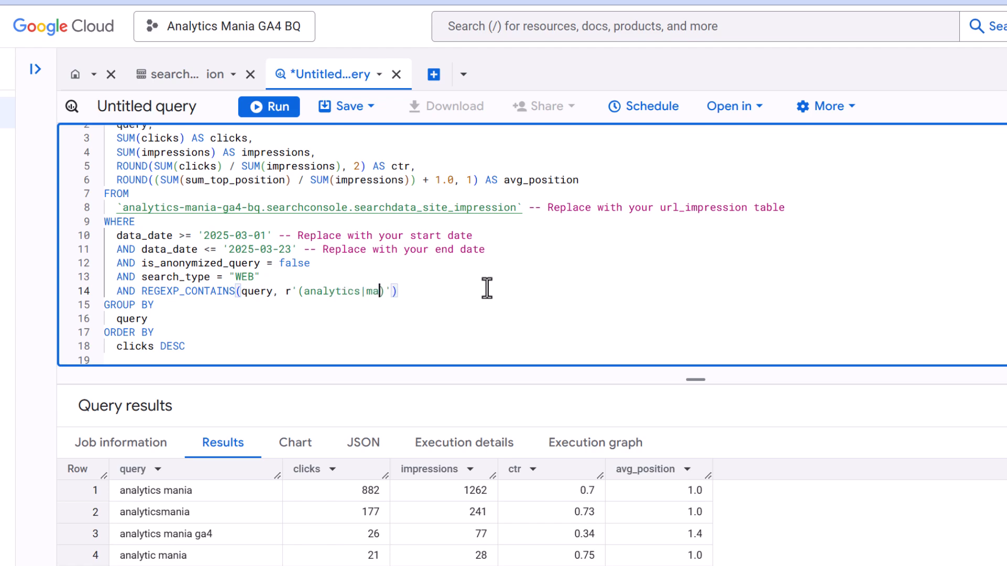
text(nia)
key(ctrl+Return)
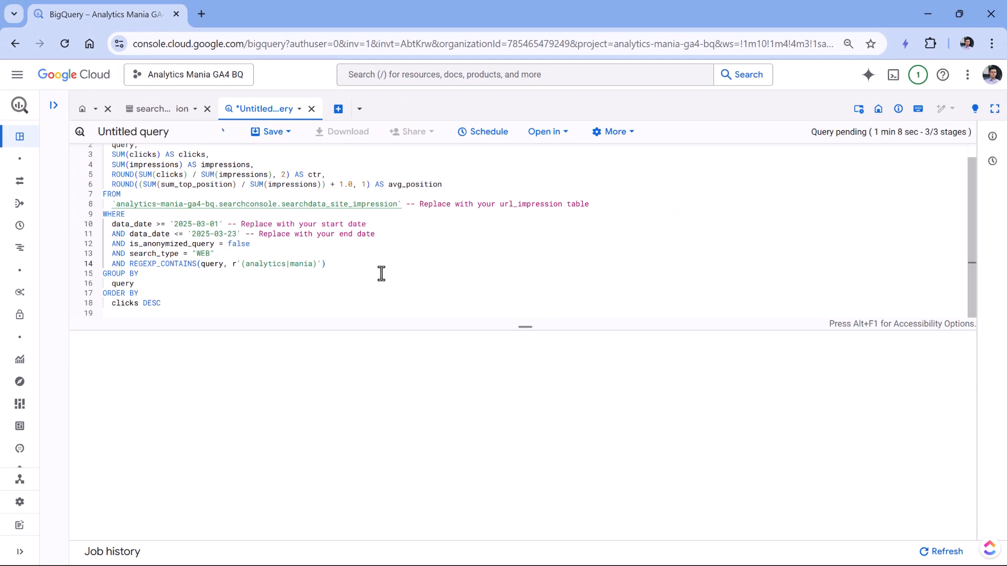
scroll(173, 427, down, 8)
scroll(172, 426, up, 5)
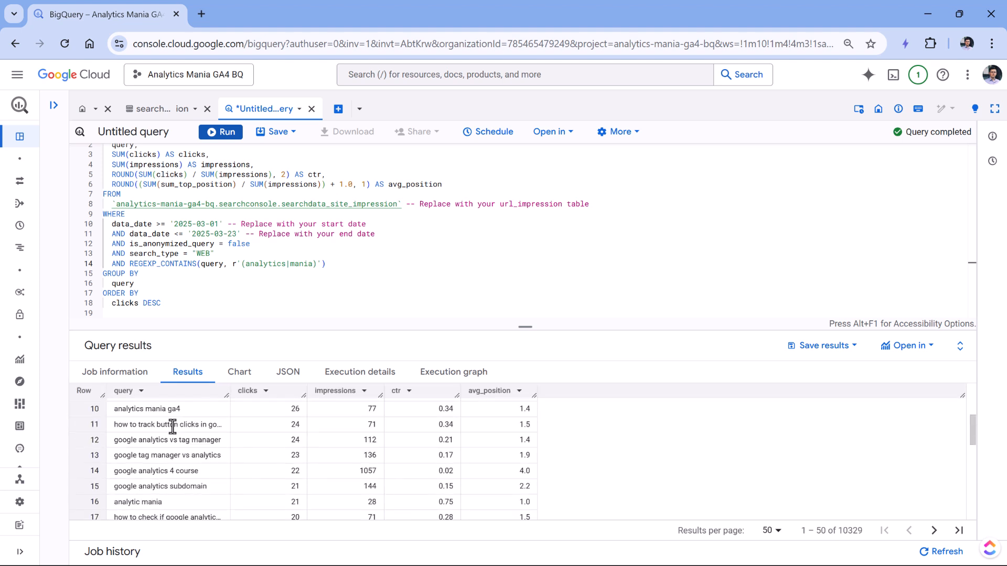
scroll(172, 426, up, 3)
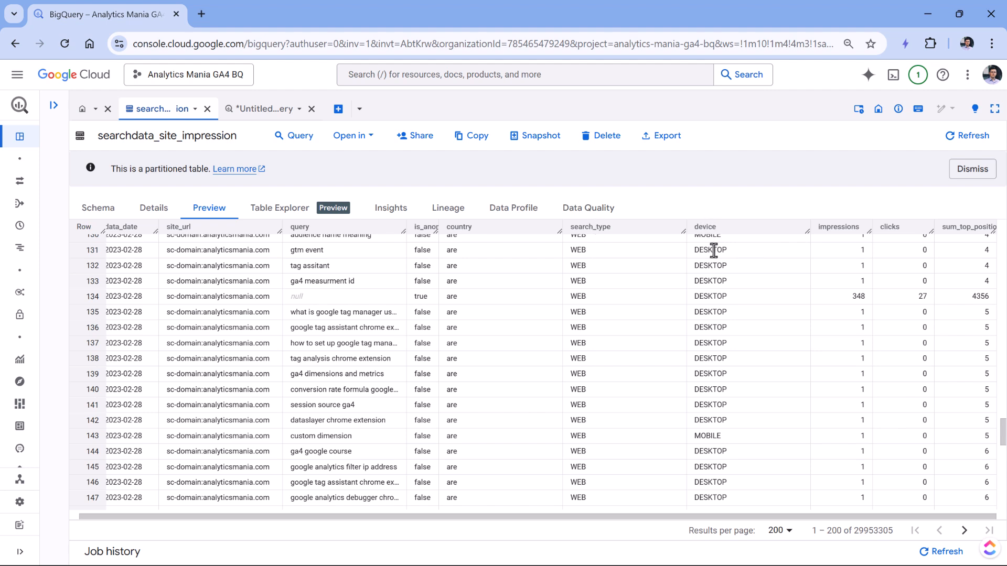
- Return to the query and add the conditions AND device = 'DESKTOP' and AND country = 'usa' after the regex condition
click(270, 110)
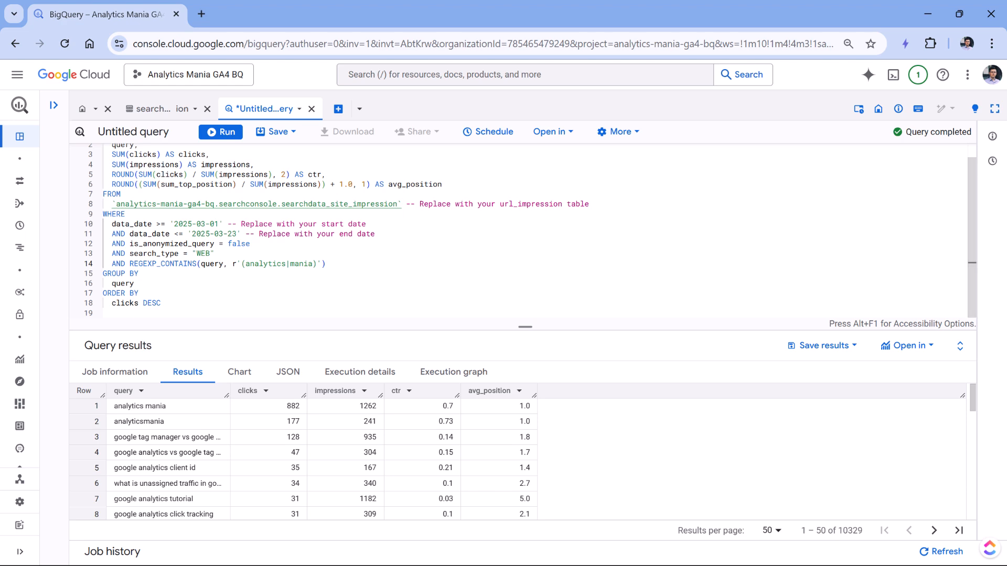
click(343, 269)
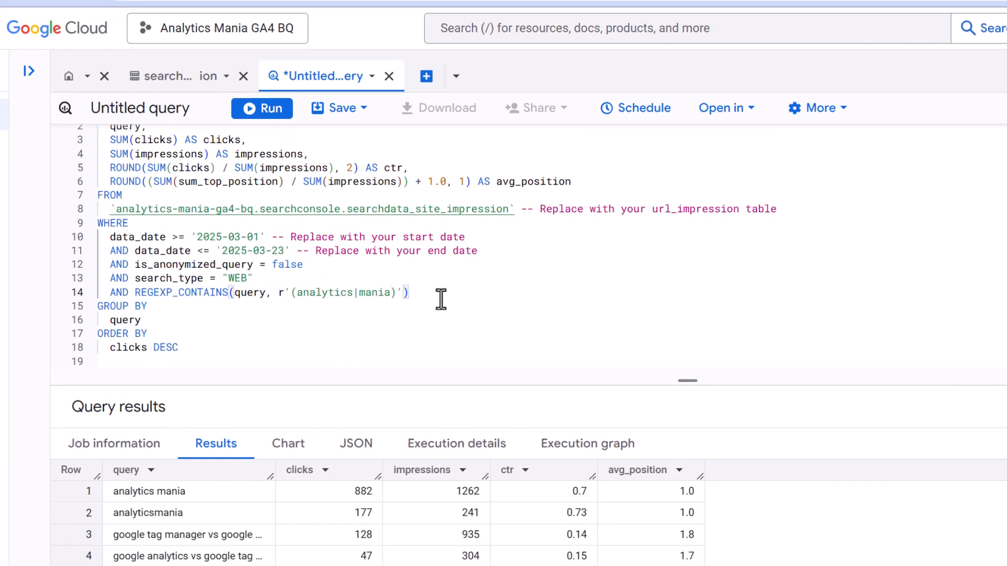
key(Return)
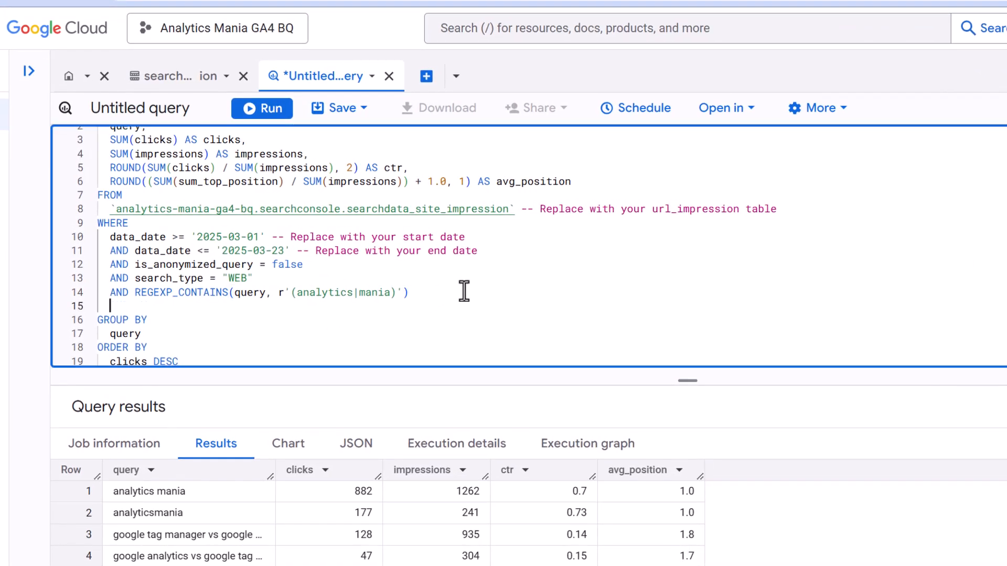
text(AND device = 'DESK)
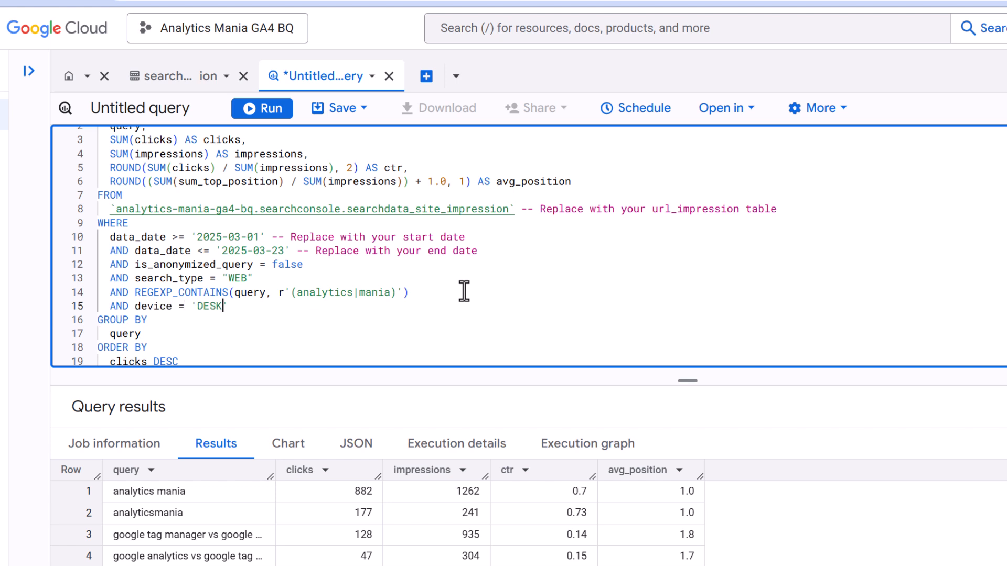
text(TOP)
key(BackSpace)
key(Return)
text(AND country = 'usa)
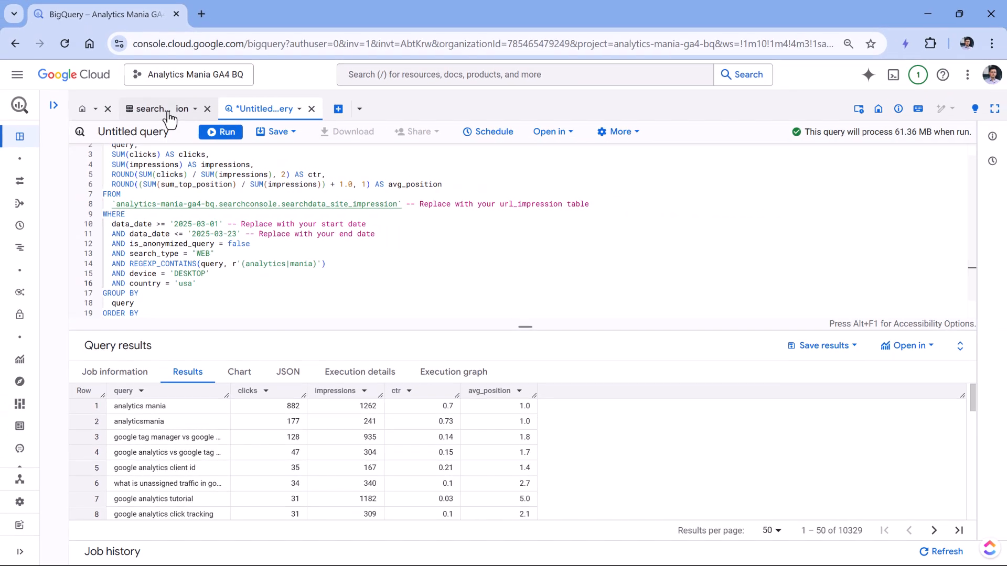
- Check the country code format in the searchdata_site_impression preview, then run the query with the device and country filters
click(152, 76)
scroll(433, 360, down, 15)
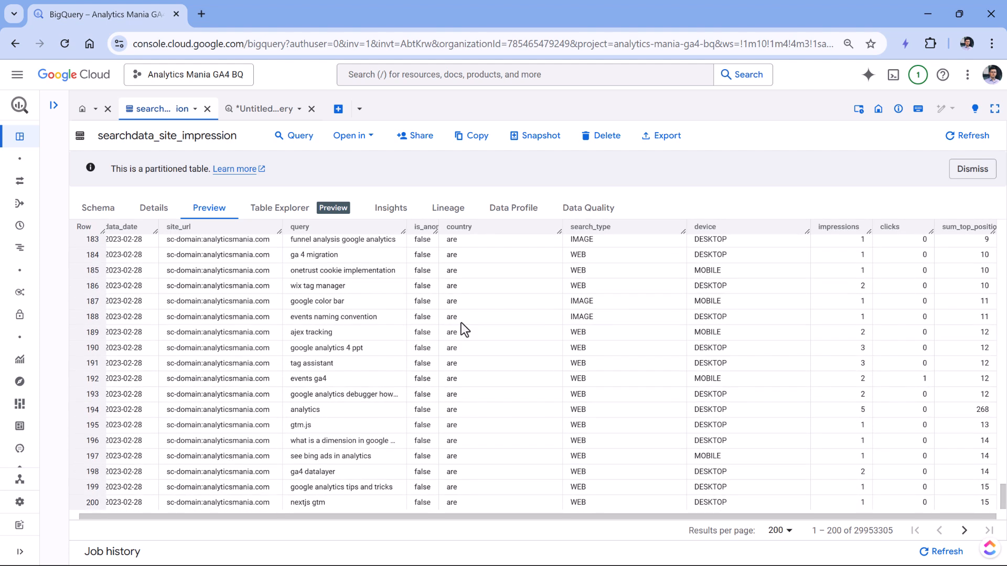
scroll(461, 323, up, 3)
scroll(501, 345, down, 3)
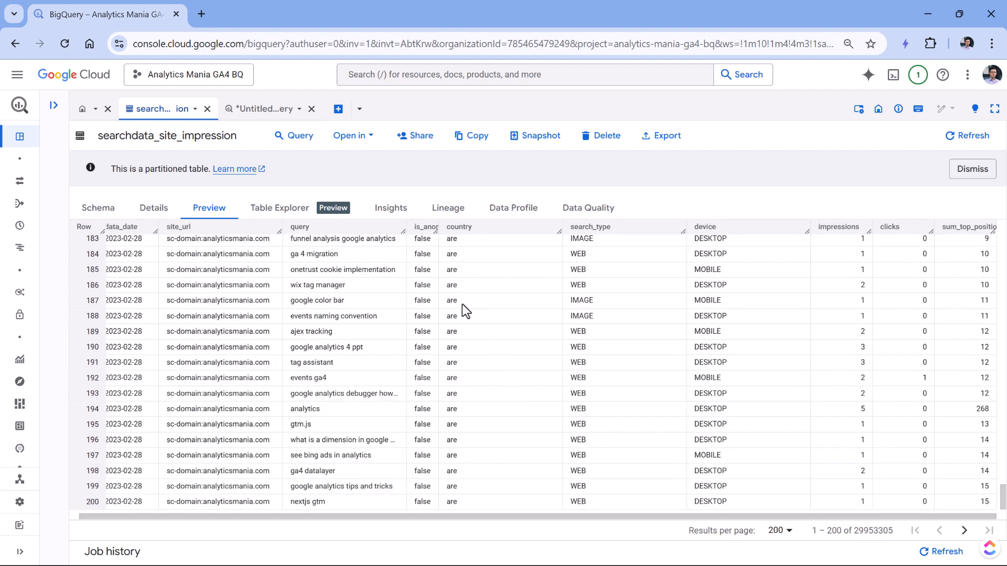
click(253, 109)
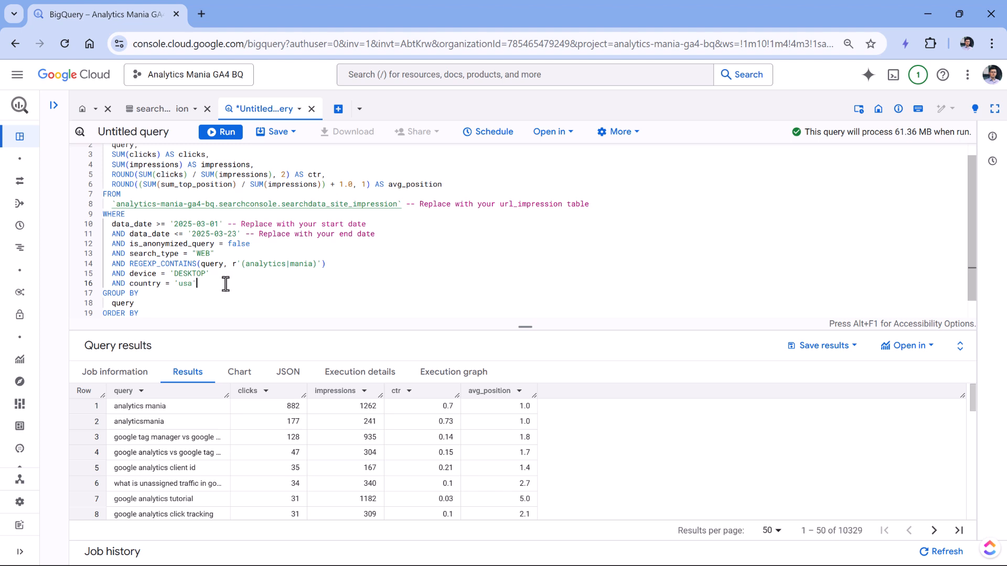
click(216, 131)
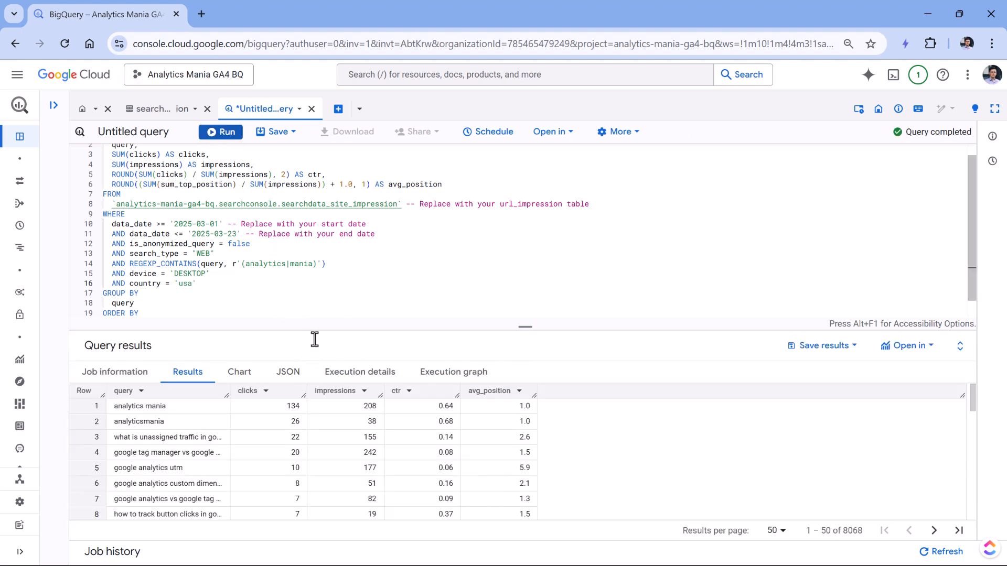
scroll(342, 272, down, 1)
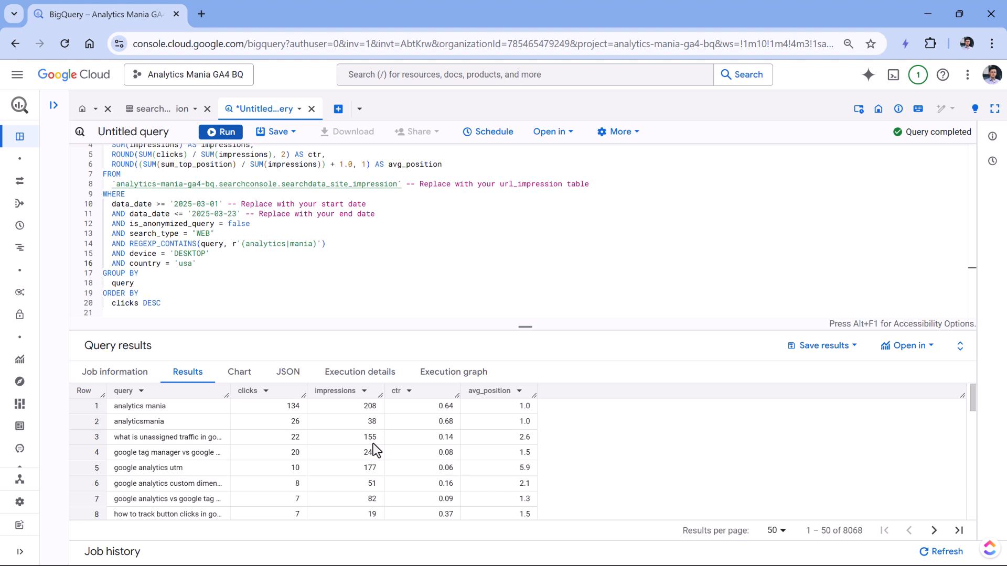
- Look over the export options for the results and save the query as Top USA desktop keywords
click(854, 354)
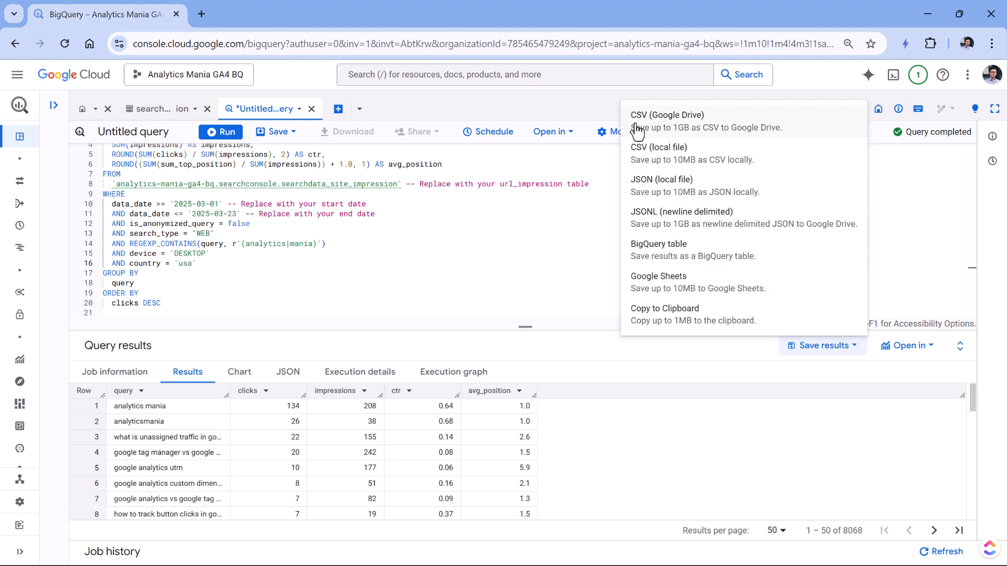
click(401, 286)
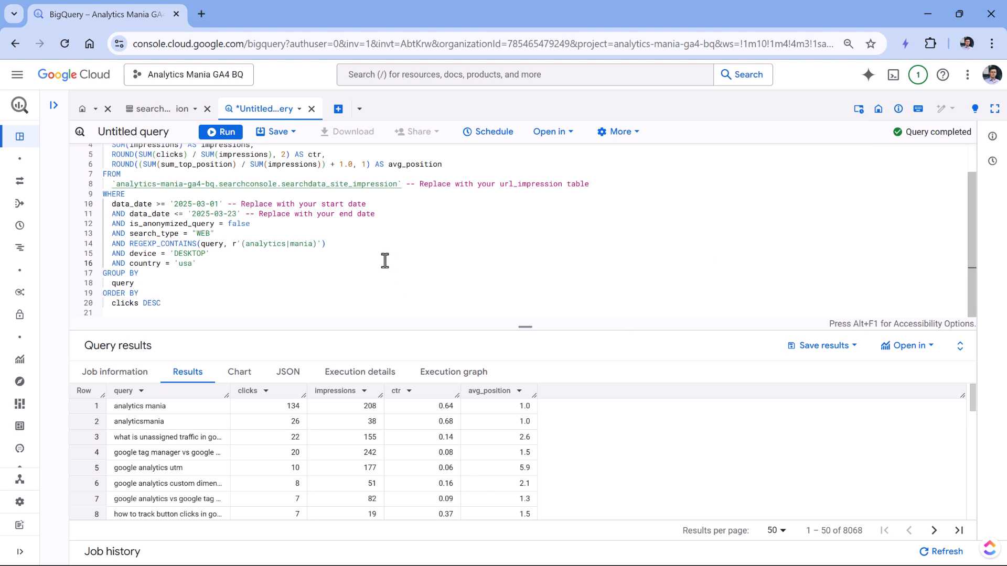
scroll(263, 295, up, 2)
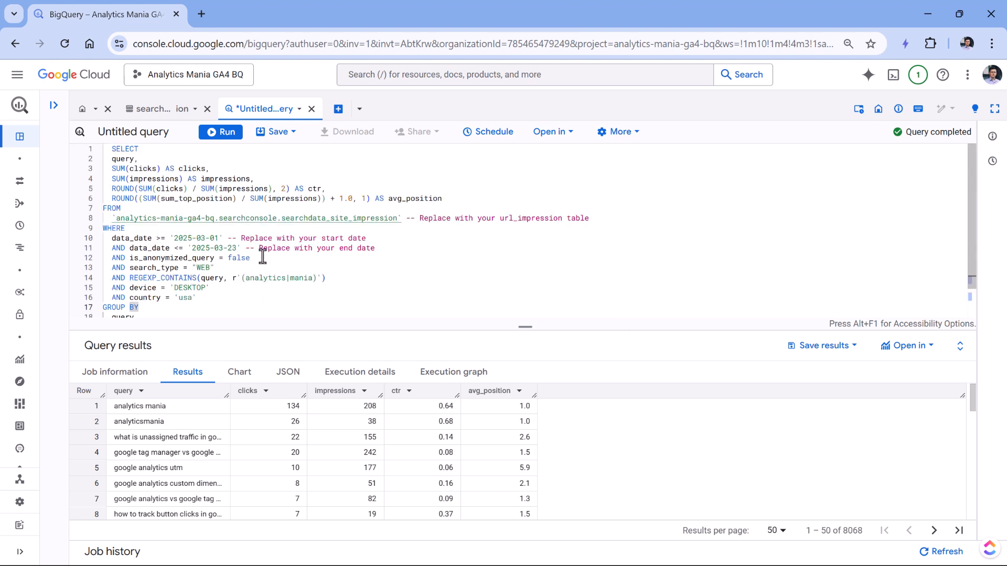
click(291, 138)
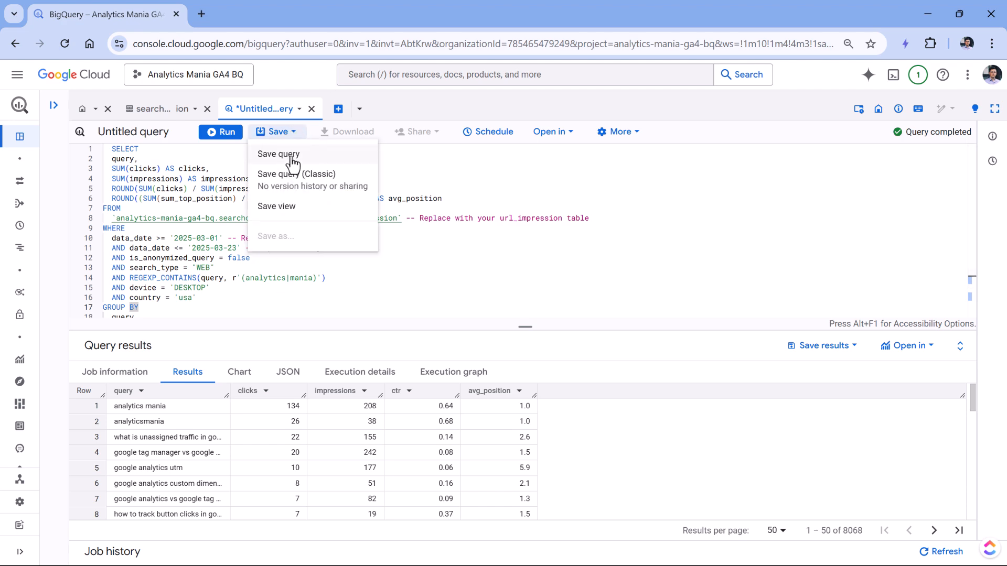
click(279, 153)
click(711, 155)
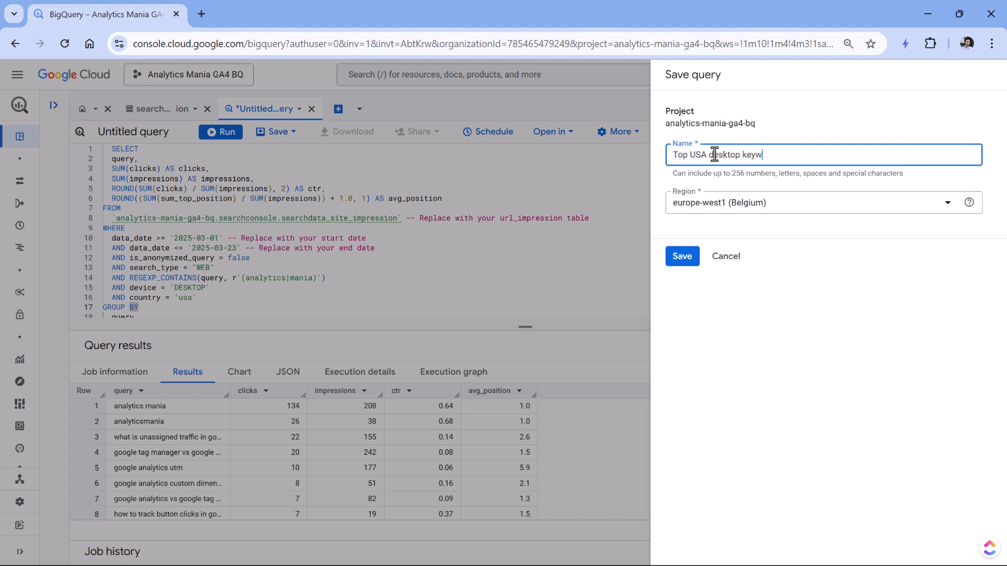
click(681, 256)
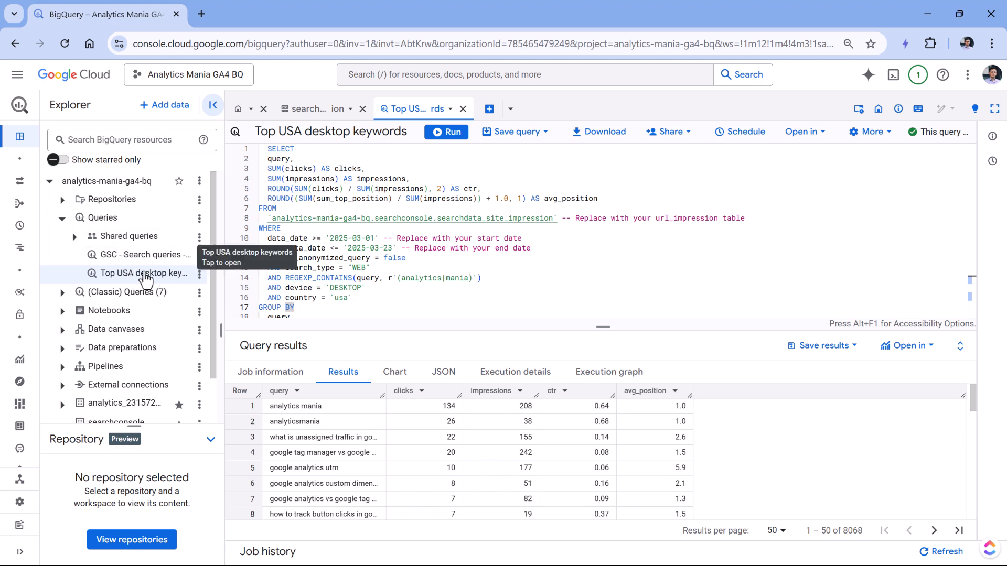
- Save a copy of the query as a view named top_keywords_usa_desktop in the searchconsole dataset and open that view
click(536, 137)
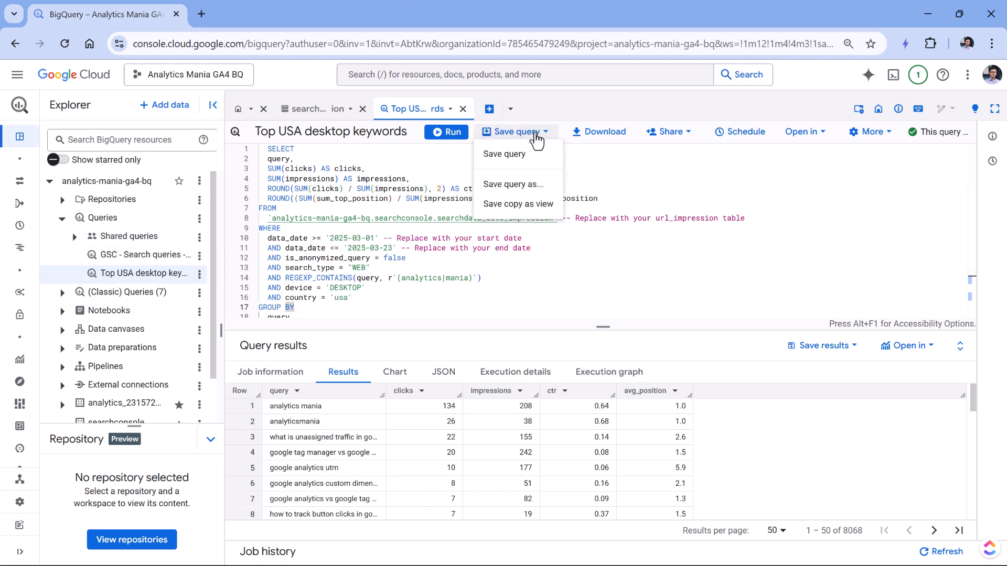
click(519, 206)
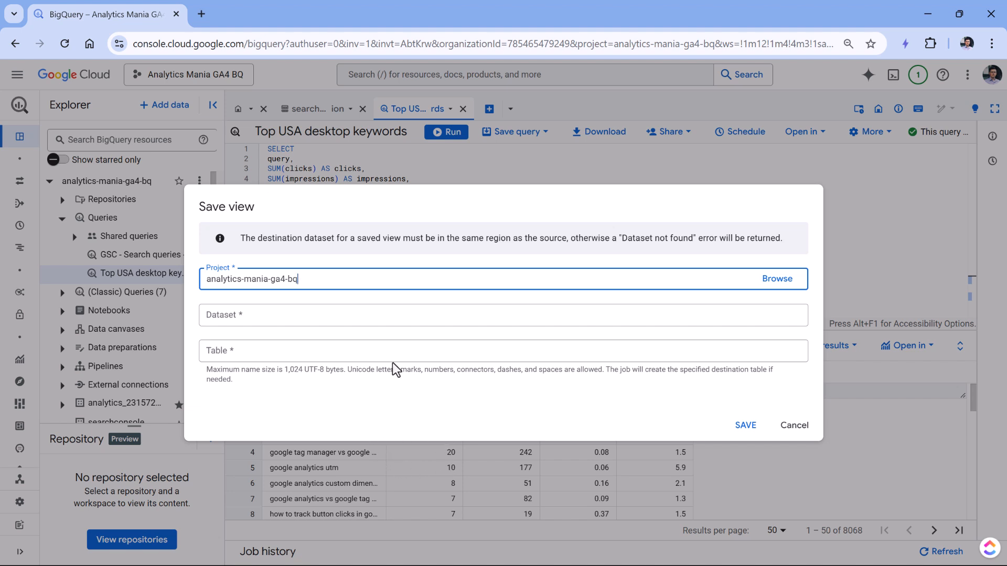
click(307, 314)
click(327, 271)
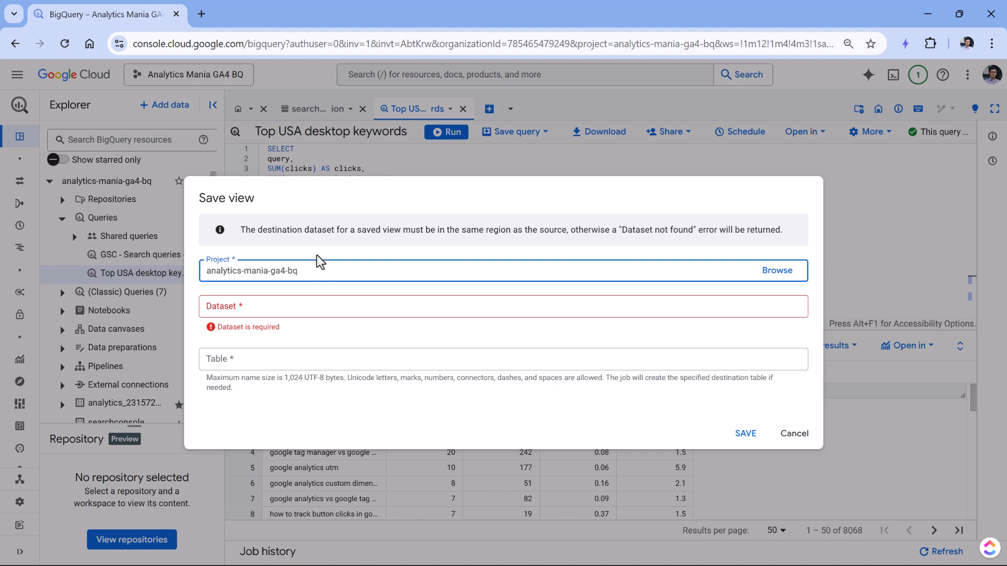
click(313, 308)
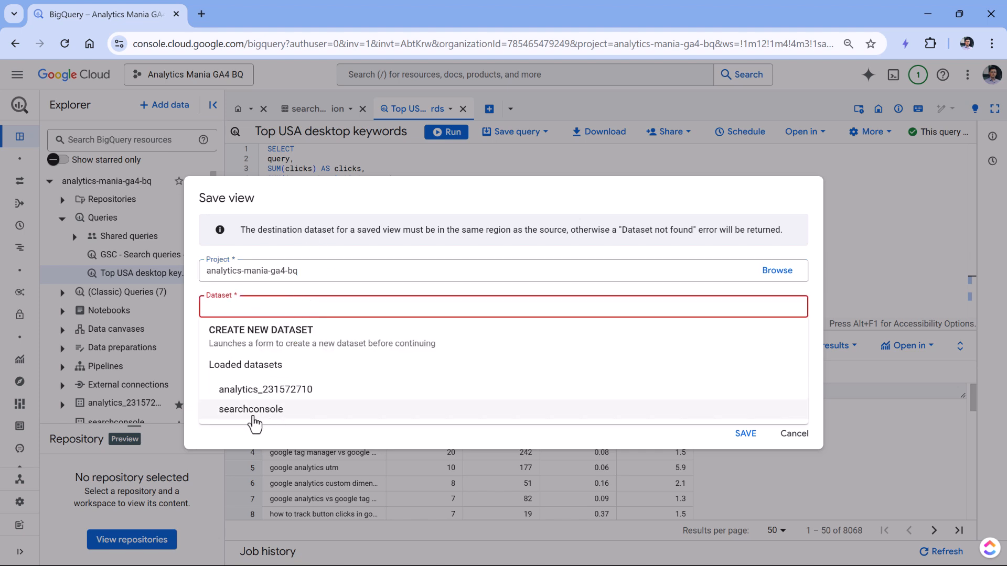
click(252, 415)
click(267, 351)
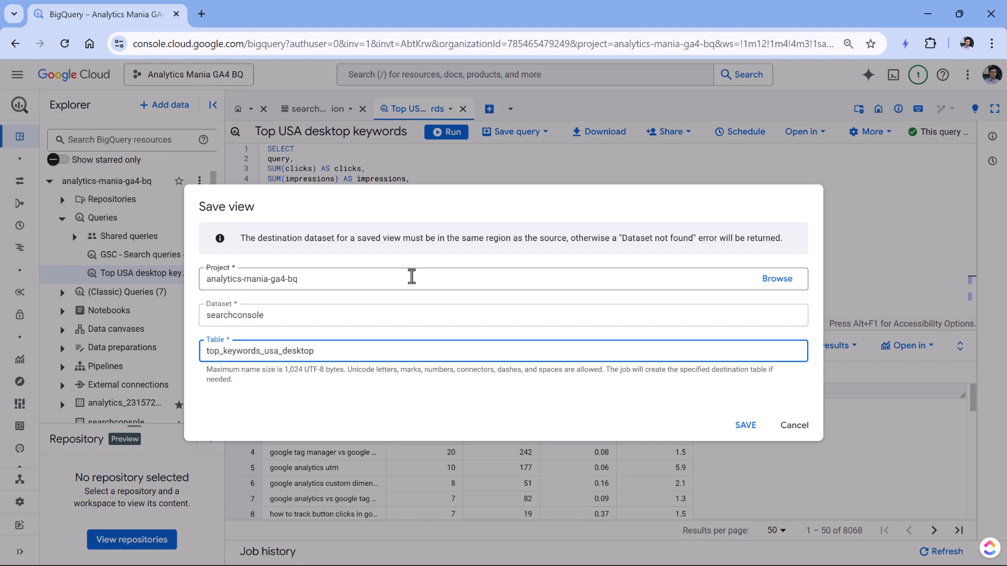
click(745, 426)
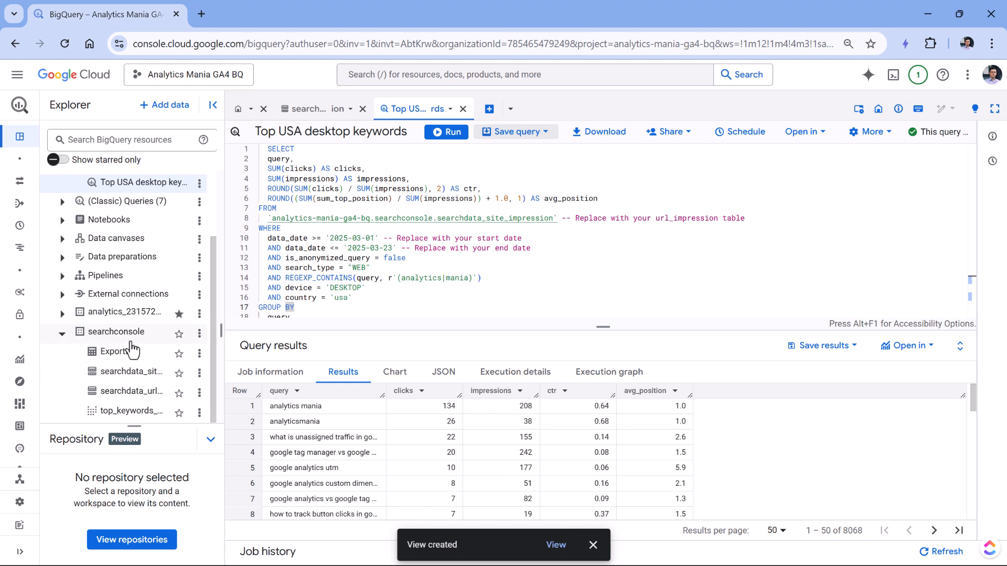
click(105, 413)
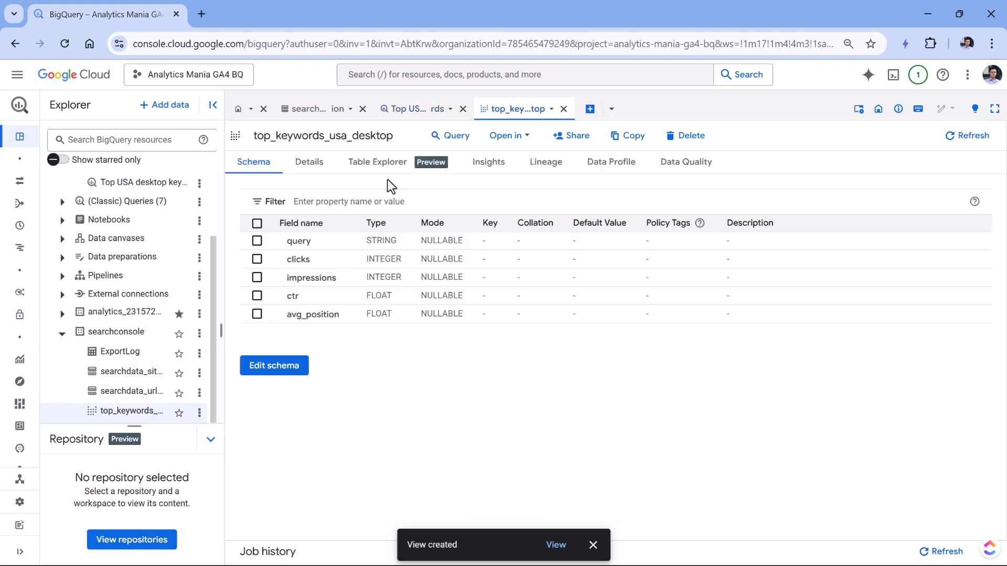